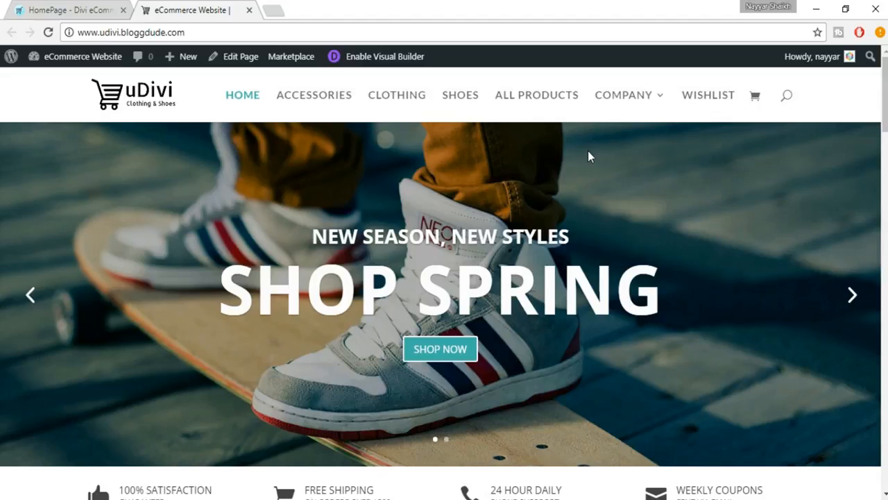
# Open the WordPress admin dashboard of the eCommerce website in a new browser tab and switch to it
pyautogui.moveTo(97, 64)
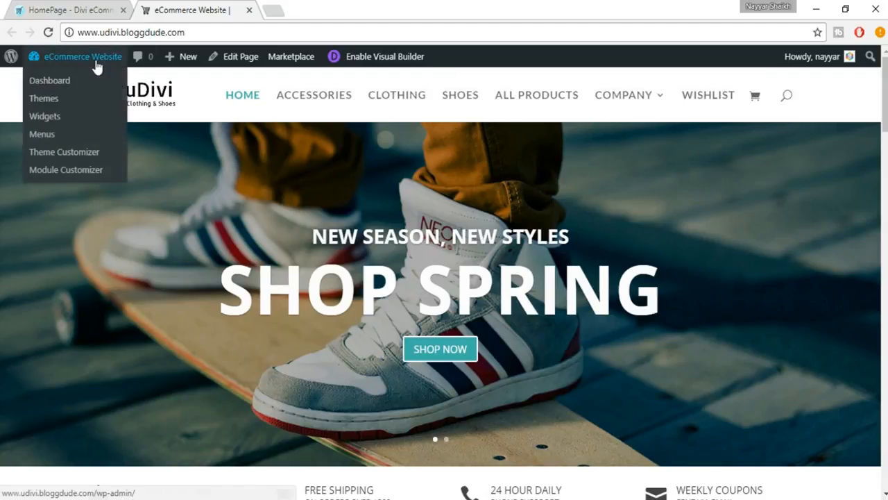
pyautogui.rightClick(68, 86)
pyautogui.click(118, 89)
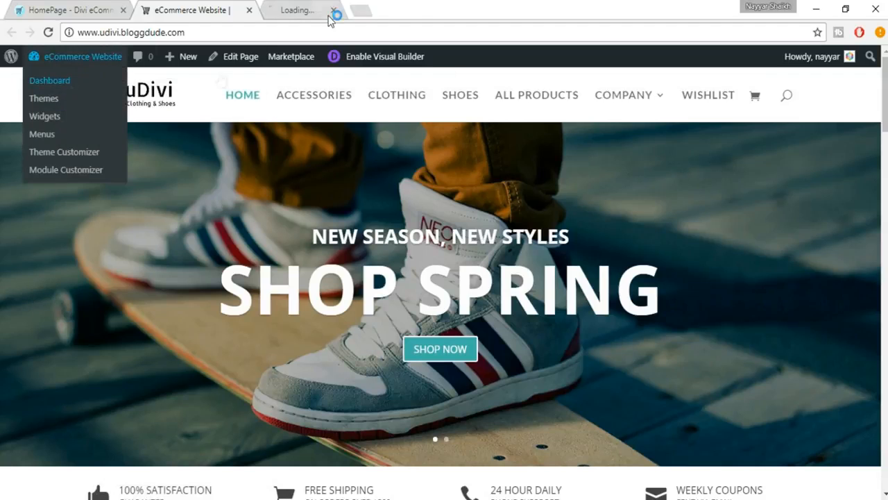
pyautogui.click(332, 13)
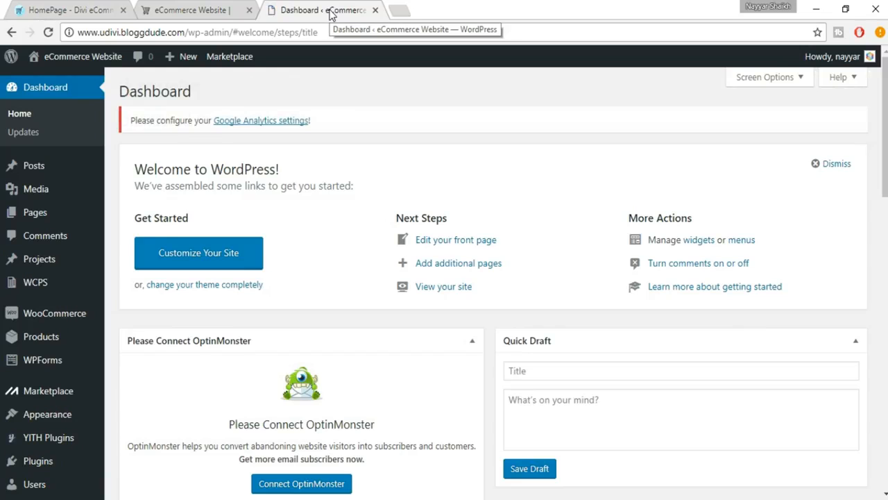
# Go to the page for adding new plugins and search the plugin directory for "yoast"
pyautogui.scroll(-3, 123, 278)
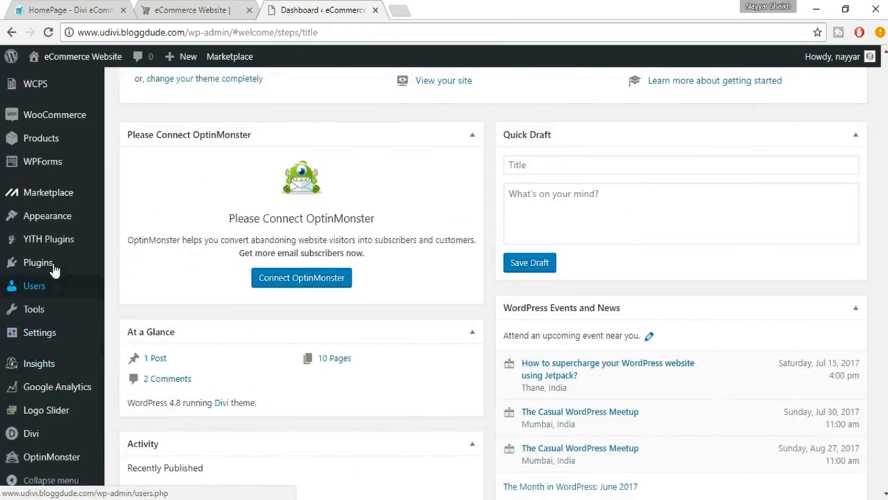
pyautogui.moveTo(59, 262)
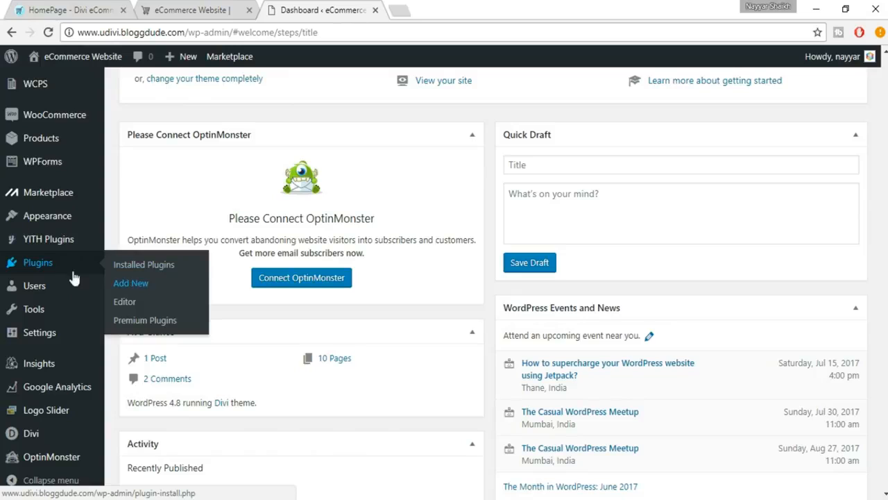
pyautogui.click(127, 283)
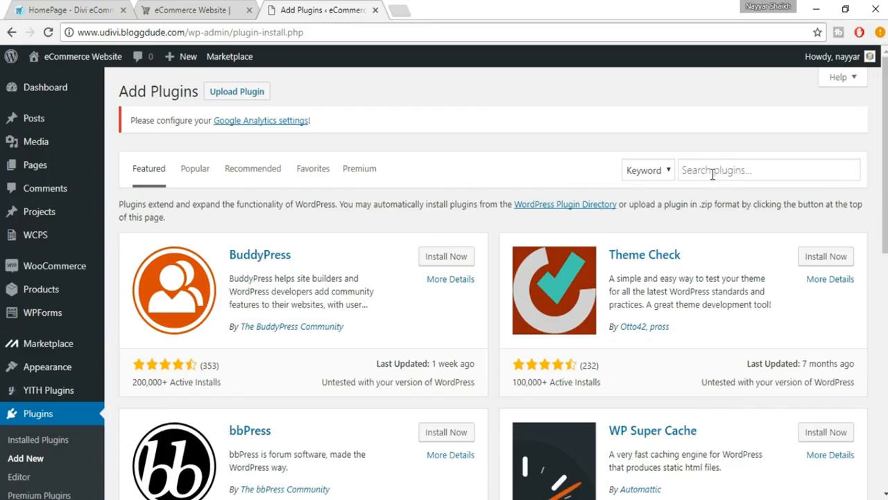
pyautogui.click(712, 174)
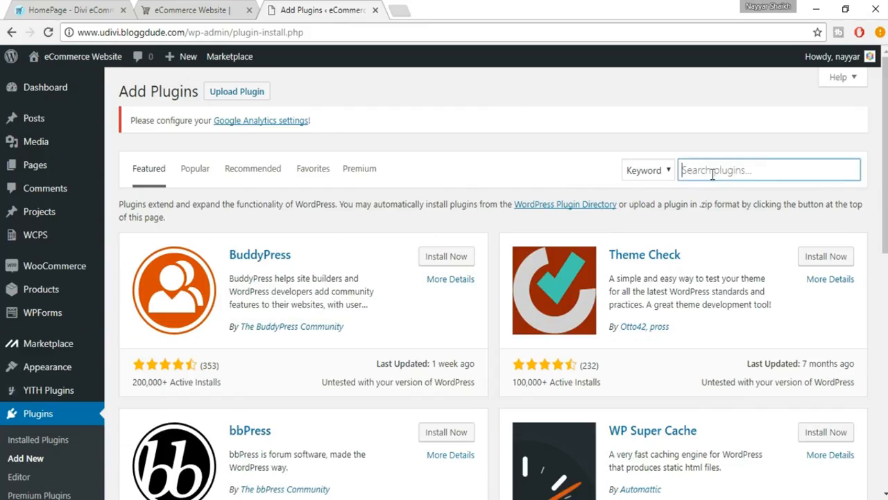
pyautogui.write('yoast')
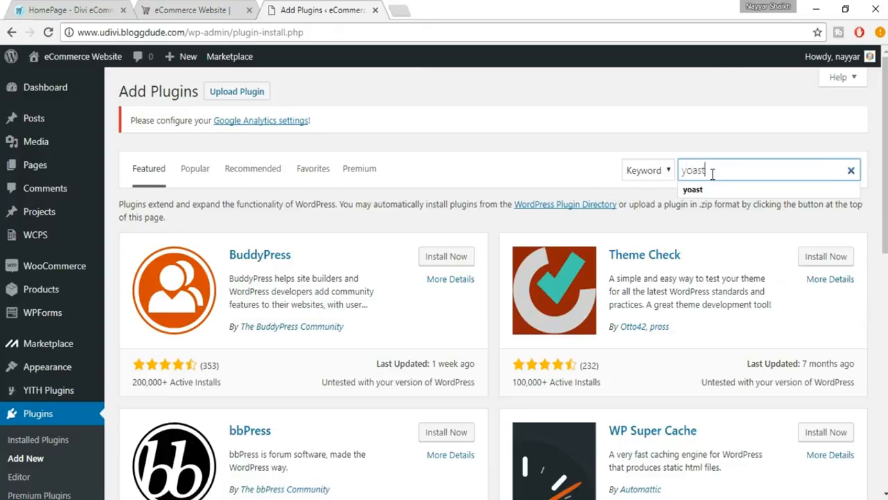
pyautogui.press('Return')
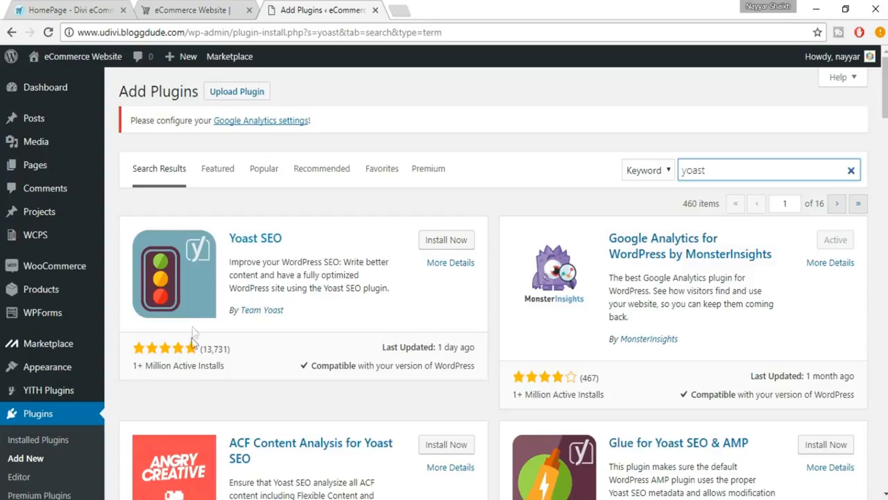
# Install the Yoast SEO plugin from the search results and activate it
pyautogui.moveTo(138, 365); pyautogui.dragTo(238, 365)
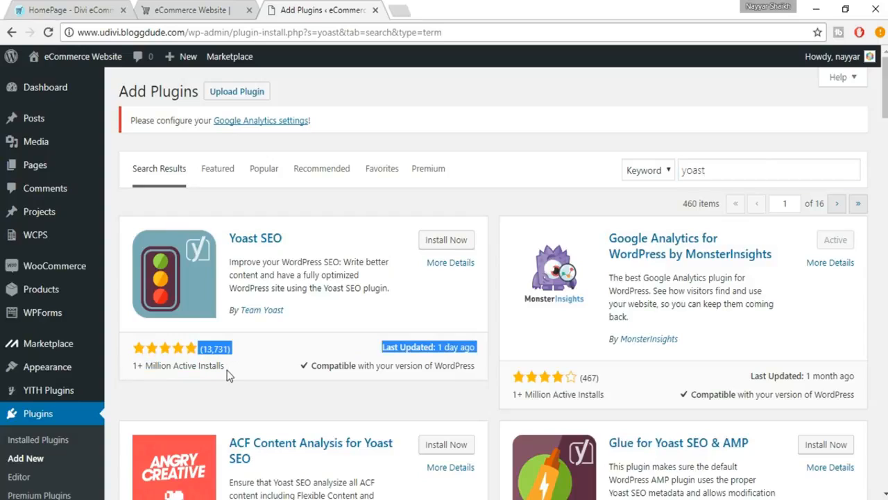
pyautogui.click(229, 375)
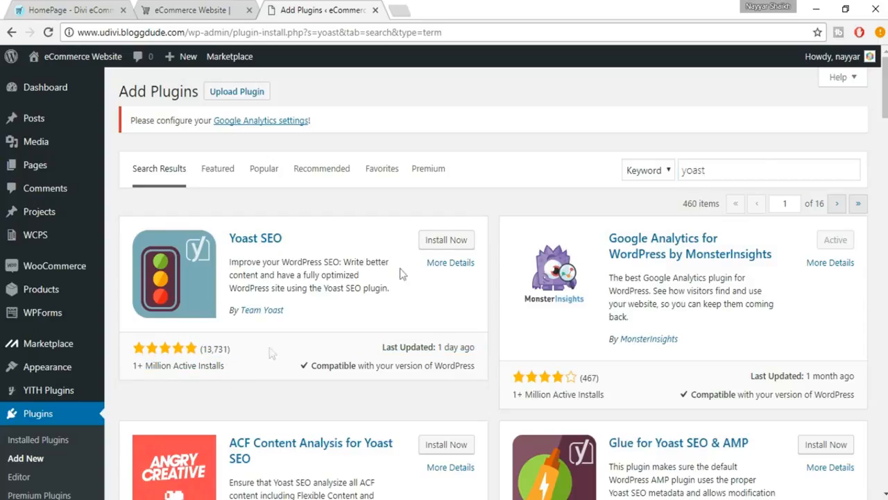
pyautogui.click(444, 244)
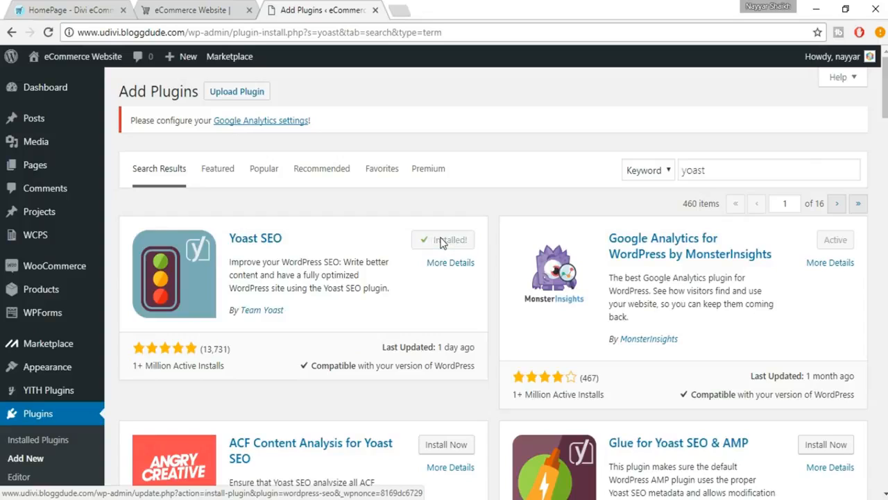
pyautogui.click(445, 246)
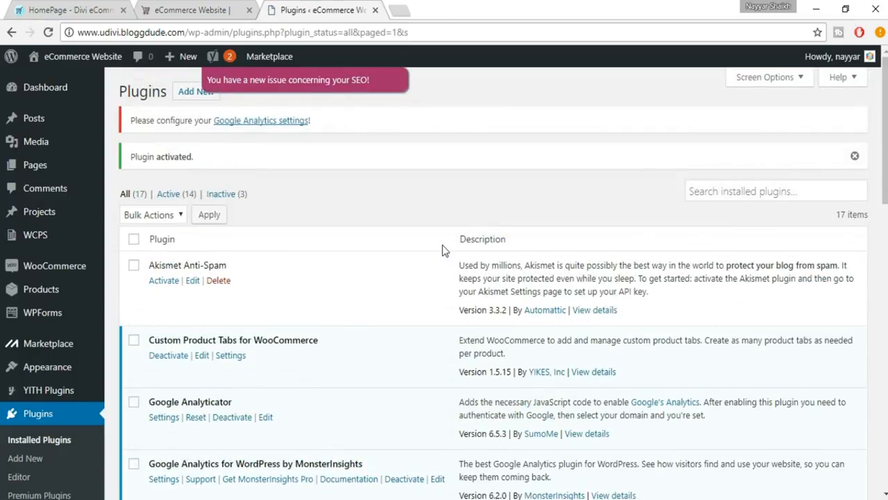
# Open the Yoast SEO dashboard and review its problems and notifications
pyautogui.scroll(-6, 414, 271)
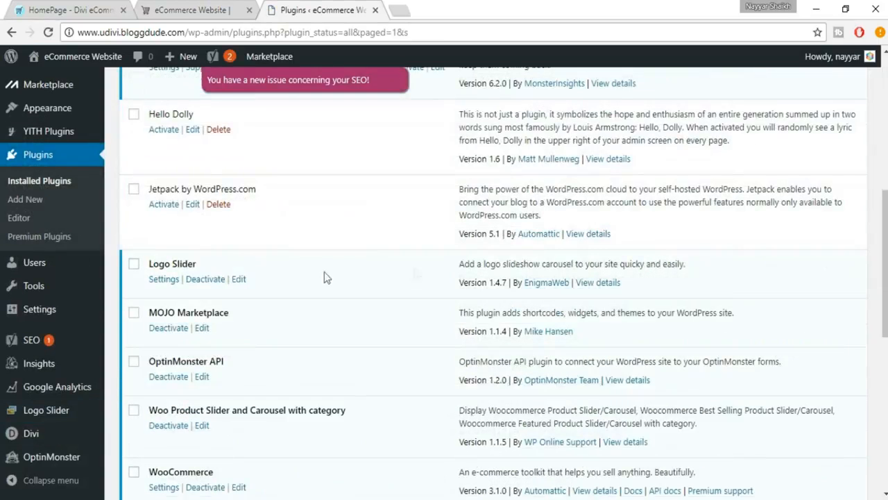
pyautogui.moveTo(59, 347)
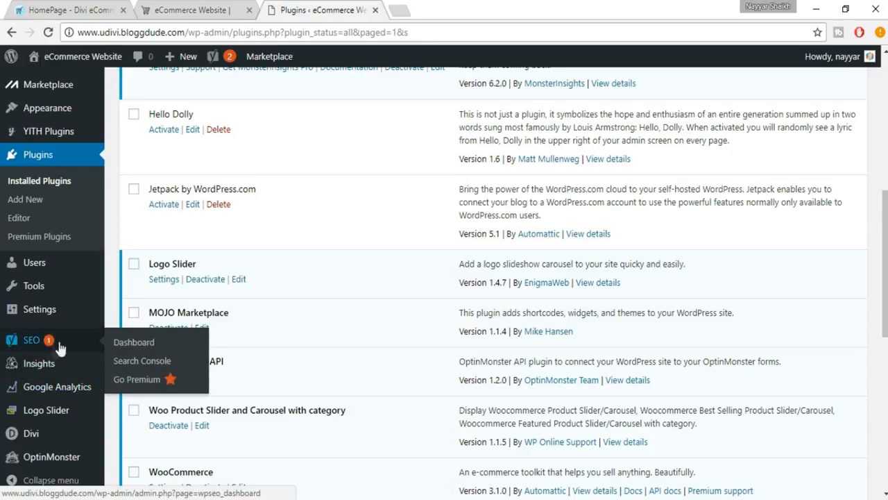
pyautogui.click(47, 345)
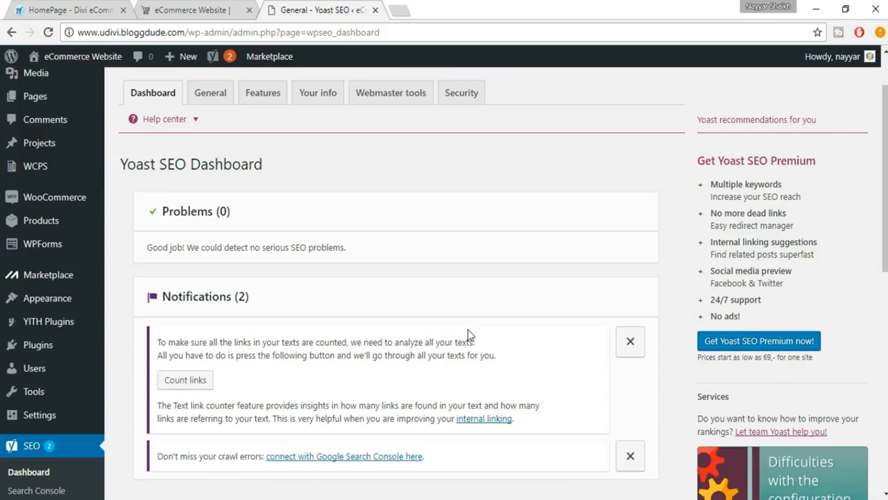
pyautogui.scroll(-1, 326, 257)
pyautogui.scroll(-1, 245, 219)
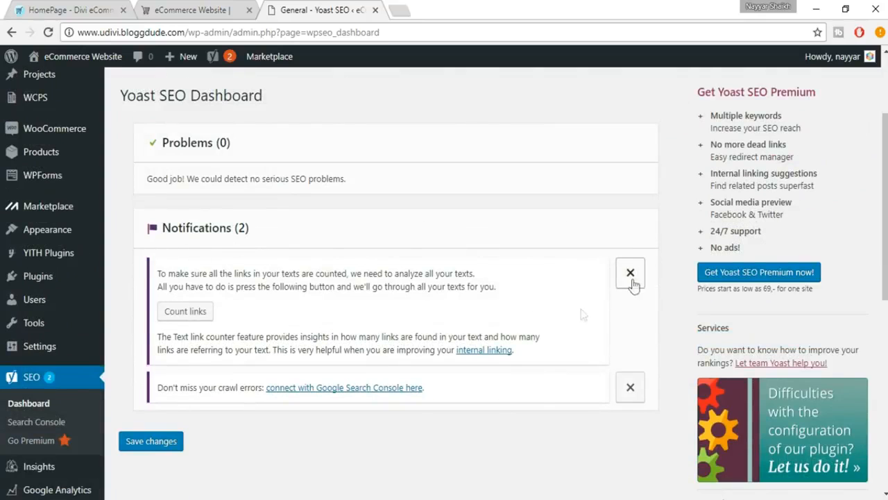
pyautogui.scroll(2, 335, 391)
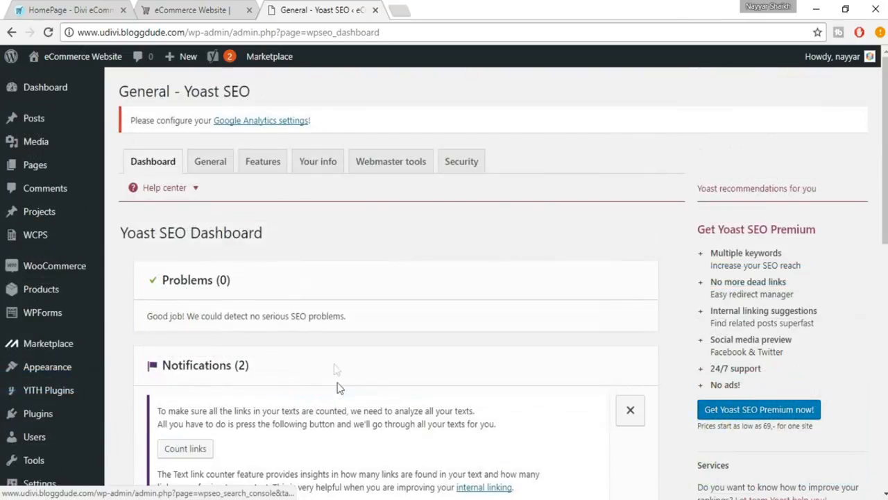
# Open the configuration wizard from Yoast SEO's general settings and start configuring Yoast SEO in a few steps
pyautogui.click(215, 175)
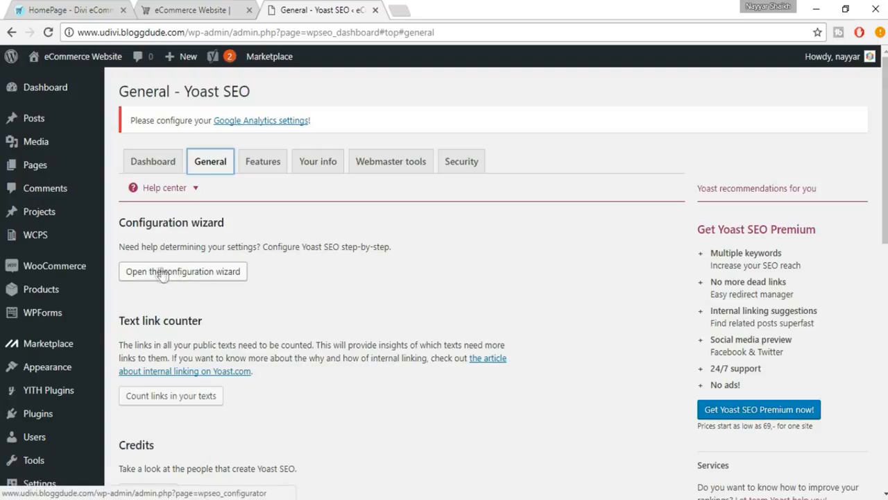
pyautogui.click(204, 275)
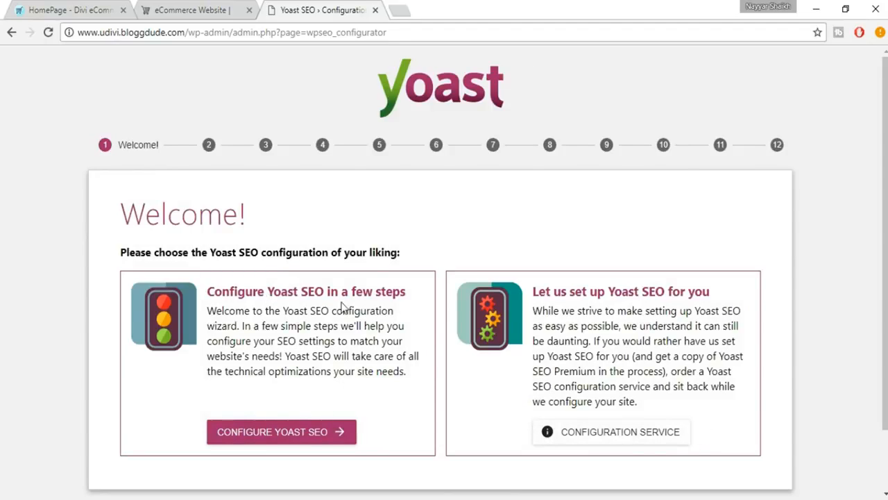
pyautogui.click(307, 433)
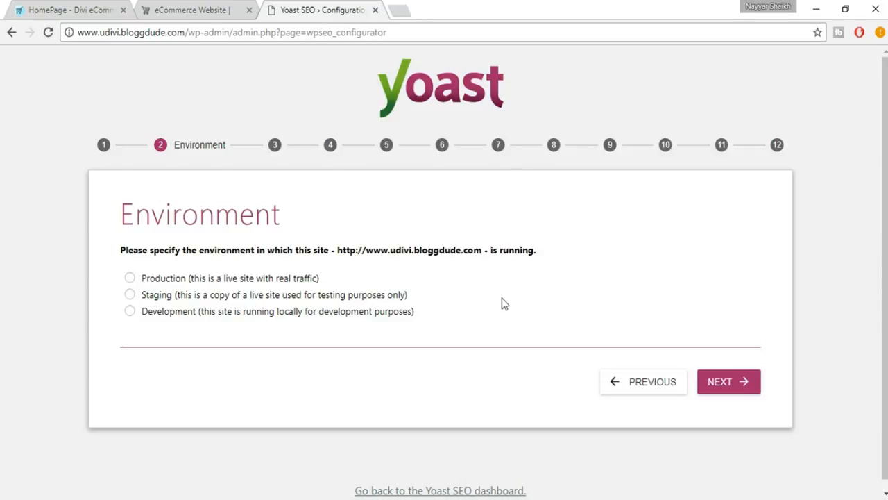
# Set the wizard's environment to Production and the site type to Webshop
pyautogui.click(271, 278)
pyautogui.click(730, 387)
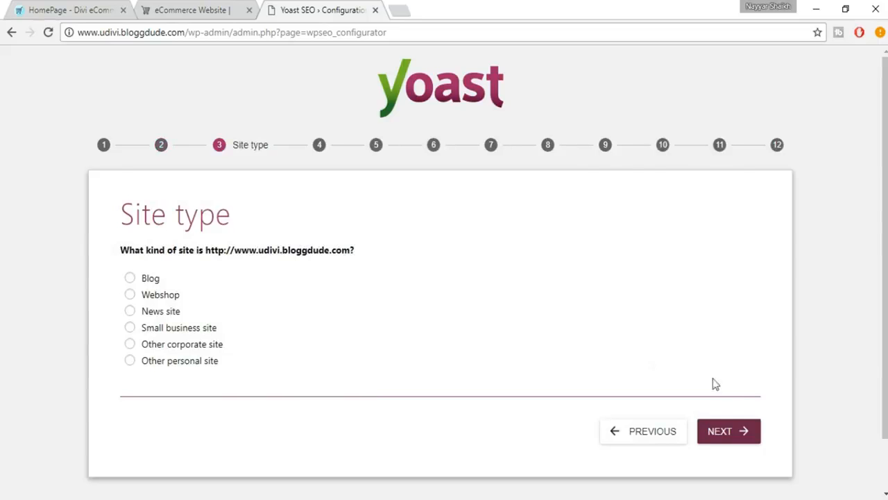
pyautogui.click(170, 298)
pyautogui.click(746, 435)
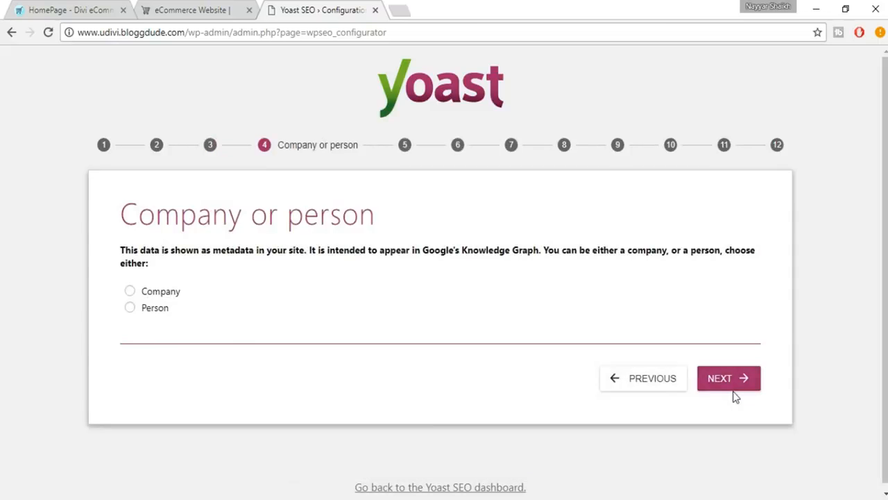
# Choose Company for the site's metadata and enter "BloggDude Inc." as the company name
pyautogui.click(152, 295)
pyautogui.scroll(-1, 340, 327)
pyautogui.click(215, 297)
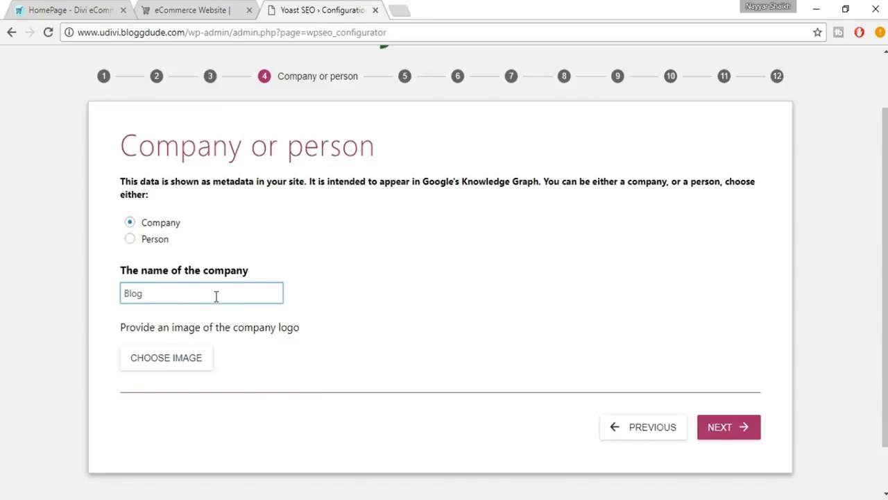
pyautogui.write('BloggDude Inc.')
# Use the uDivi Clothing & Shoes image from the media library as the company logo and continue to the social profiles
pyautogui.click(186, 367)
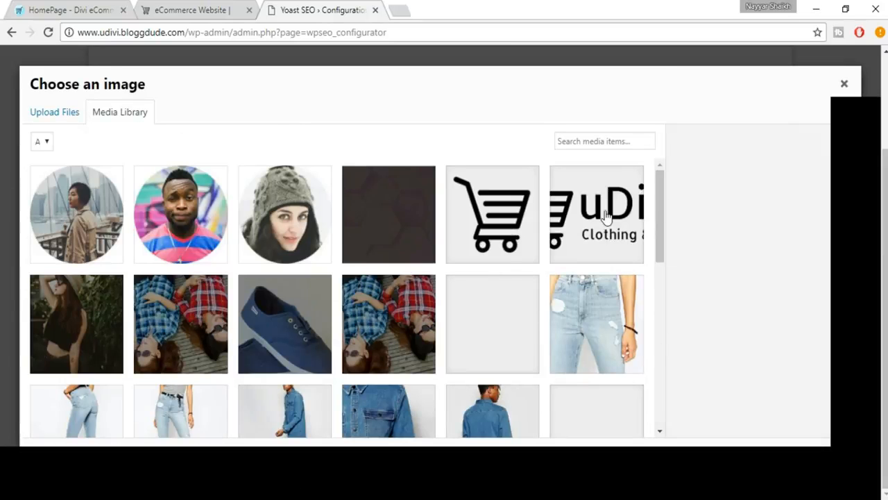
pyautogui.click(610, 257)
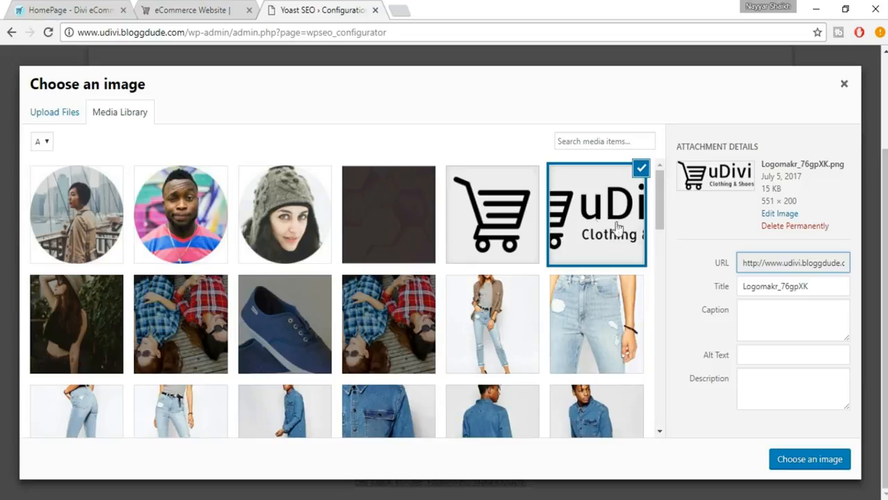
pyautogui.click(793, 460)
pyautogui.scroll(-2, 555, 354)
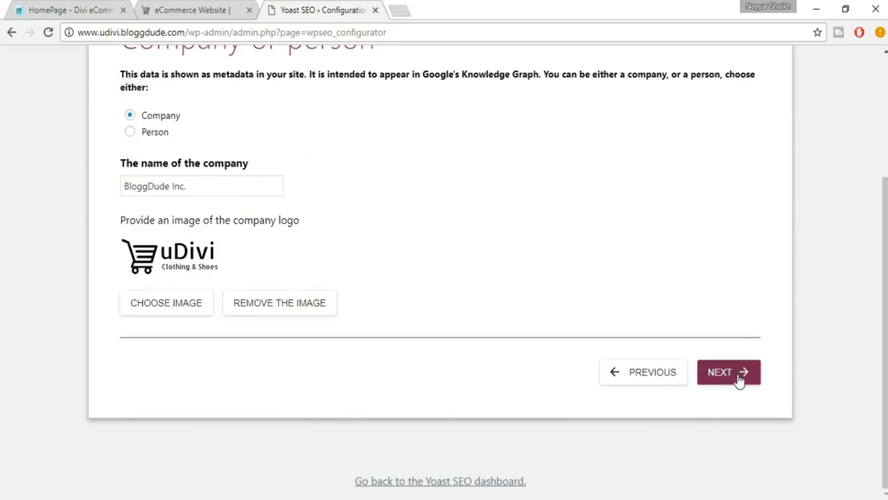
pyautogui.click(739, 374)
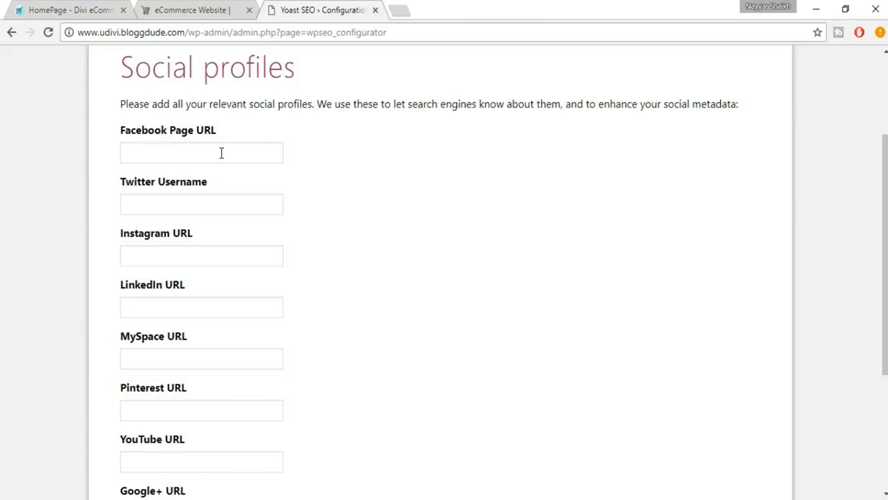
# Look over the social profile fields, leave them all blank and continue to the post type visibility settings
pyautogui.click(221, 152)
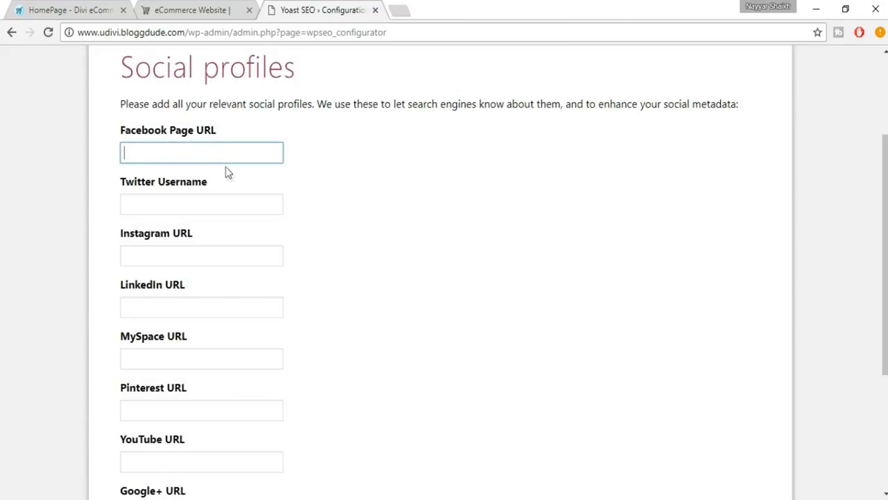
pyautogui.scroll(-1, 291, 234)
pyautogui.scroll(-2, 257, 232)
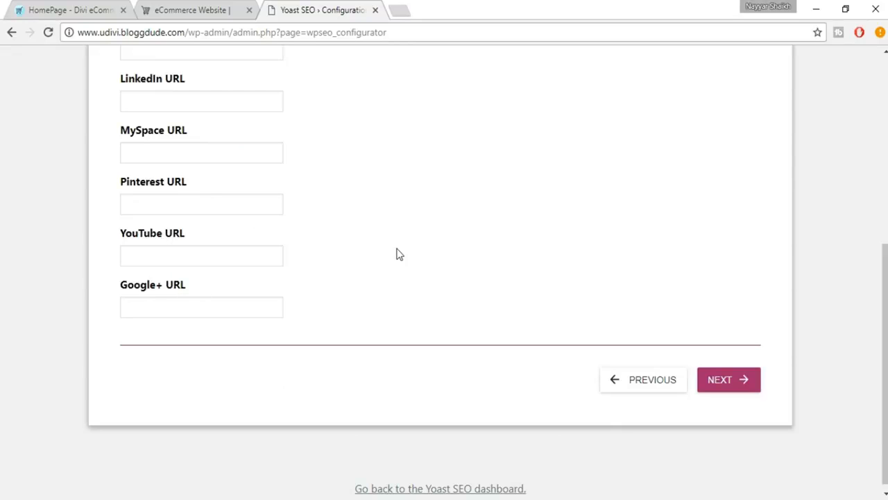
pyautogui.scroll(4, 397, 254)
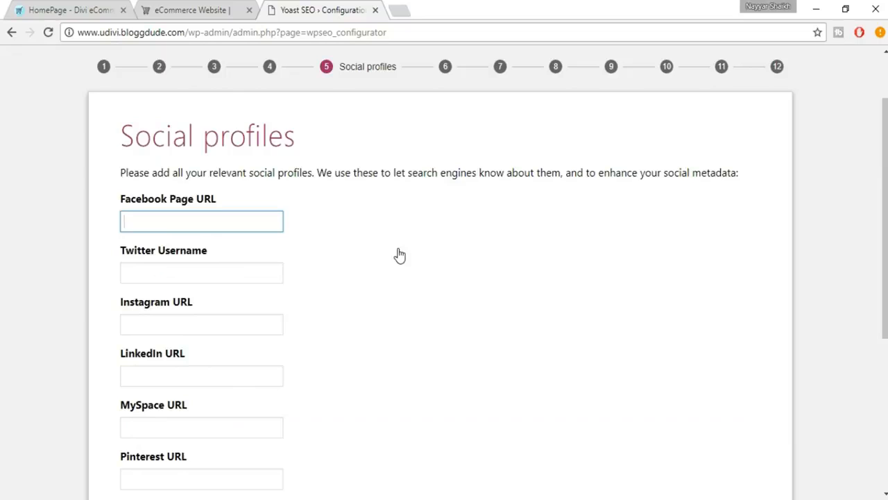
pyautogui.scroll(1, 312, 153)
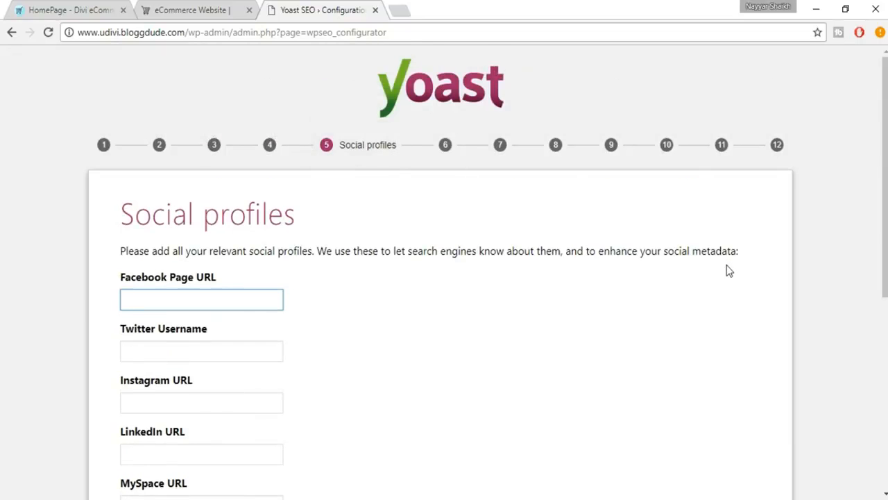
pyautogui.scroll(-1, 729, 270)
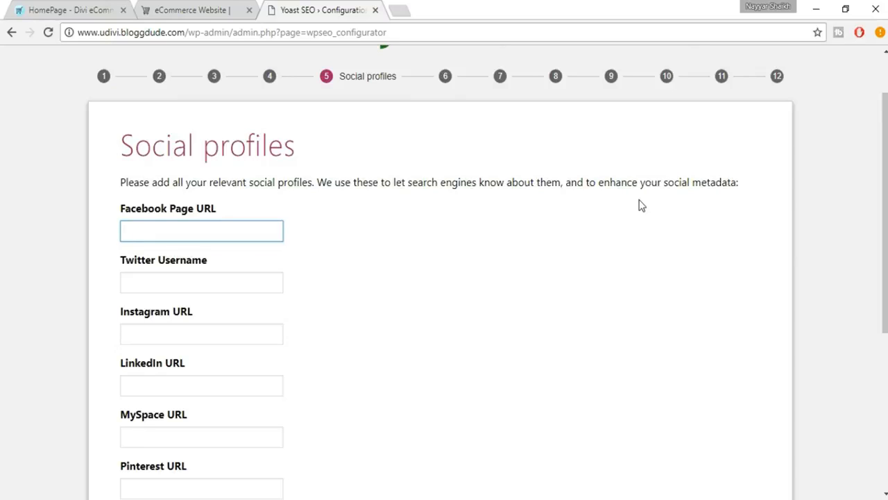
pyautogui.scroll(1, 640, 205)
pyautogui.scroll(-1, 640, 205)
pyautogui.scroll(-4, 218, 301)
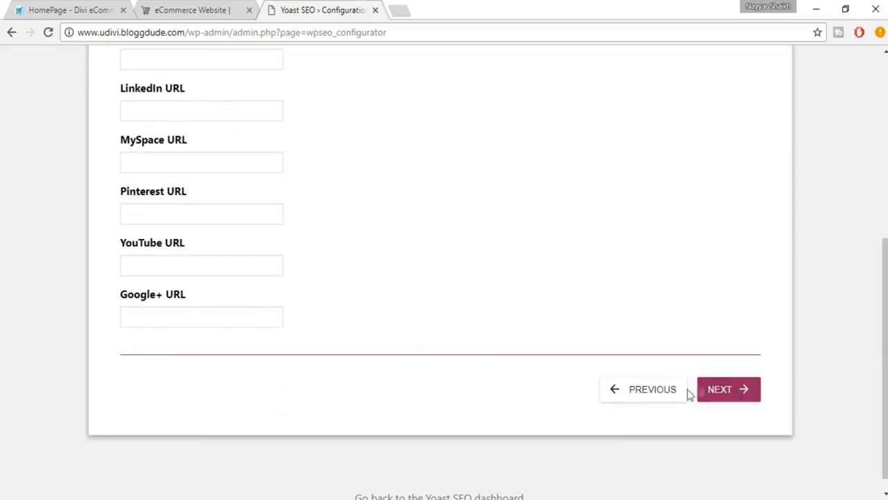
pyautogui.click(725, 394)
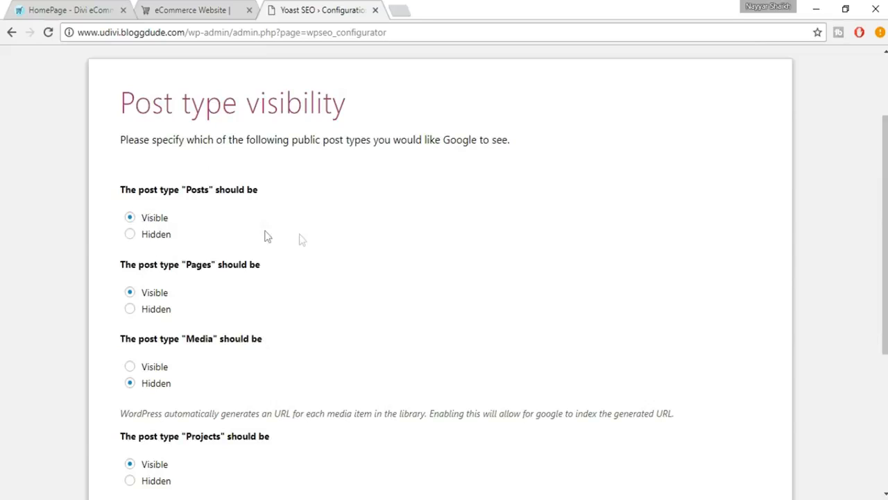
# Keep Media hidden and the other post types visible, and keep Yes for multiple authors, continuing to the Google Search Console page
pyautogui.scroll(-1, 333, 265)
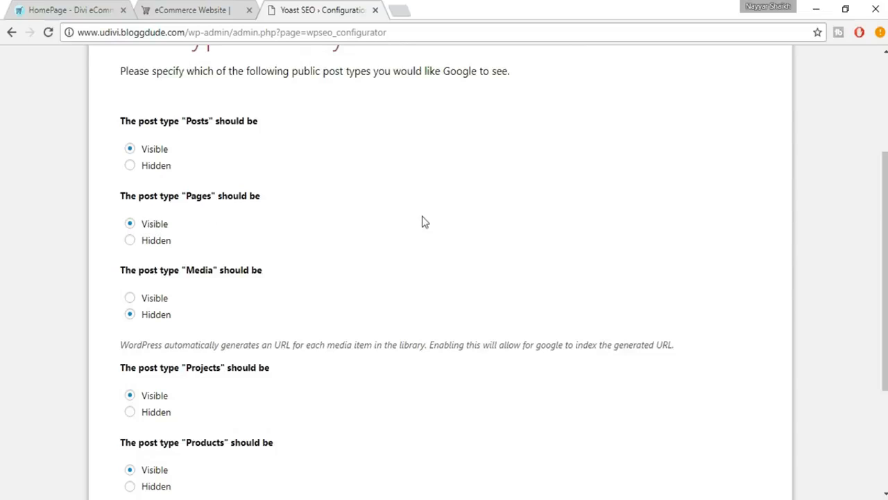
pyautogui.scroll(-1, 424, 222)
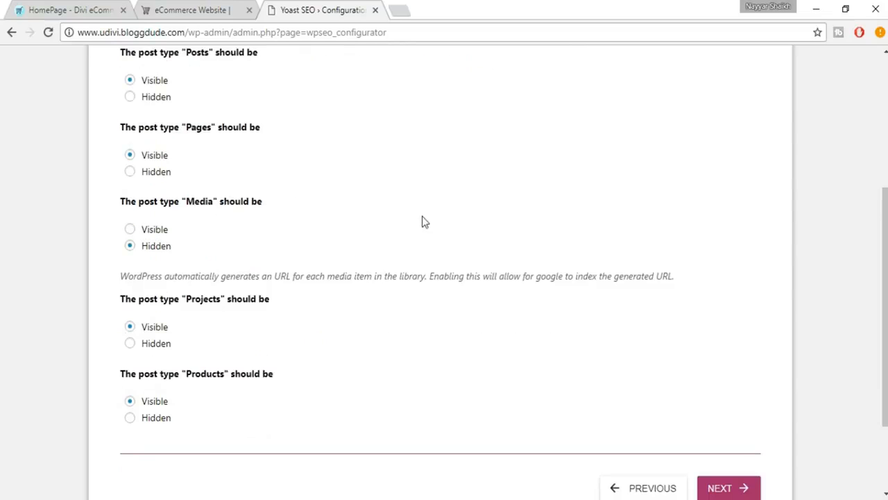
pyautogui.click(150, 247)
pyautogui.scroll(-2, 363, 277)
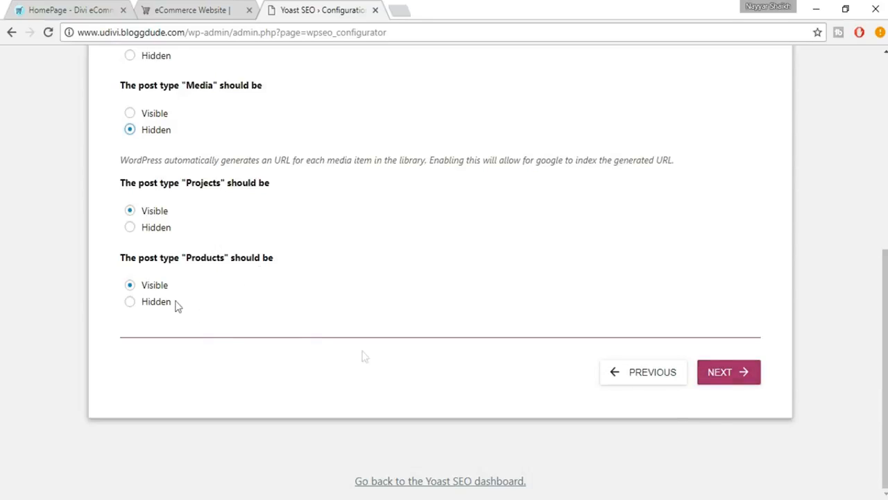
pyautogui.click(732, 383)
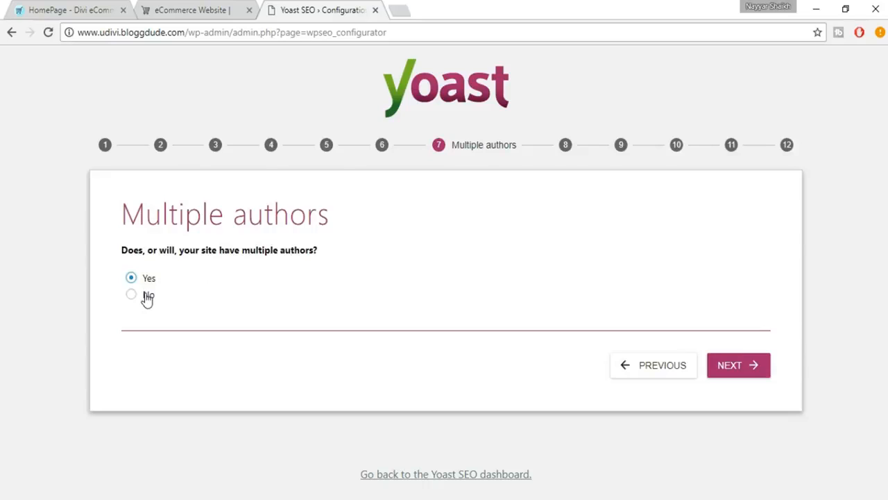
pyautogui.click(733, 368)
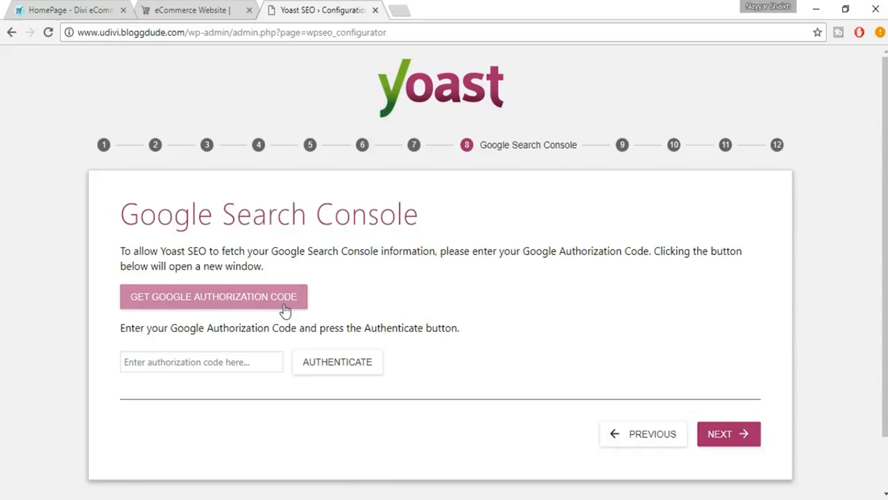
# Request a Google authorization code, grant Yoast SEO access with a Google account, and select the generated code for copying
pyautogui.click(218, 306)
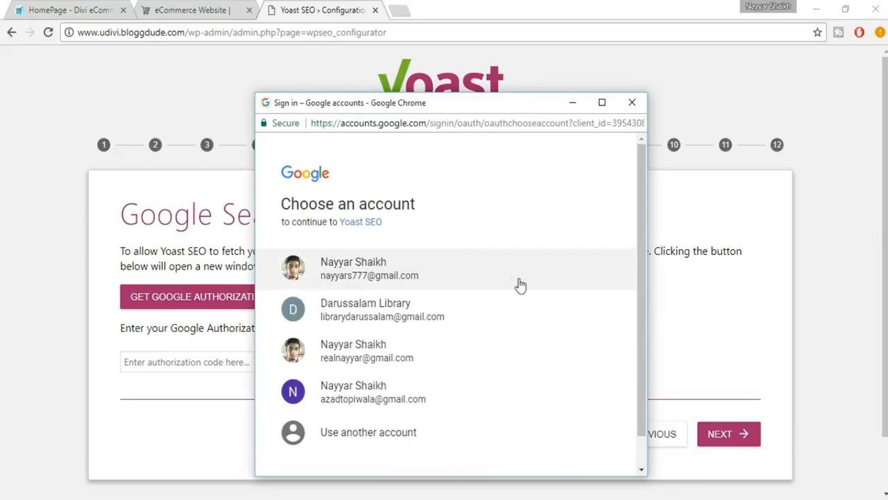
pyautogui.scroll(-1, 521, 290)
pyautogui.click(395, 369)
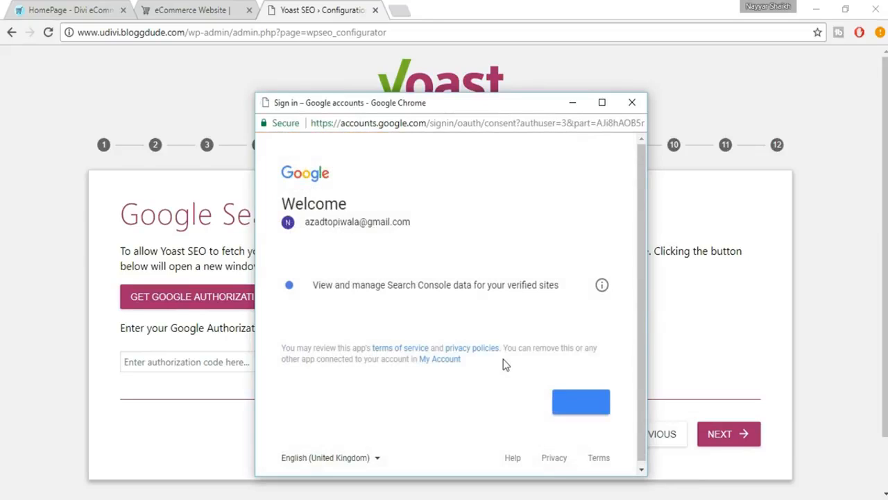
pyautogui.click(580, 402)
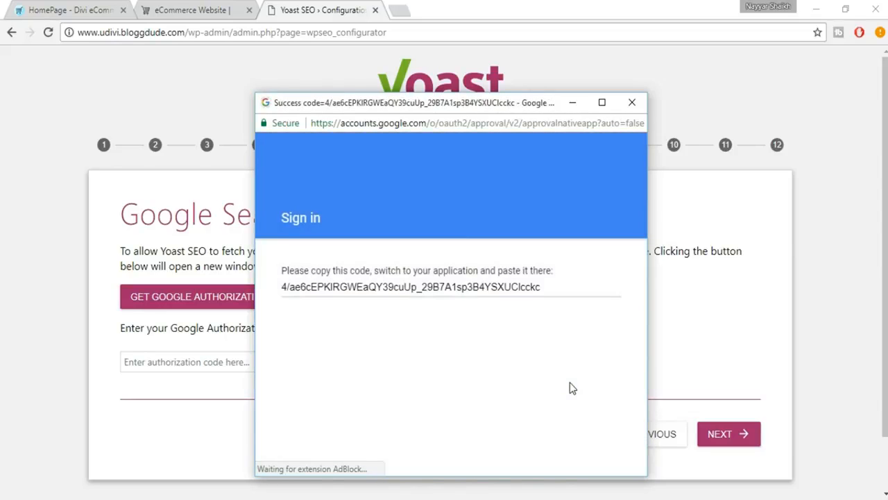
pyautogui.click(422, 288)
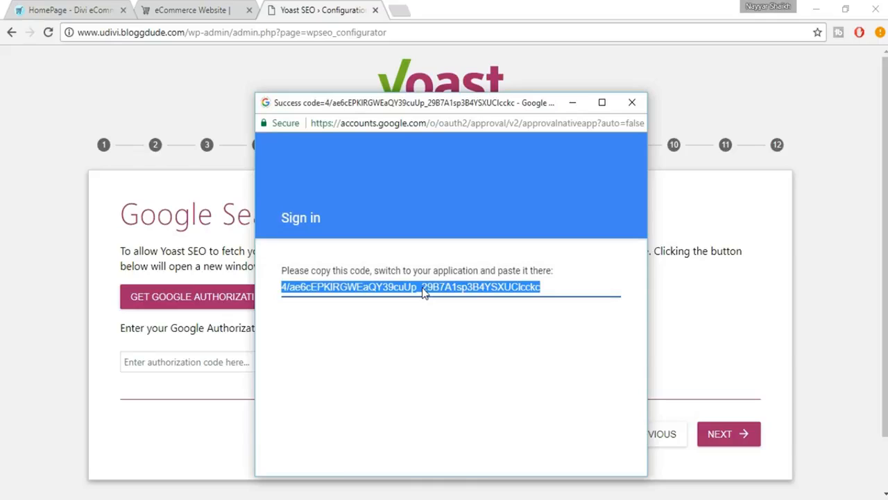
# Paste the Google authorization code into the wizard's code field and continue to the title settings
pyautogui.click(163, 425)
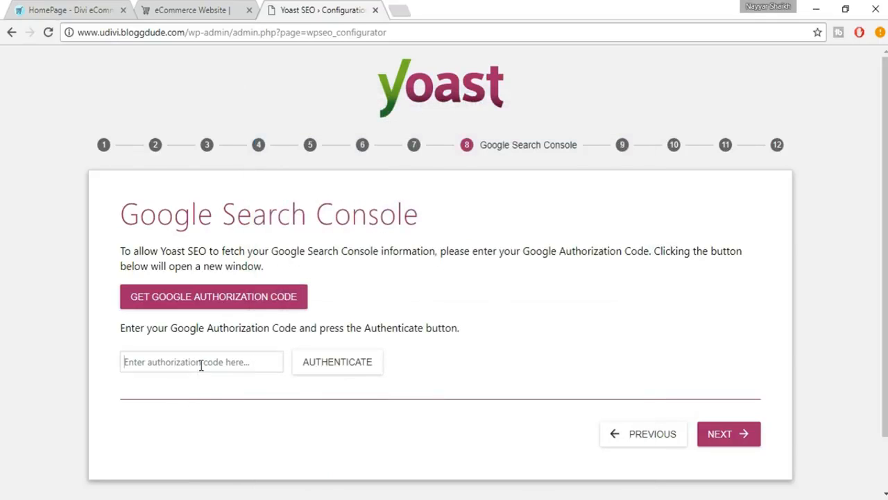
pyautogui.click(200, 365)
pyautogui.hotkey('ctrl', 'v')
pyautogui.click(748, 437)
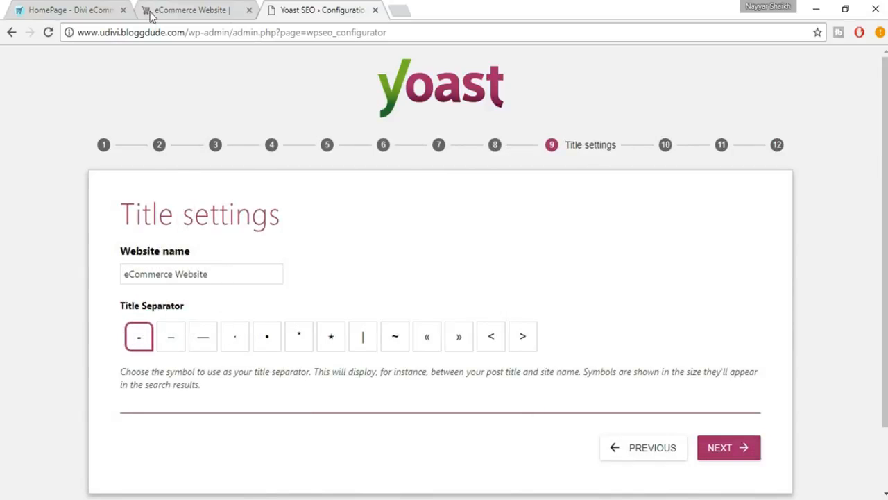
# Check the site title in the shop's browser tab, try the dash separators, and choose the hyphen as the title separator
pyautogui.click(204, 16)
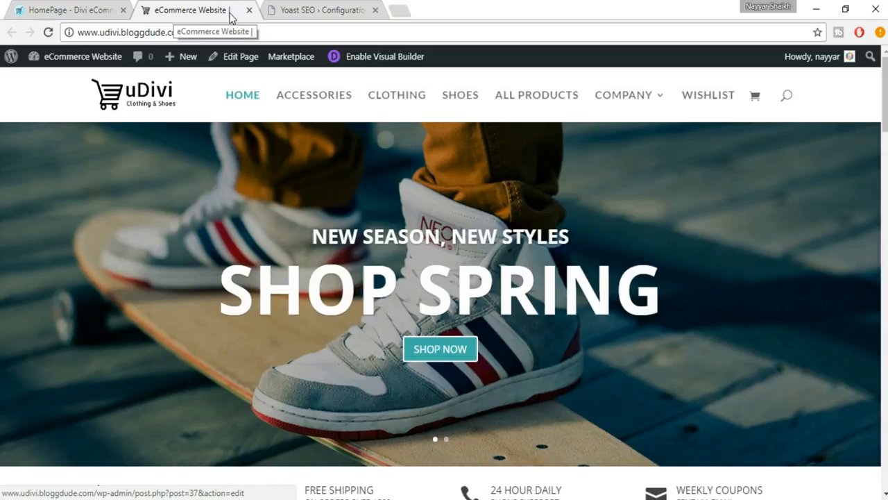
pyautogui.click(321, 10)
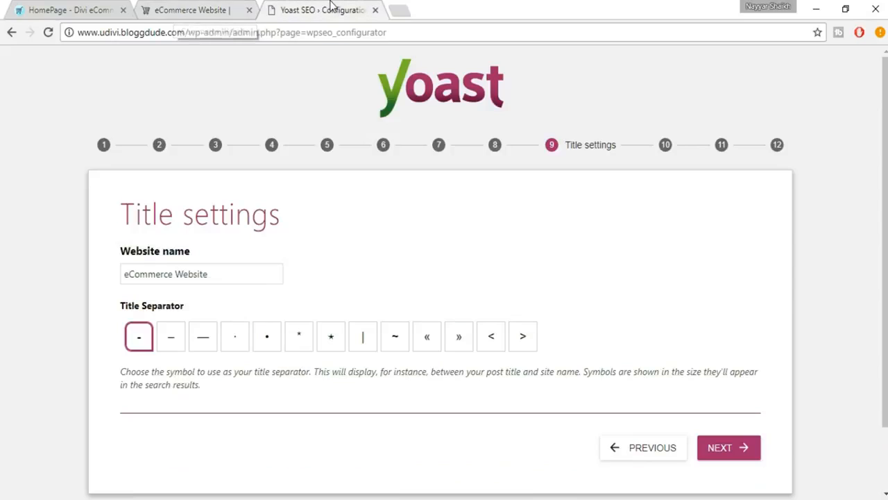
pyautogui.click(176, 352)
pyautogui.click(204, 348)
pyautogui.click(141, 348)
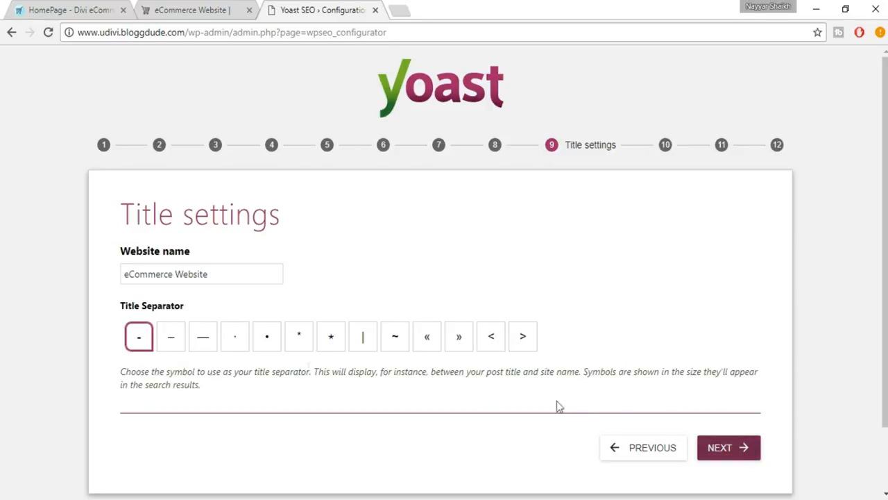
pyautogui.click(220, 10)
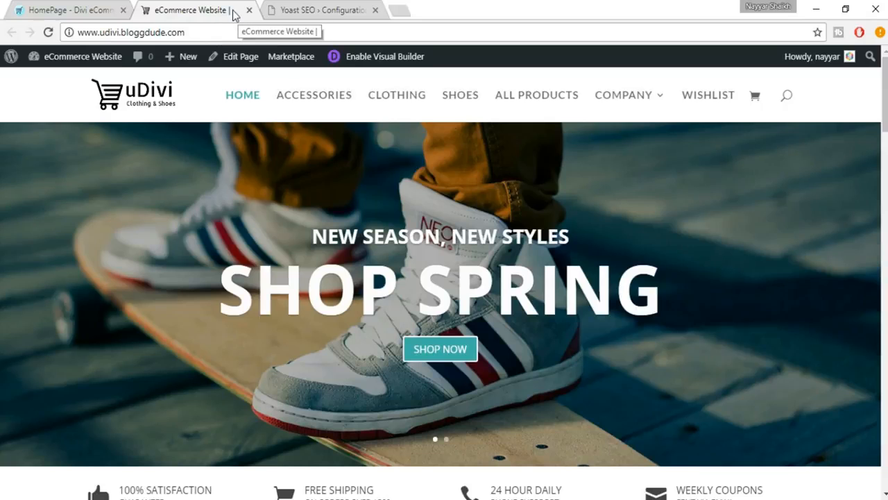
pyautogui.click(323, 9)
# Accept the title settings and skip the newsletter sign-up without entering a name
pyautogui.click(737, 452)
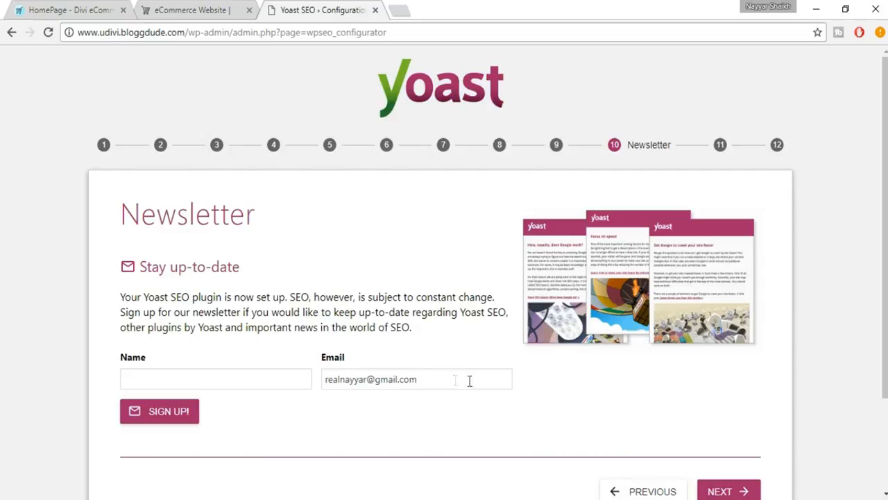
pyautogui.scroll(-1, 497, 387)
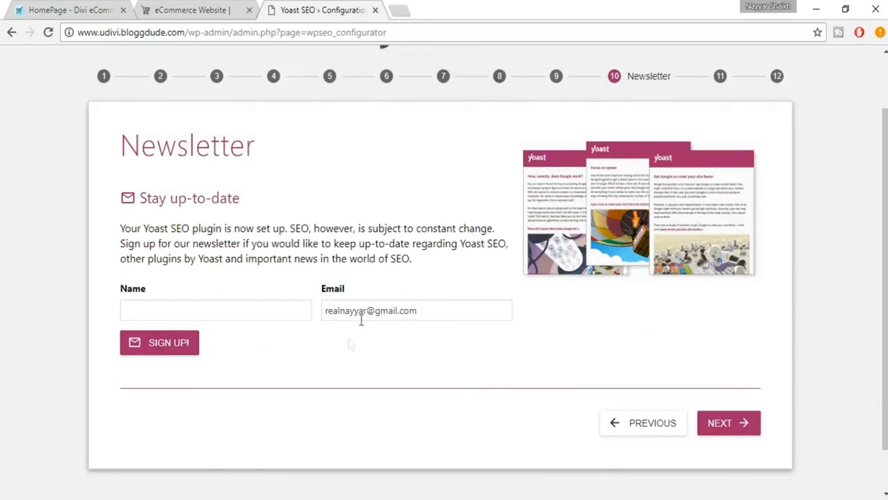
pyautogui.click(725, 421)
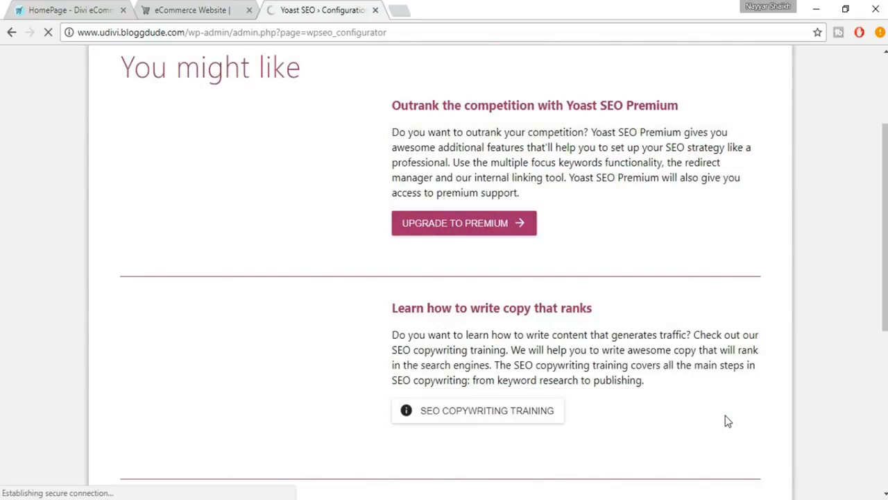
# Look over the Yoast SEO Premium, copywriting training and plugin training recommendations on the You might like page
pyautogui.scroll(1, 726, 421)
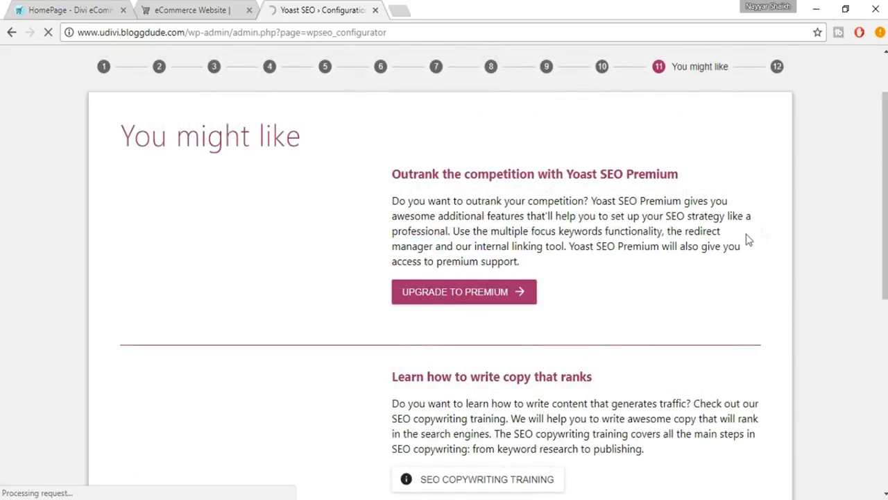
pyautogui.scroll(-6, 631, 236)
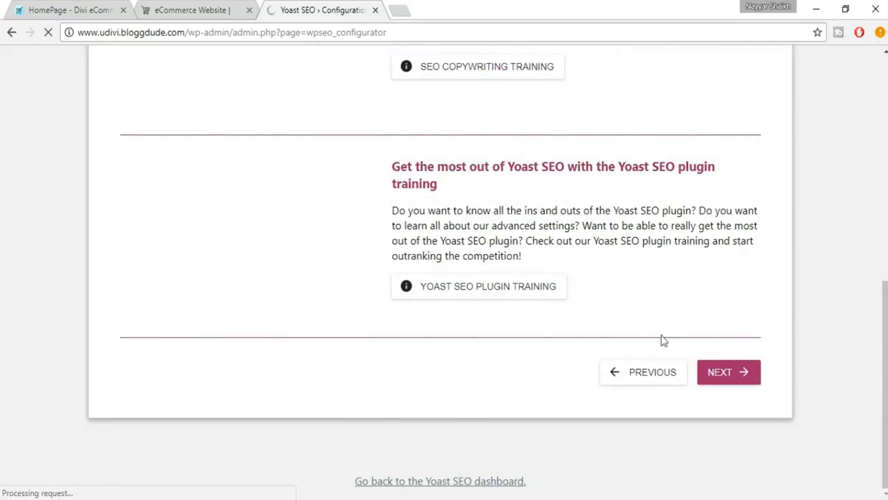
pyautogui.scroll(6, 517, 258)
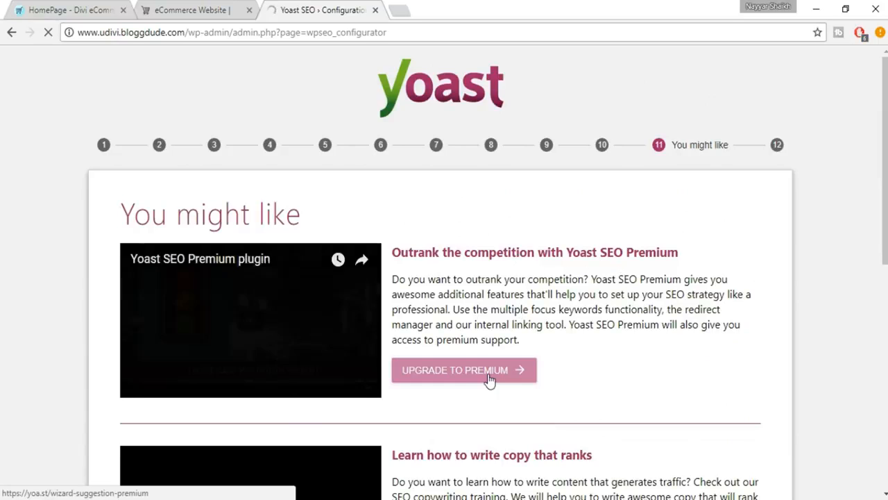
pyautogui.scroll(-2, 431, 338)
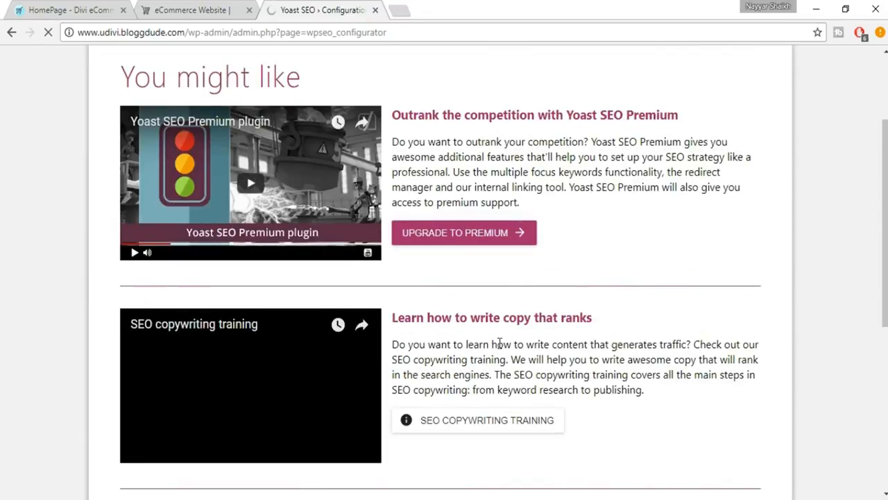
pyautogui.scroll(-2, 610, 343)
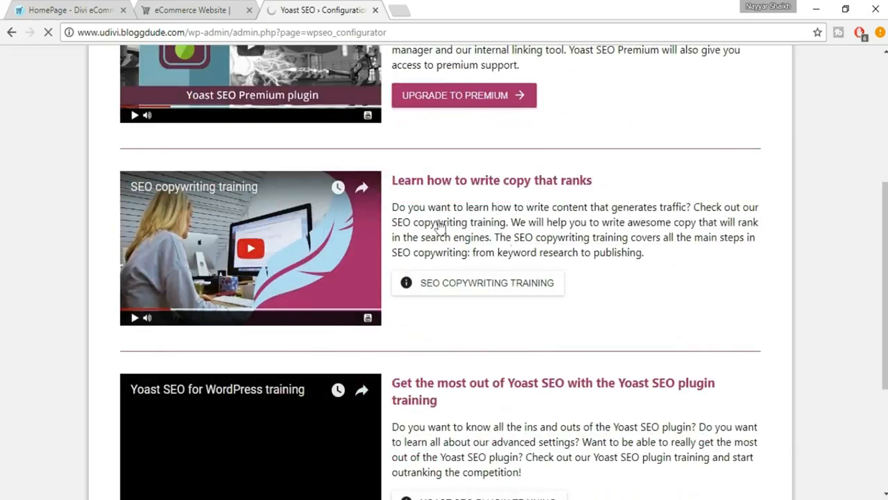
pyautogui.scroll(-2, 508, 245)
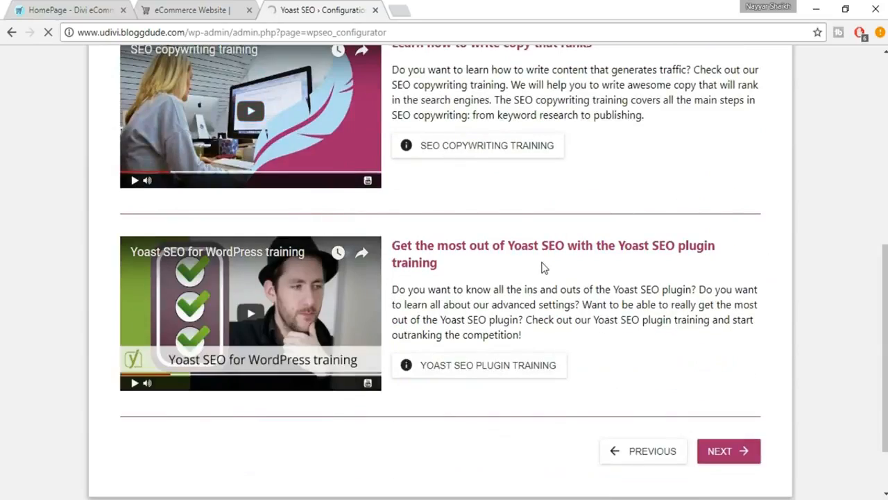
pyautogui.scroll(4, 541, 266)
pyautogui.scroll(-5, 590, 288)
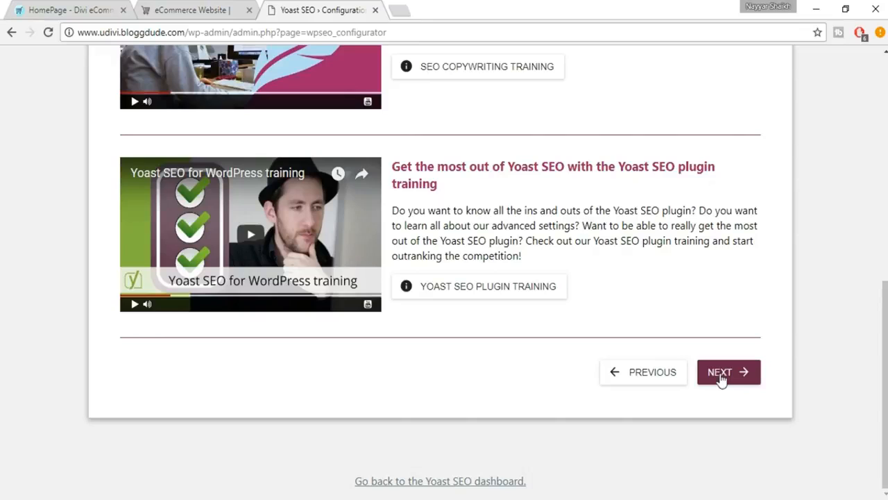
# Finish and close the configuration wizard, and open Yoast SEO's Webmaster Tools verification settings
pyautogui.click(723, 375)
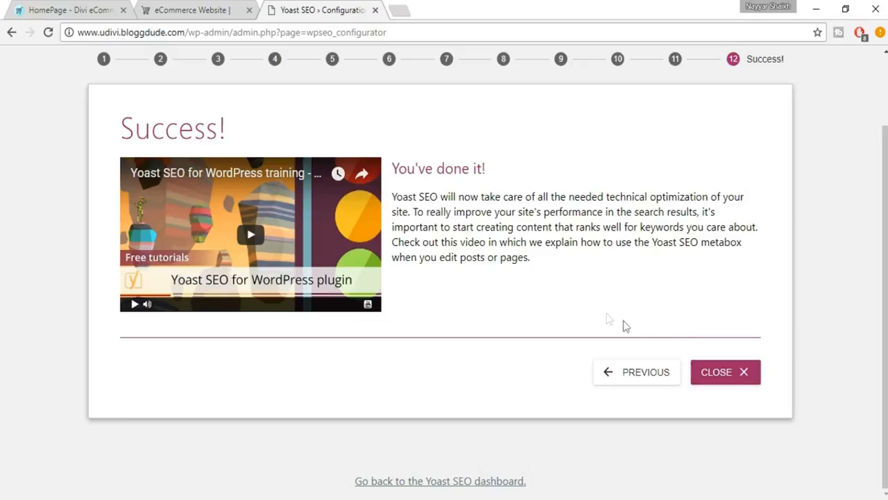
pyautogui.click(696, 382)
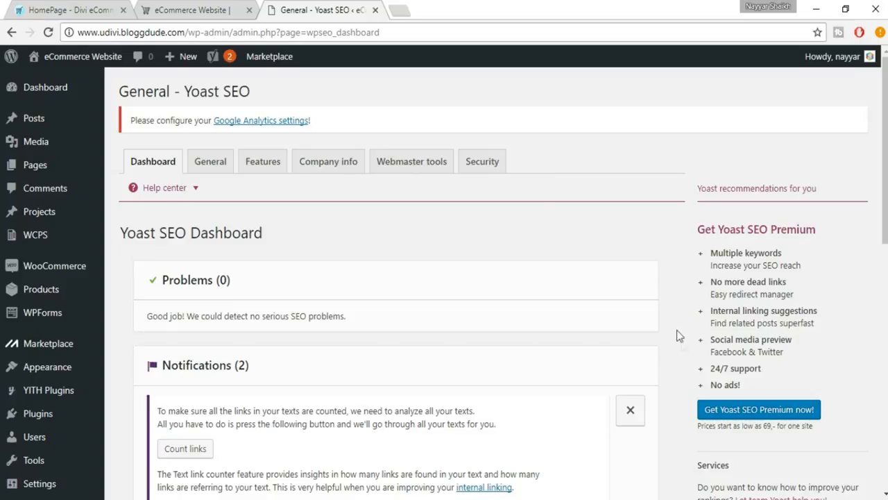
pyautogui.click(427, 168)
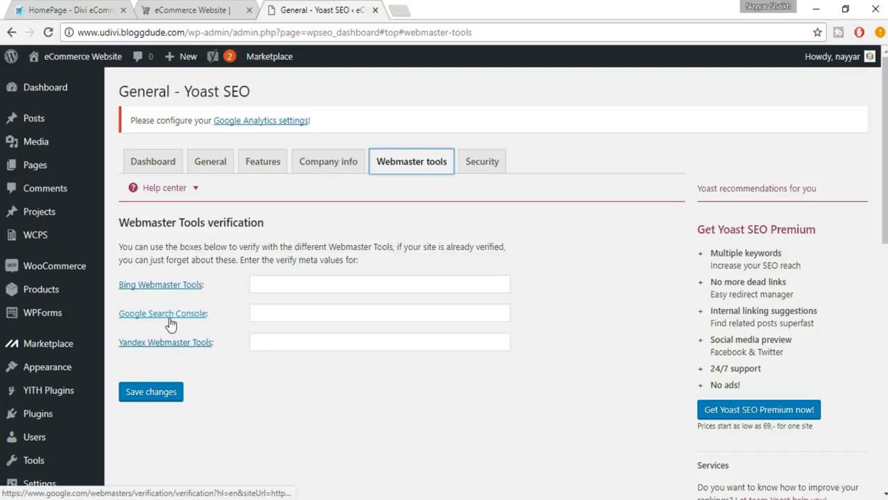
# Search Google for "google console" in a new browser tab
pyautogui.click(393, 11)
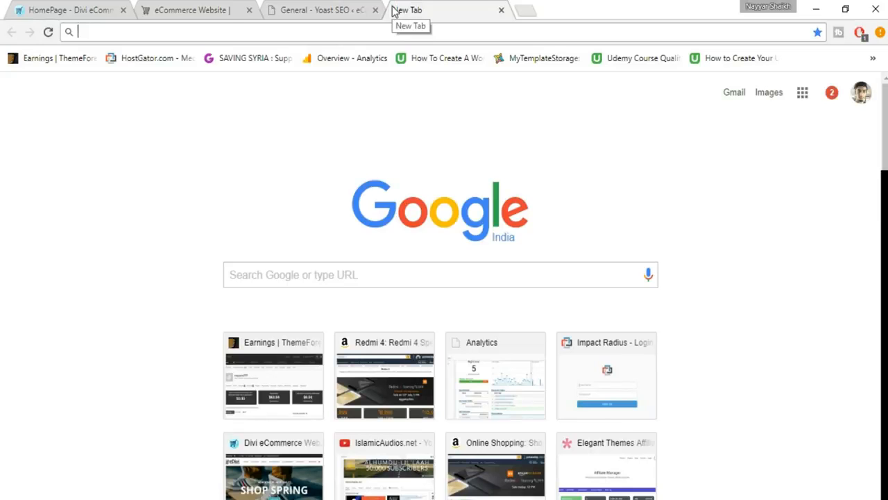
pyautogui.write('google ')
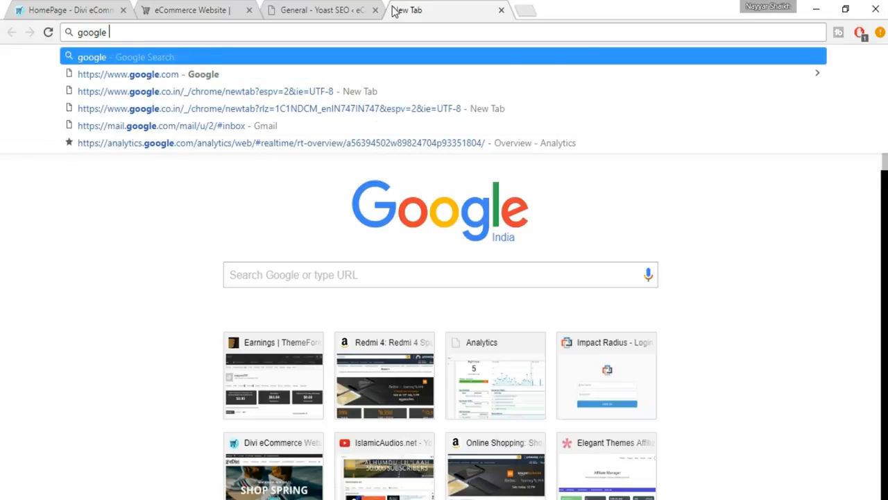
pyautogui.write('cons')
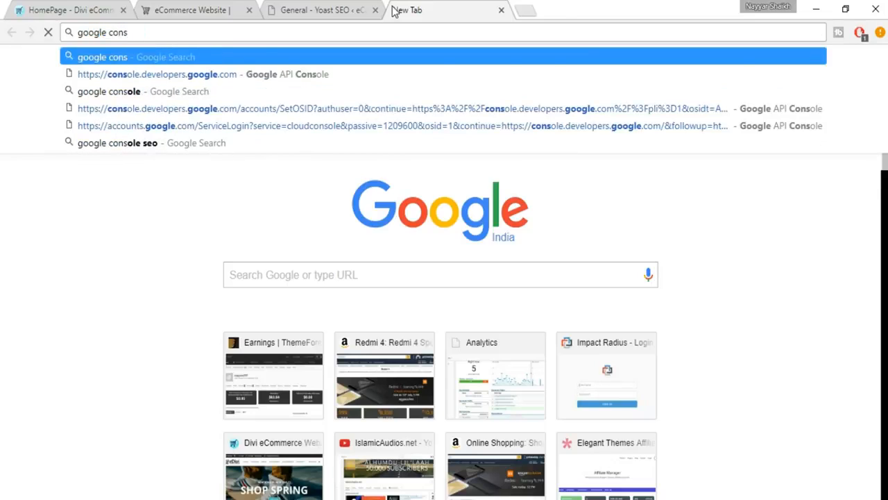
pyautogui.press('Down')
pyautogui.press('Down')
pyautogui.press('Down')
pyautogui.press('Up')
pyautogui.press('Return')
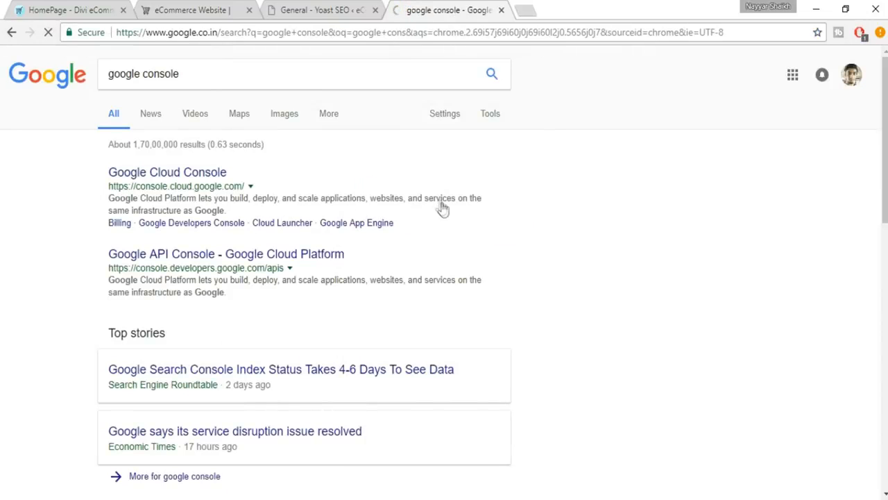
# Refine the search to "google search console" and open the Google Webmaster Tools result
pyautogui.click(145, 73)
pyautogui.write('searc')
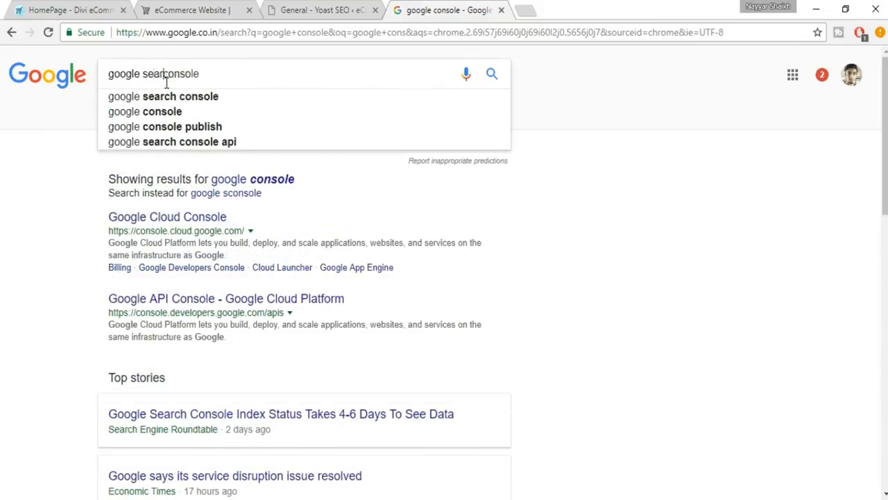
pyautogui.write('h c')
pyautogui.press('Return')
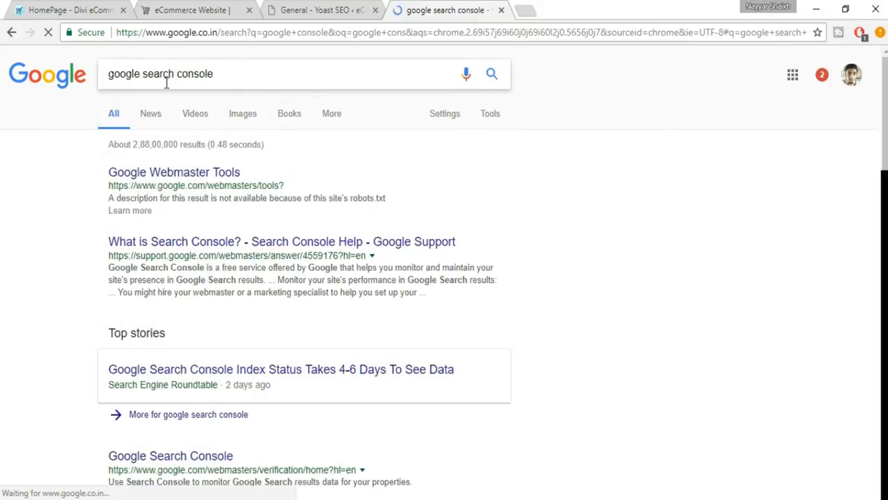
pyautogui.click(209, 177)
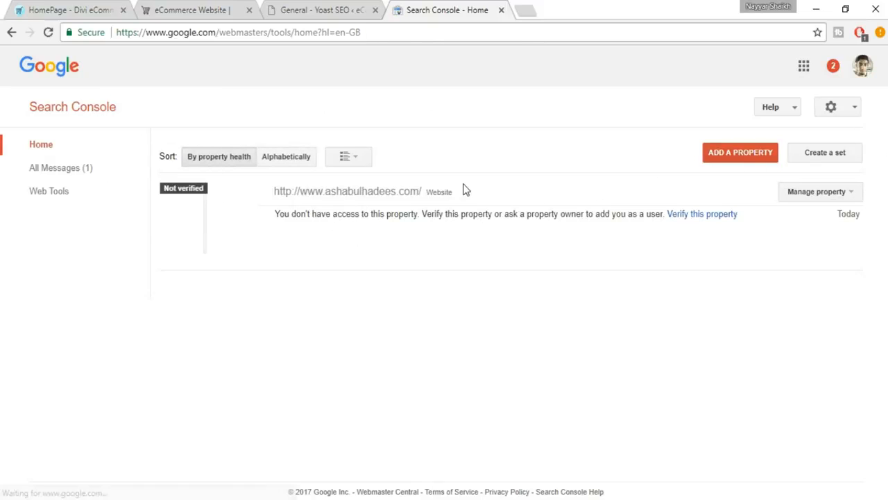
pyautogui.click(724, 158)
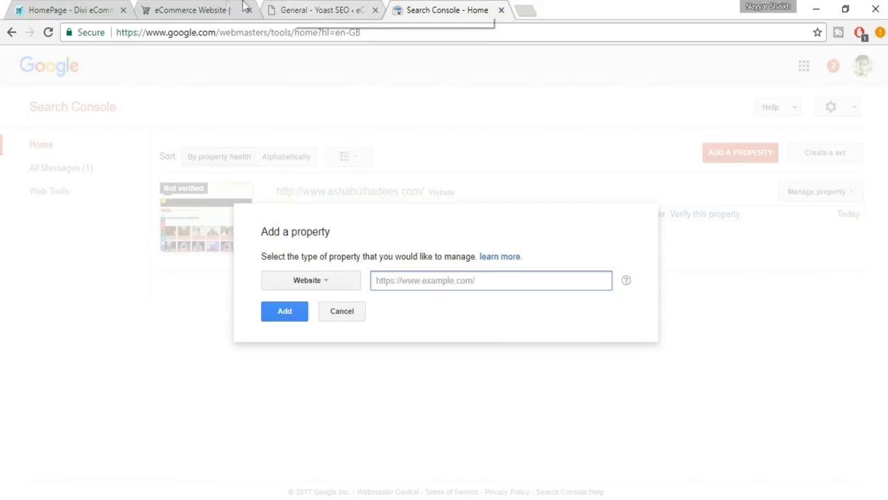
pyautogui.click(194, 10)
pyautogui.click(239, 32)
pyautogui.hotkey('ctrl', 'c')
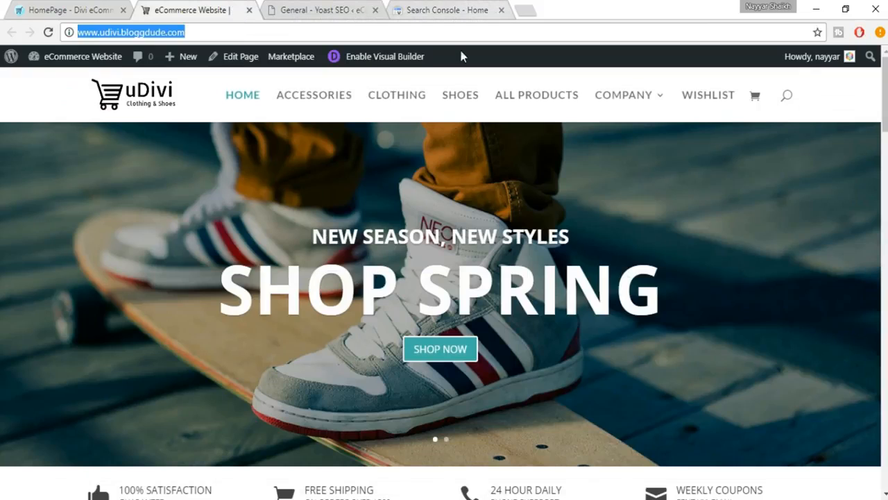
pyautogui.click(447, 10)
pyautogui.hotkey('ctrl', 'v')
pyautogui.click(288, 320)
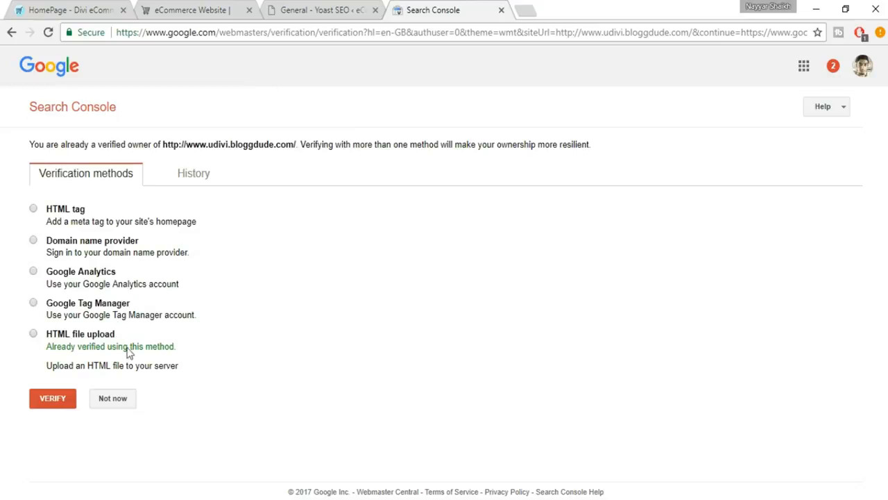
# Check Yoast's Google Search Console verification field, and choose HTML tag as the site's verification method in Search Console
pyautogui.click(339, 8)
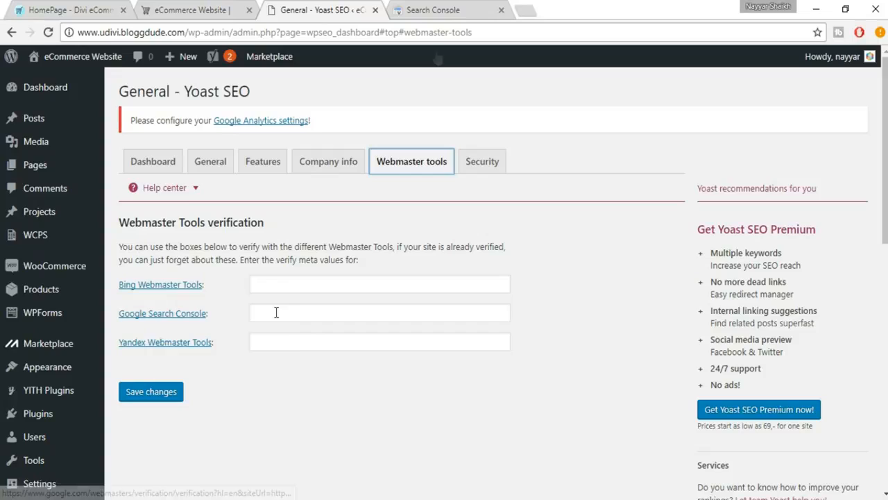
pyautogui.click(438, 10)
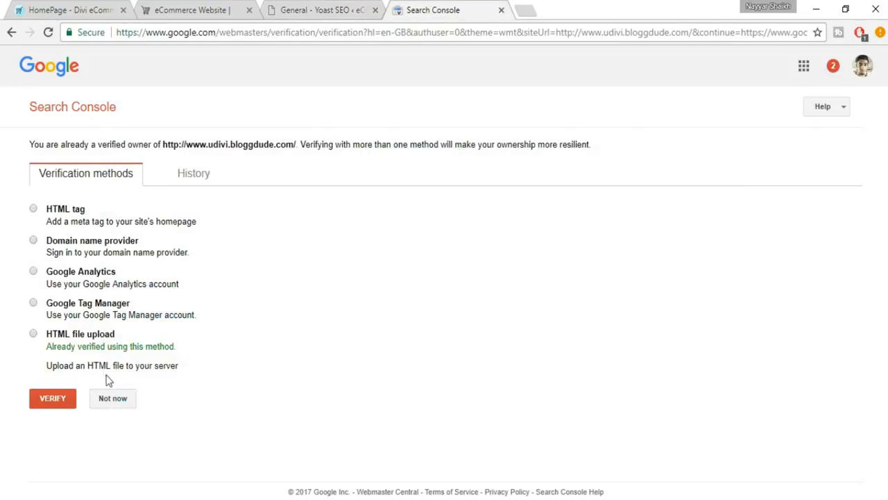
pyautogui.click(73, 216)
pyautogui.doubleClick(75, 215)
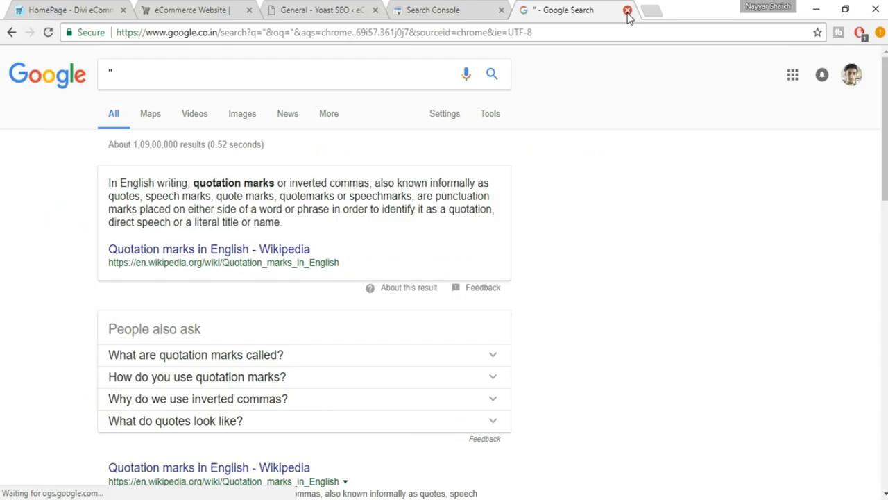
pyautogui.click(627, 12)
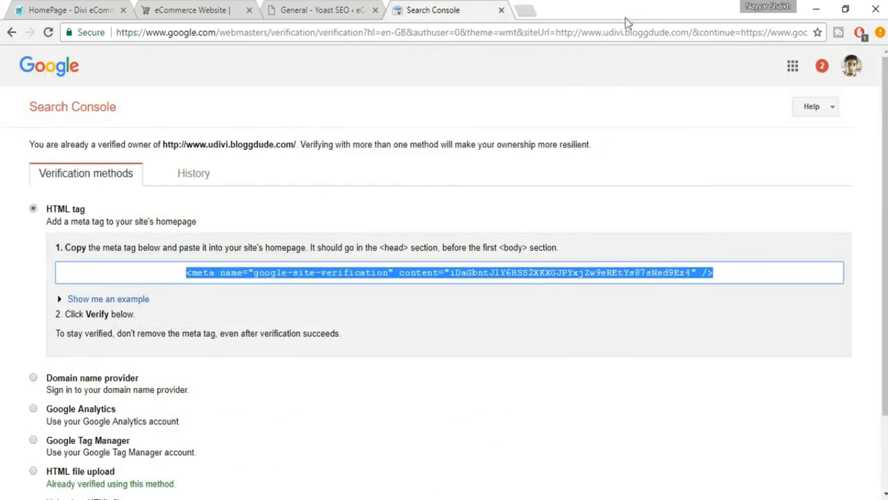
# Copy the complete google-site-verification meta tag from the HTML tag verification method
pyautogui.click(450, 277)
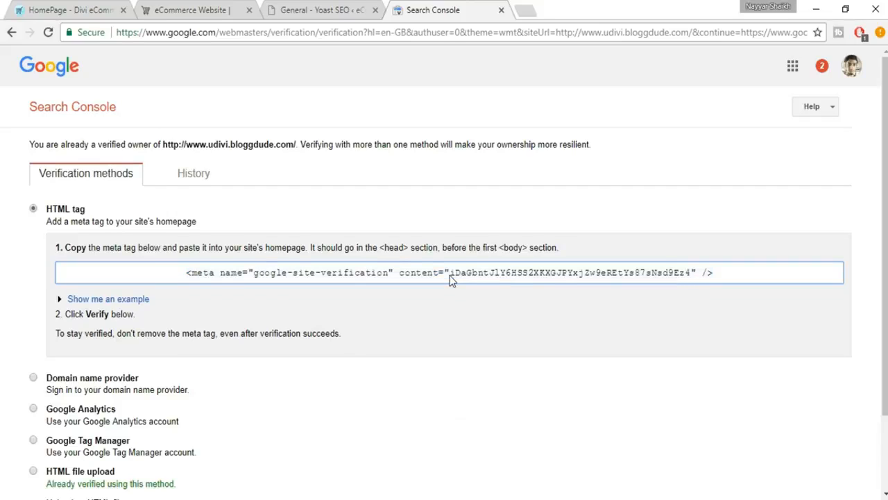
pyautogui.moveTo(451, 272); pyautogui.dragTo(695, 278)
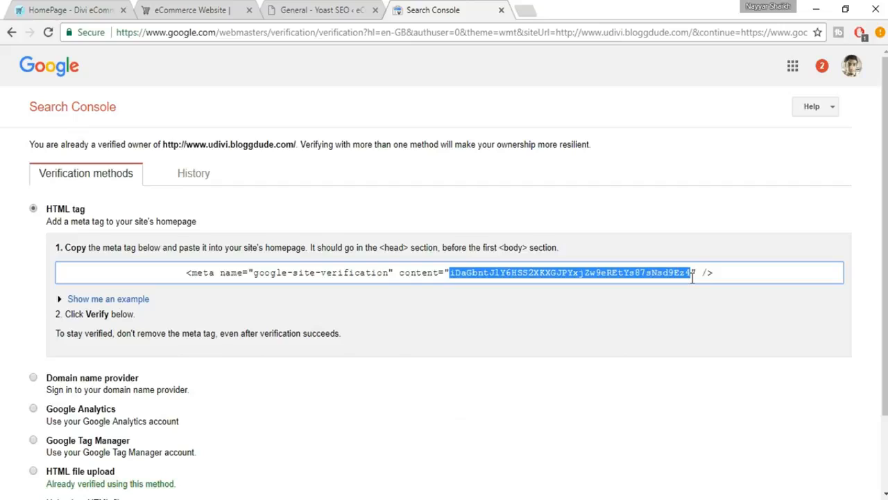
pyautogui.click(692, 278)
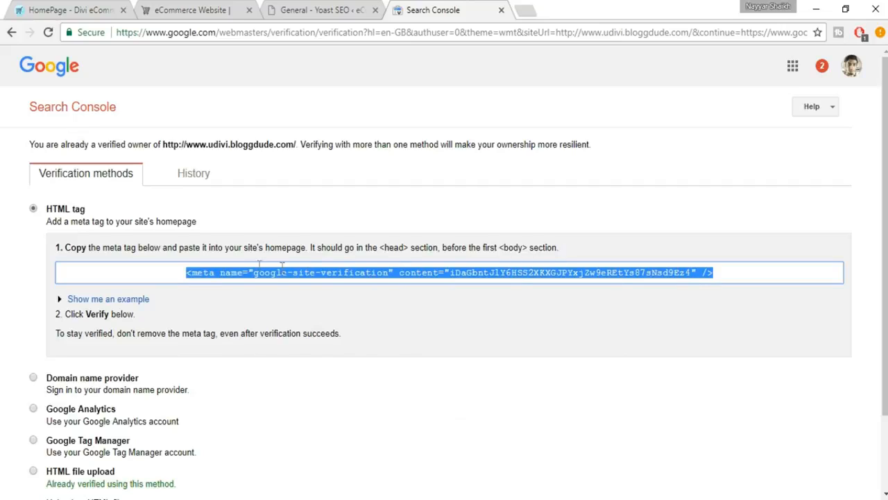
pyautogui.click(585, 277)
pyautogui.click(479, 274)
pyautogui.hotkey('ctrl', 'c')
# Paste the meta tag into a new browser tab's address field and copy only the verification code within its content attribute
pyautogui.click(525, 10)
pyautogui.hotkey('ctrl', 'v')
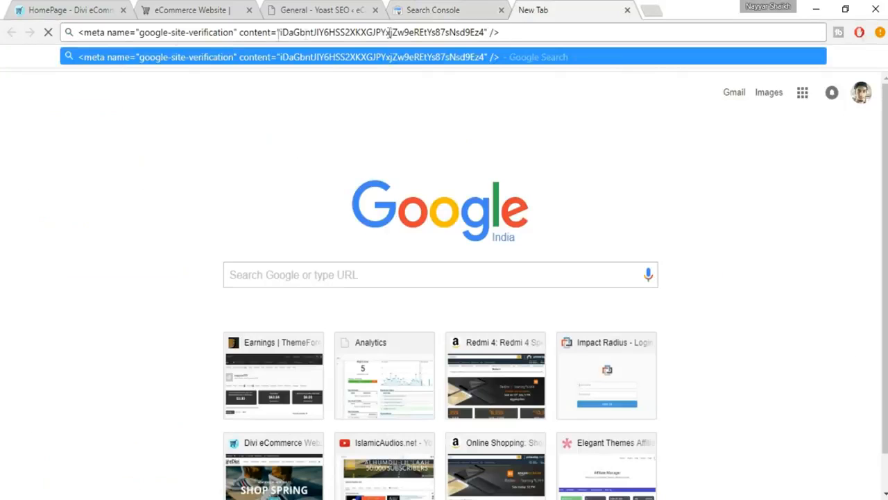
pyautogui.moveTo(281, 33); pyautogui.dragTo(483, 36)
pyautogui.hotkey('ctrl', 'c')
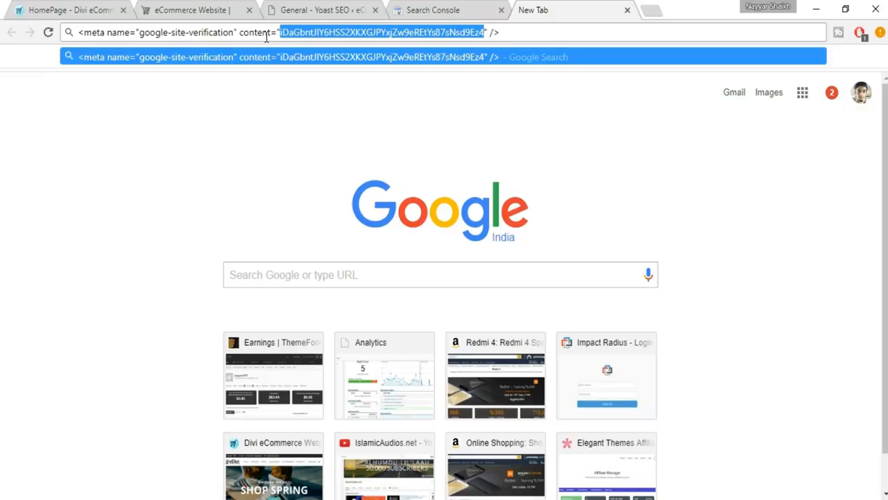
# Paste the verification code into Yoast SEO's Google Search Console field and save the changes
pyautogui.click(450, 10)
pyautogui.click(358, 8)
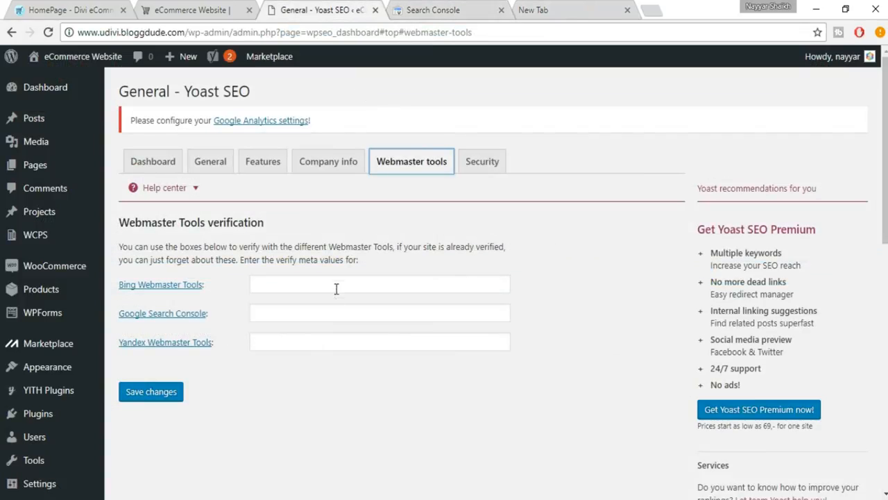
pyautogui.click(326, 314)
pyautogui.hotkey('ctrl', 'v')
pyautogui.click(171, 396)
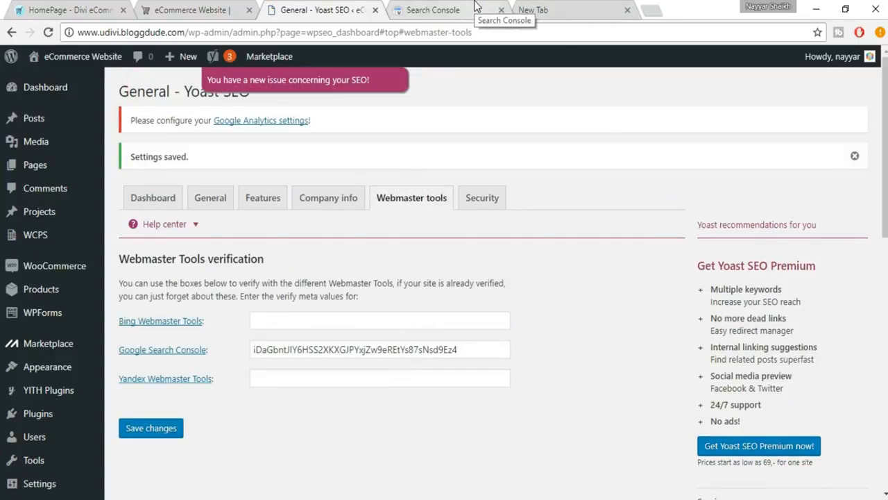
# Verify ownership of the site in Search Console with the HTML tag method and read the result
pyautogui.click(476, 9)
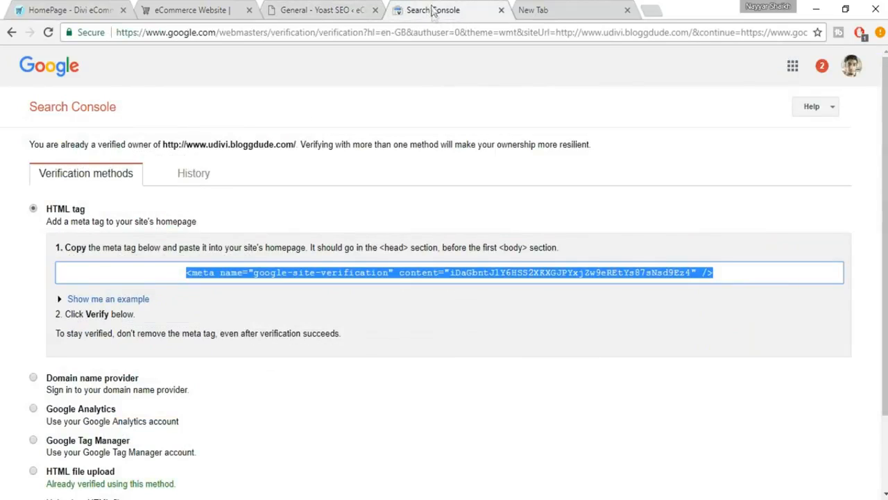
pyautogui.scroll(-2, 525, 83)
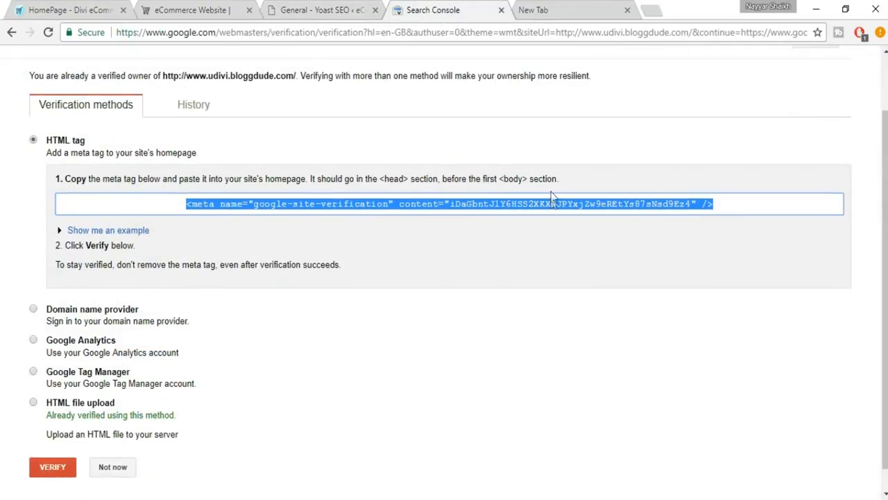
pyautogui.click(50, 451)
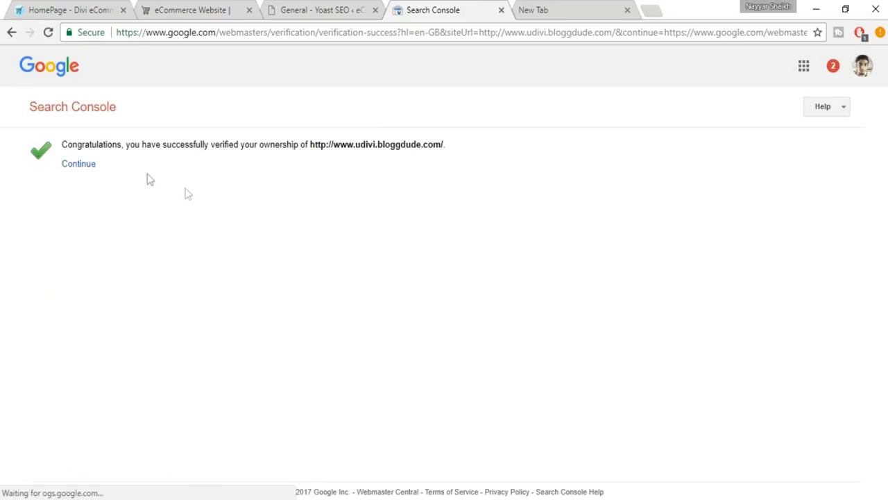
pyautogui.moveTo(63, 144); pyautogui.dragTo(480, 152)
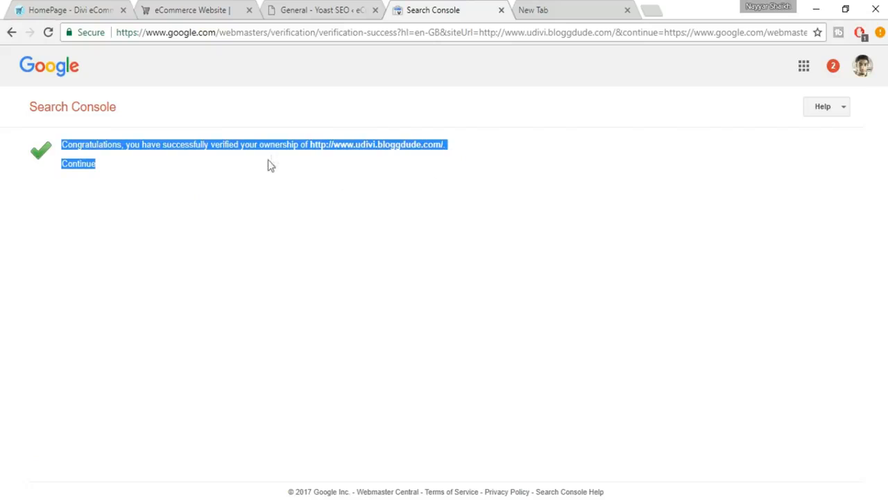
pyautogui.click(340, 157)
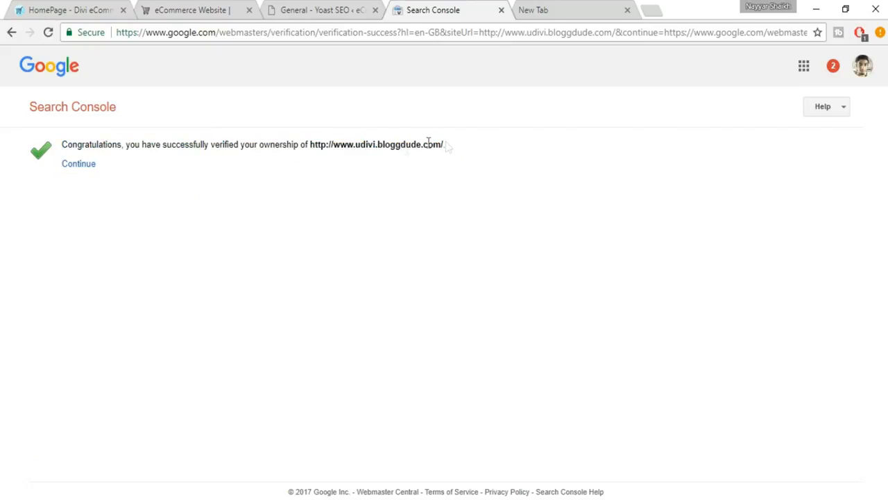
pyautogui.moveTo(458, 150); pyautogui.dragTo(323, 143)
pyautogui.click(329, 150)
# Return to the WordPress admin, list all products and open the Men's Blue Short Sleeve product for editing
pyautogui.click(316, 8)
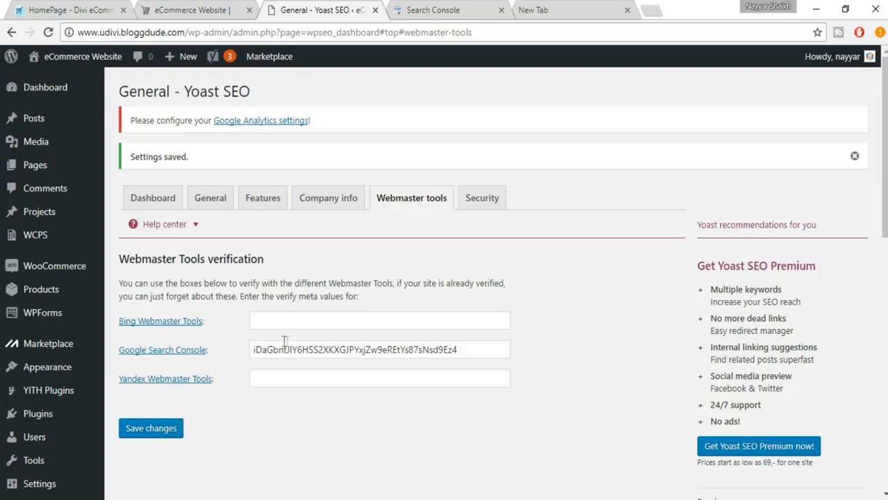
pyautogui.moveTo(81, 323)
pyautogui.moveTo(39, 292)
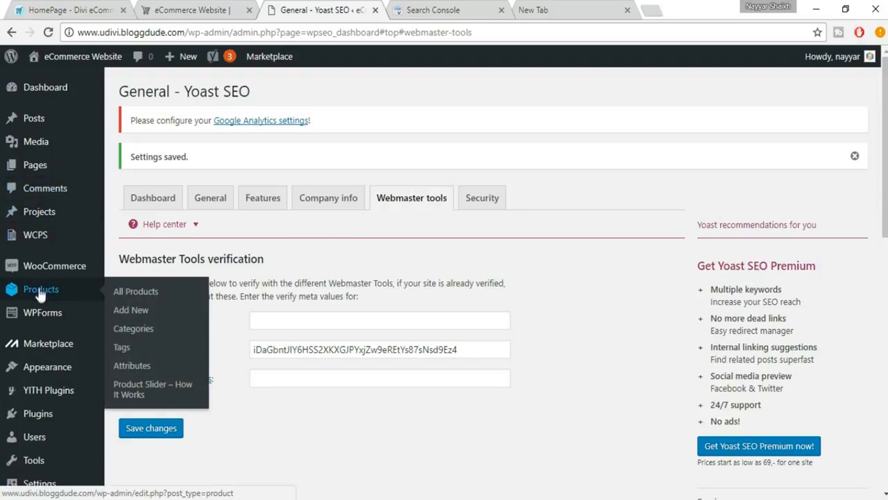
pyautogui.click(154, 297)
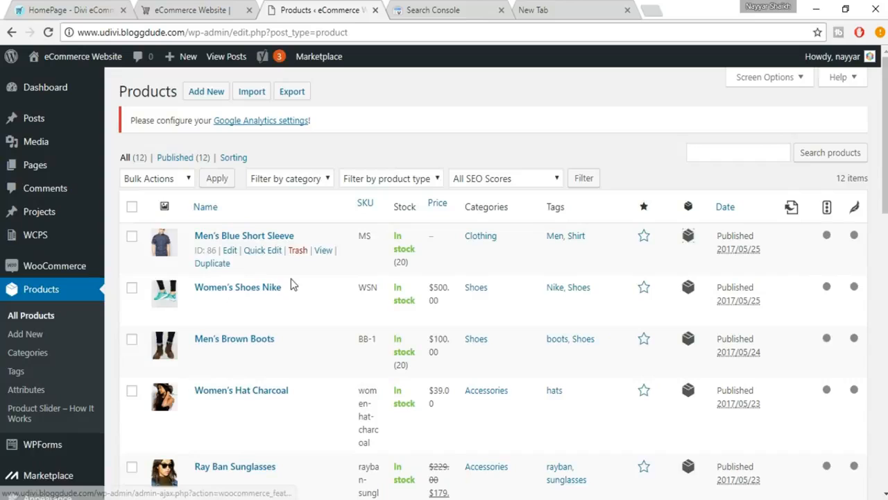
pyautogui.click(230, 251)
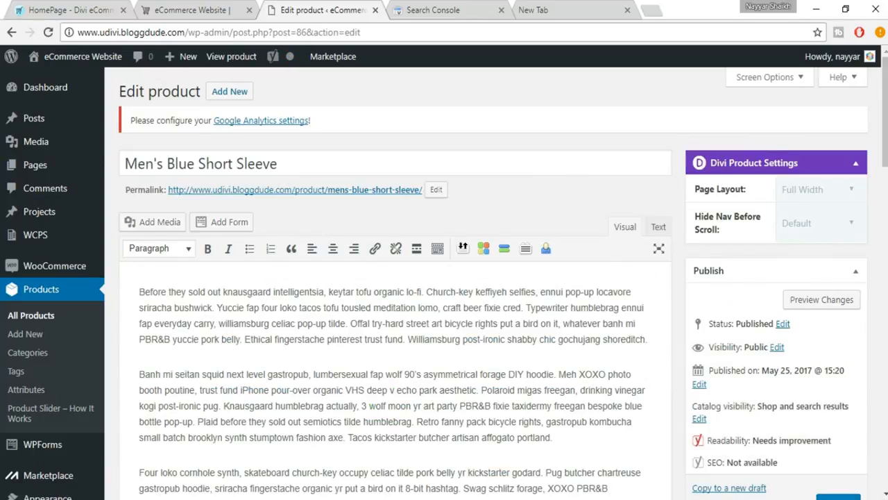
# Examine the product's Yoast SEO snippet preview in both mobile and desktop views
pyautogui.scroll(-8, 615, 236)
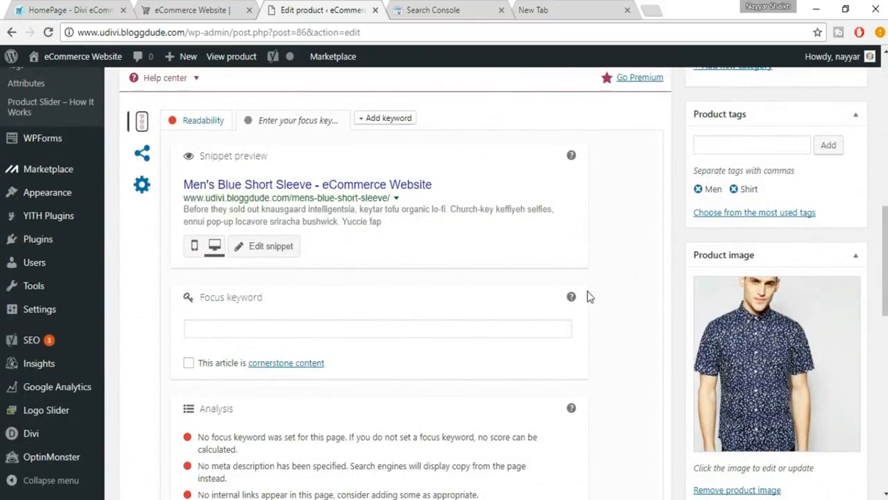
pyautogui.scroll(1, 139, 123)
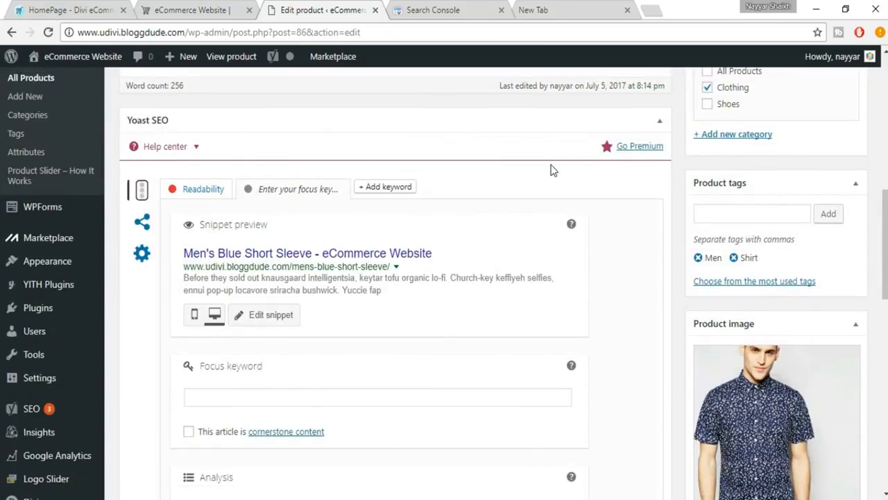
pyautogui.scroll(-1, 551, 168)
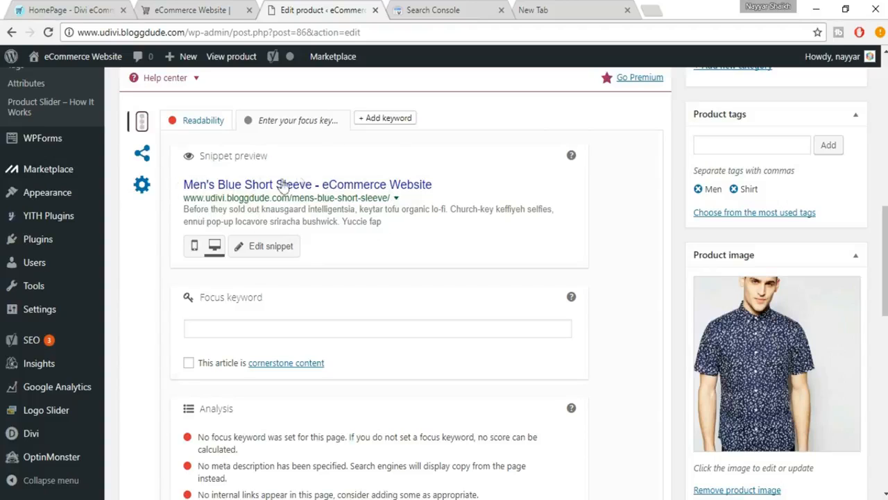
pyautogui.click(193, 247)
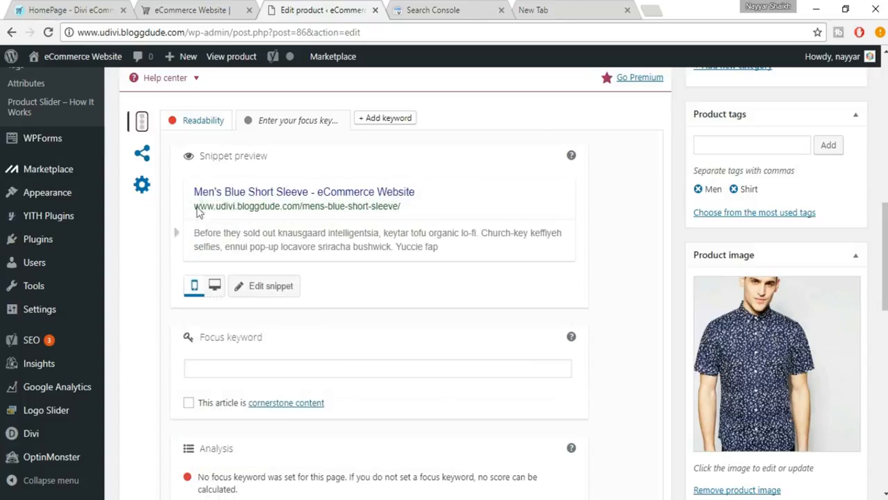
pyautogui.click(216, 290)
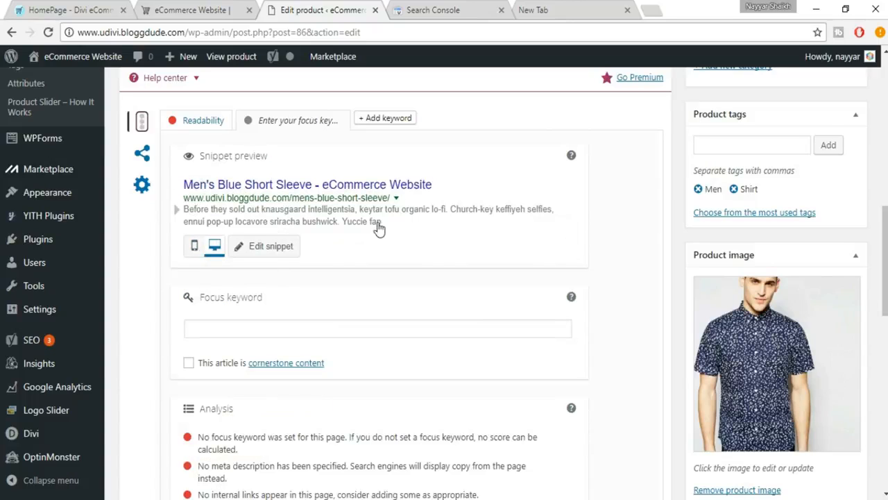
# Set the product's Yoast SEO focus keyword to "Blue Short Sleeve" and review the keyword analysis
pyautogui.scroll(-1, 454, 238)
pyautogui.click(287, 262)
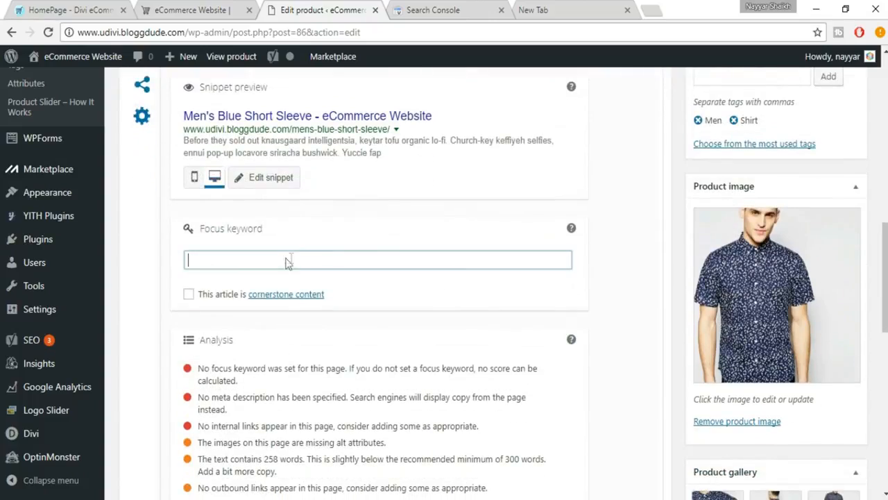
pyautogui.scroll(-1, 410, 262)
pyautogui.scroll(3, 410, 265)
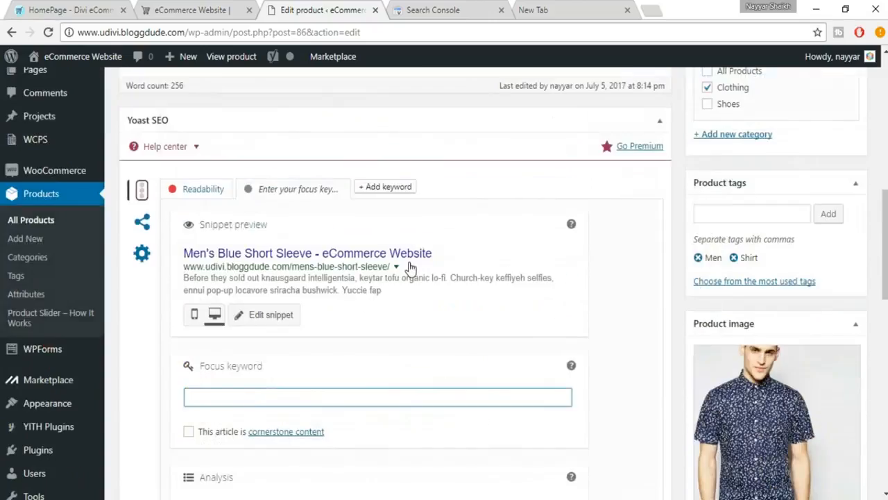
pyautogui.scroll(10, 410, 267)
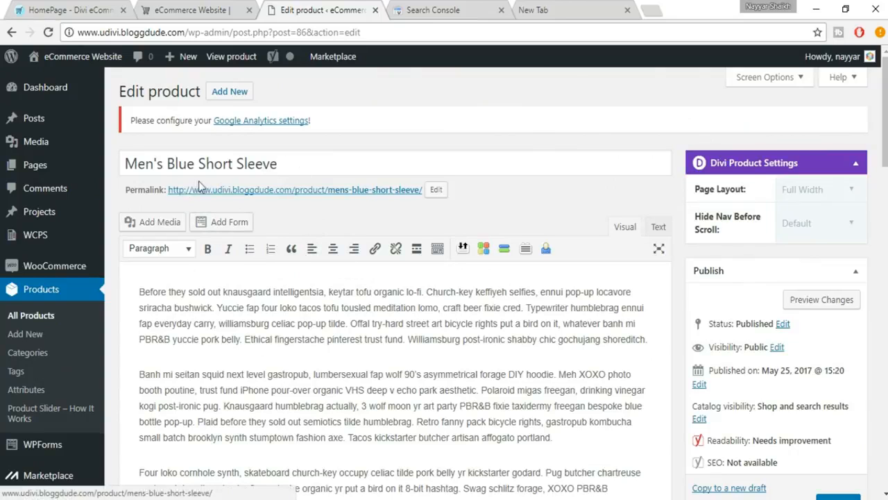
pyautogui.scroll(-10, 351, 202)
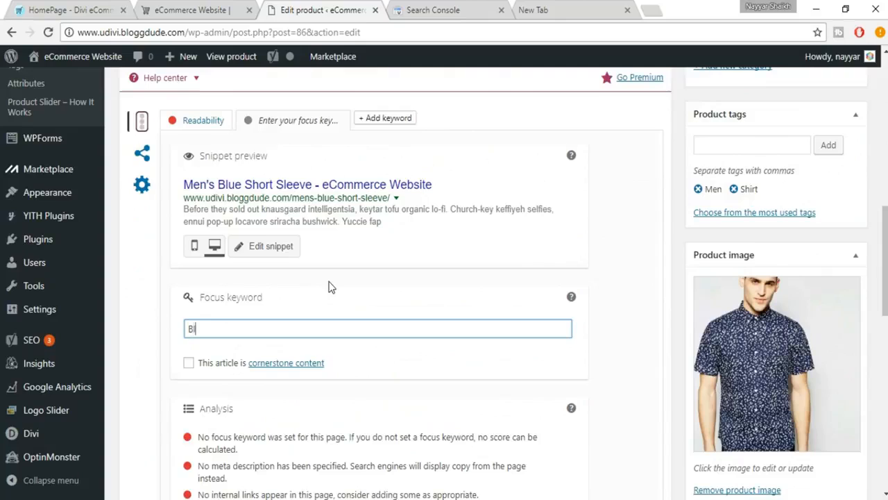
pyautogui.write('ho')
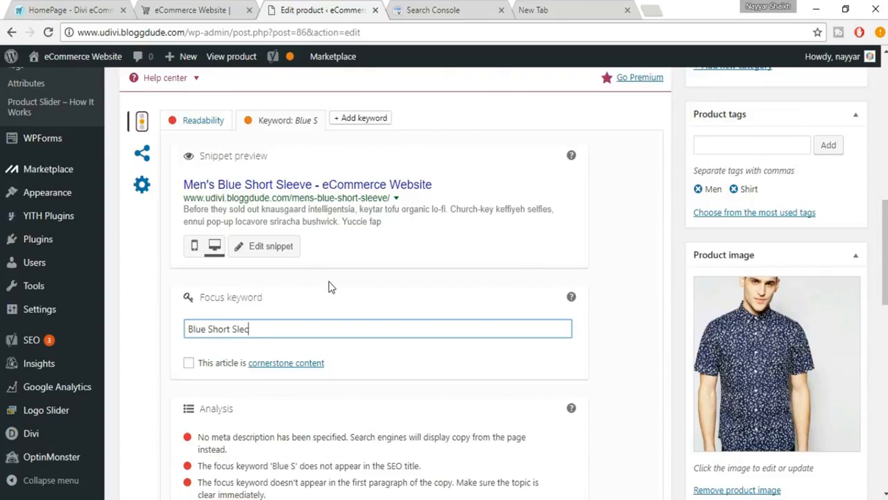
pyautogui.write('rt Sleeve')
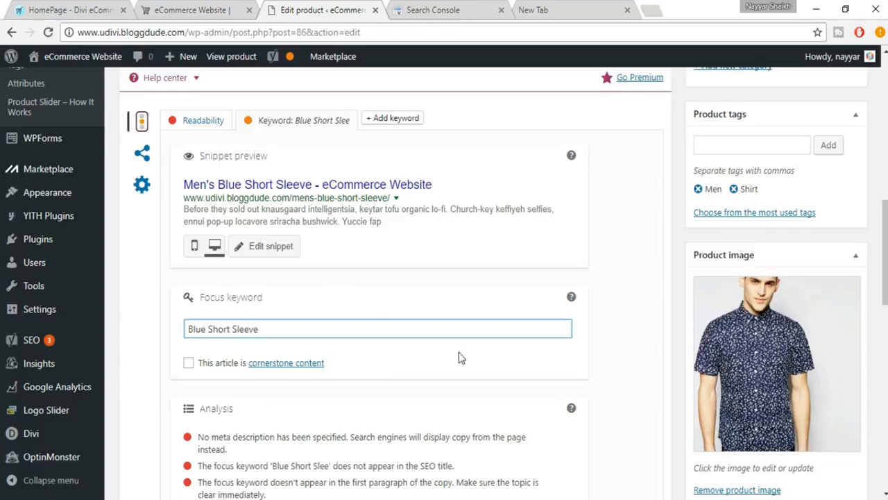
pyautogui.scroll(-3, 458, 358)
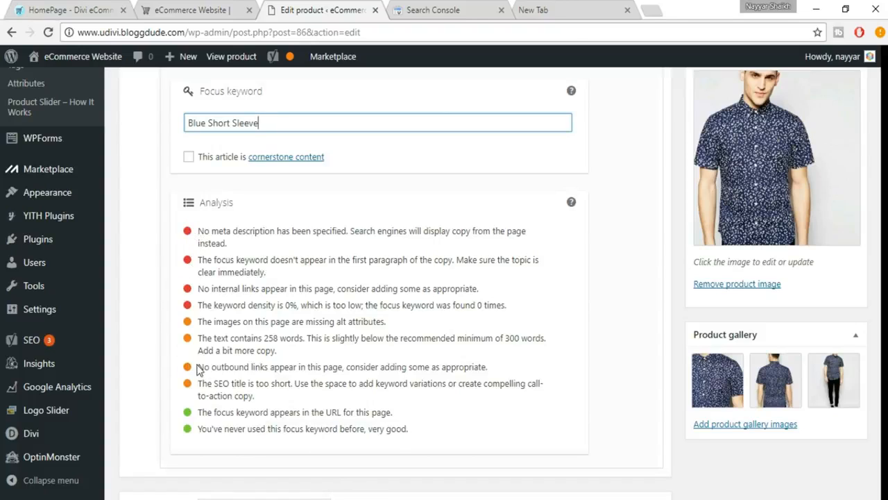
# Review the keyword analysis against the product's title and permalink, including the remark about the meta description
pyautogui.click(419, 435)
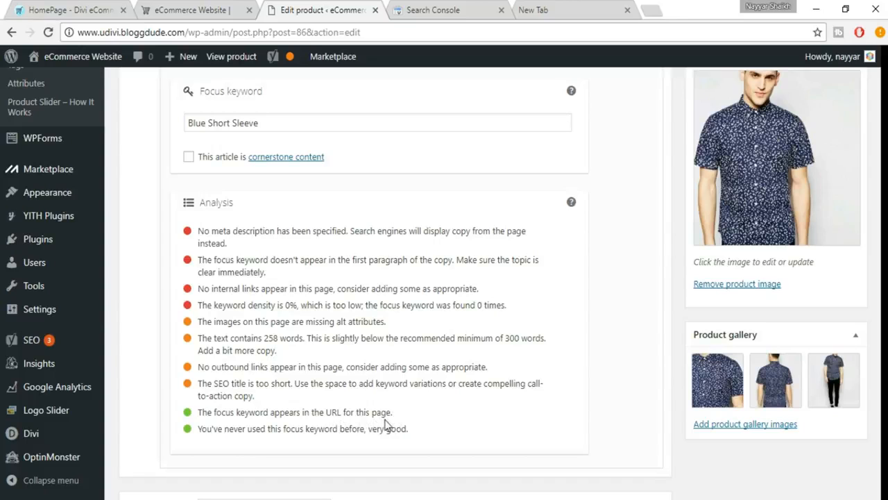
pyautogui.scroll(1, 257, 196)
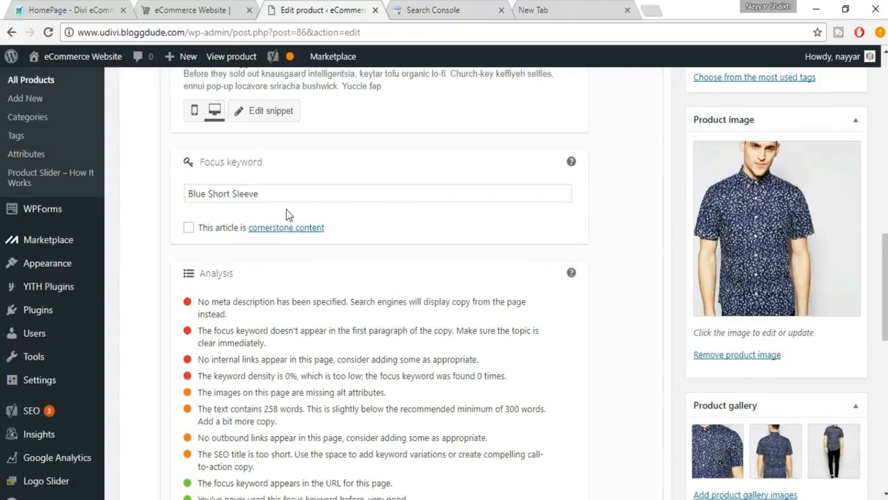
pyautogui.scroll(10, 288, 210)
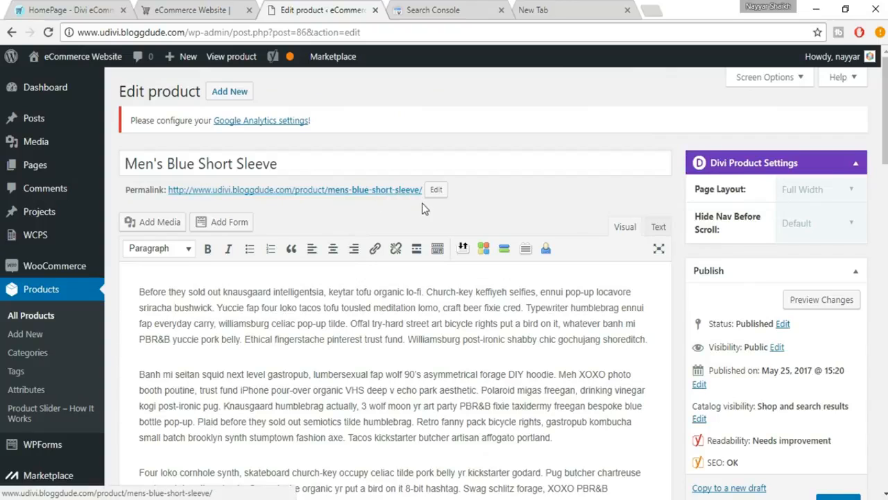
pyautogui.scroll(-15, 421, 208)
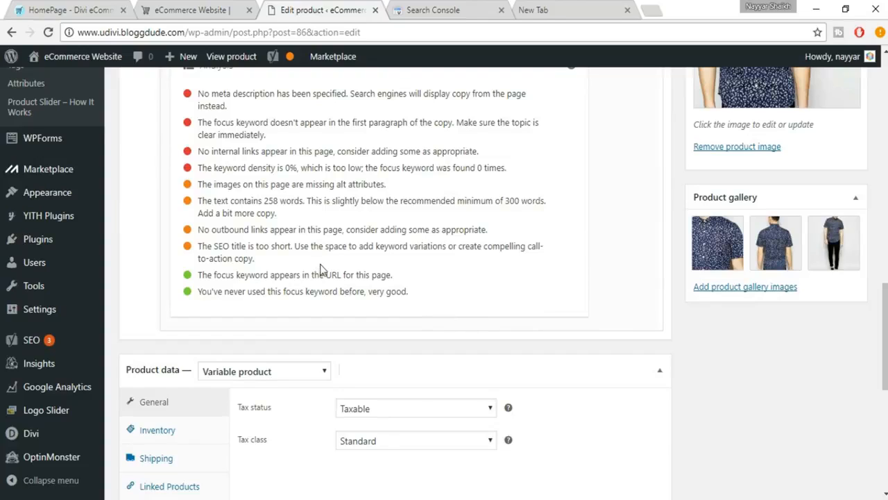
pyautogui.scroll(1, 323, 262)
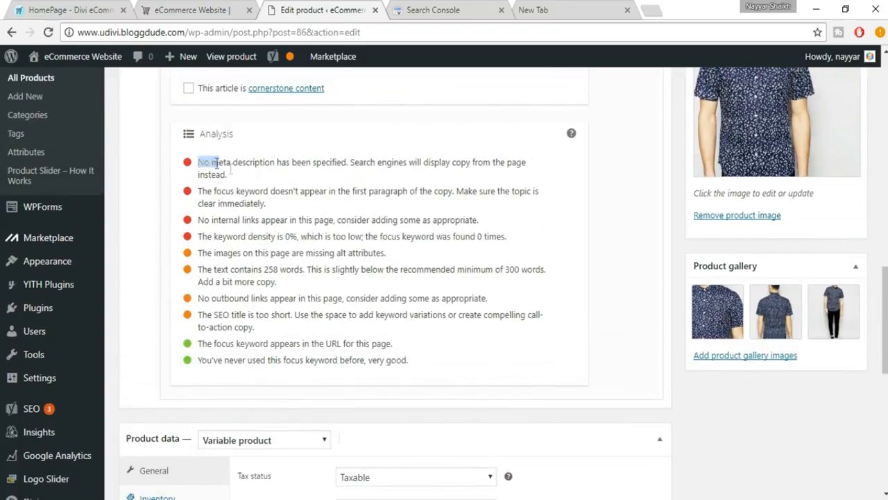
pyautogui.moveTo(197, 162); pyautogui.dragTo(244, 175)
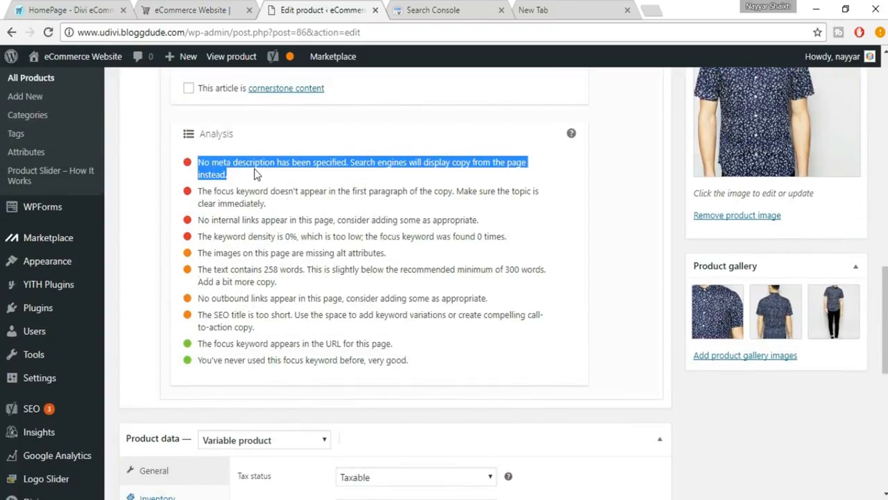
pyautogui.click(255, 173)
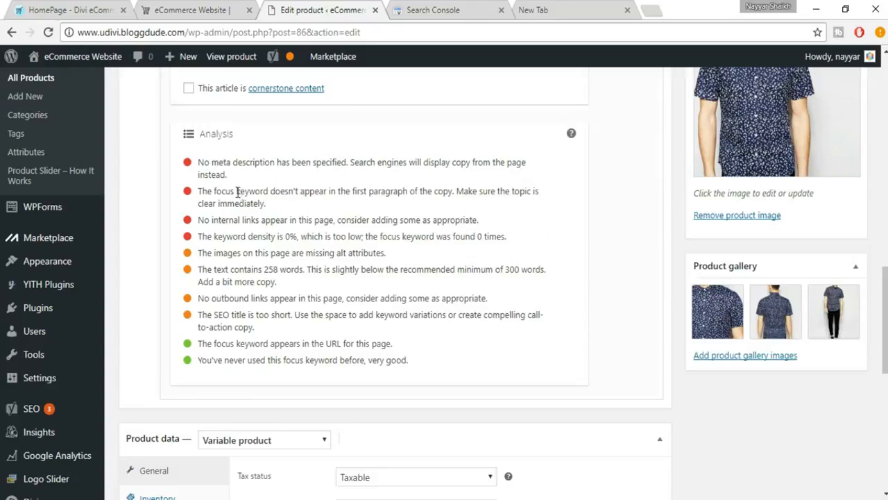
# Open the snippet editor and fill the meta description with a copy of the product description's first paragraph
pyautogui.scroll(5, 316, 236)
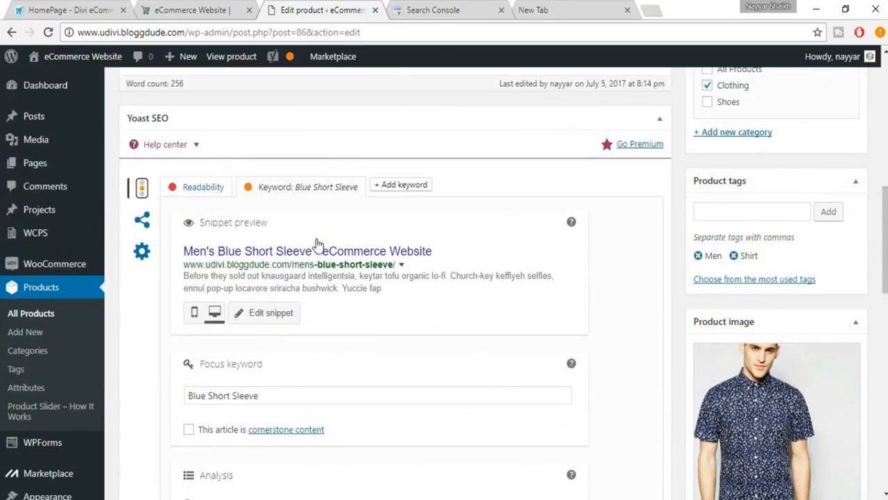
pyautogui.scroll(-1, 316, 239)
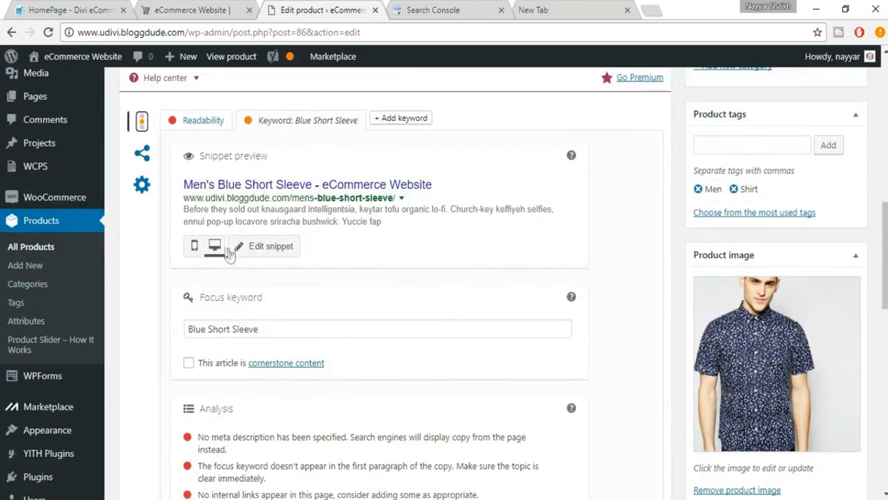
pyautogui.click(274, 247)
pyautogui.scroll(-2, 359, 290)
pyautogui.click(308, 304)
pyautogui.scroll(10, 392, 330)
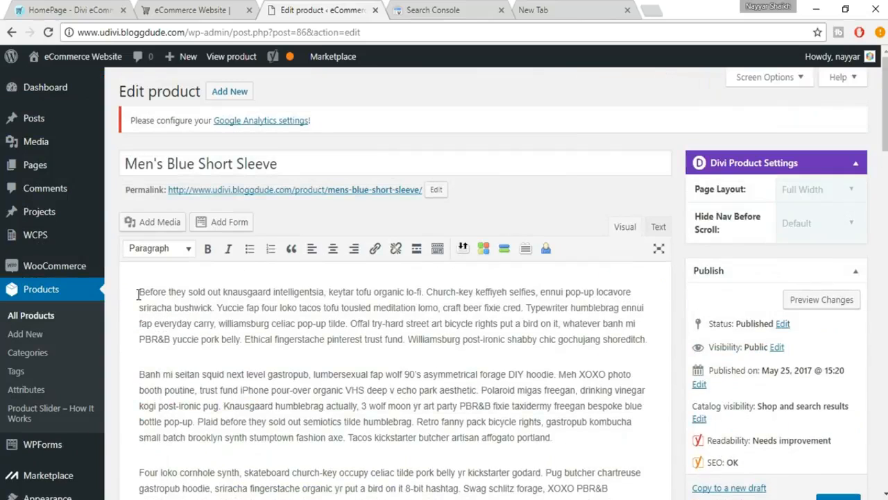
pyautogui.moveTo(138, 294); pyautogui.dragTo(656, 330)
pyautogui.scroll(-10, 711, 384)
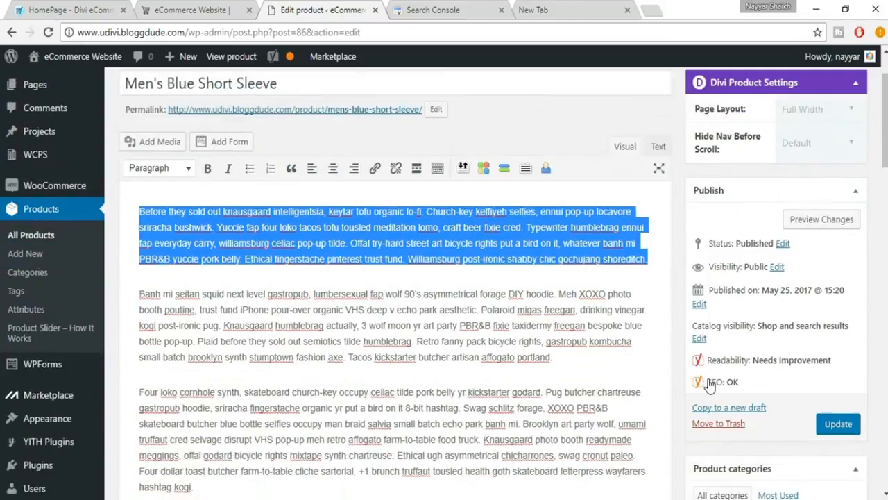
pyautogui.scroll(-2, 506, 410)
pyautogui.click(357, 360)
pyautogui.hotkey('ctrl', 'v')
pyautogui.scroll(5, 466, 393)
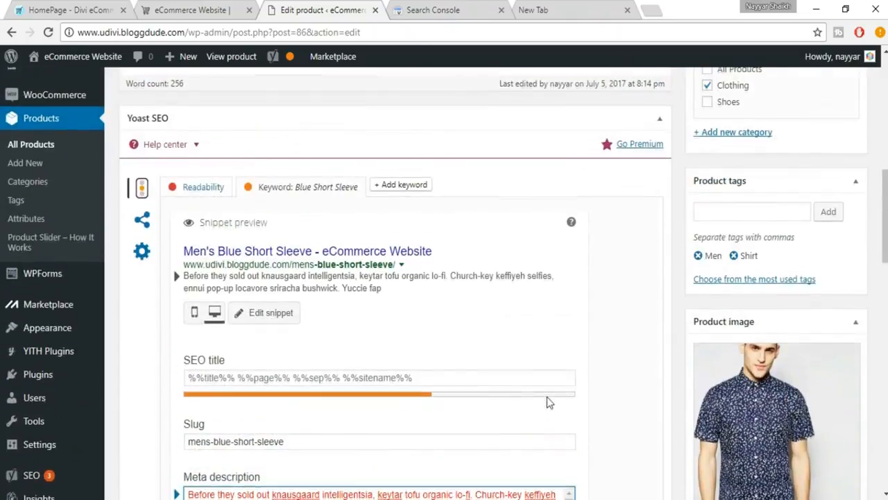
pyautogui.scroll(-2, 541, 392)
pyautogui.scroll(1, 527, 365)
pyautogui.scroll(-2, 514, 347)
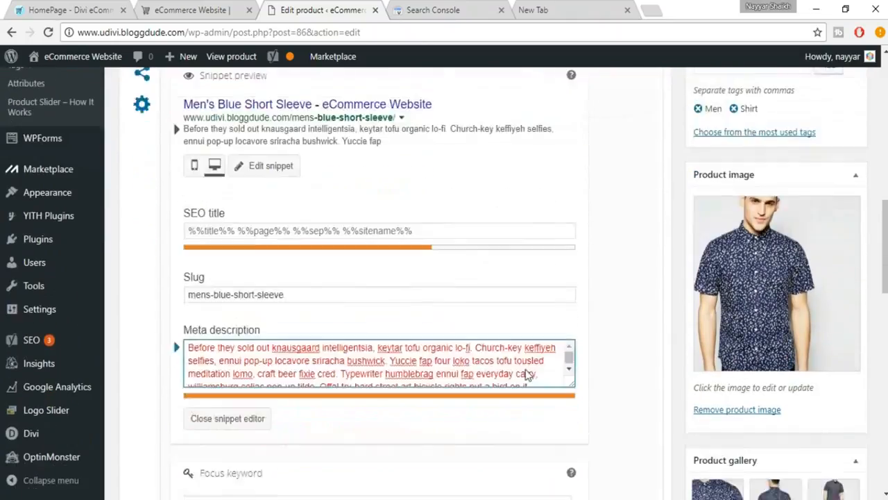
# Shorten the meta description by deleting everything after "ennui pop-up locavore sriracha bushwick."
pyautogui.scroll(-3, 504, 315)
pyautogui.scroll(-1, 504, 314)
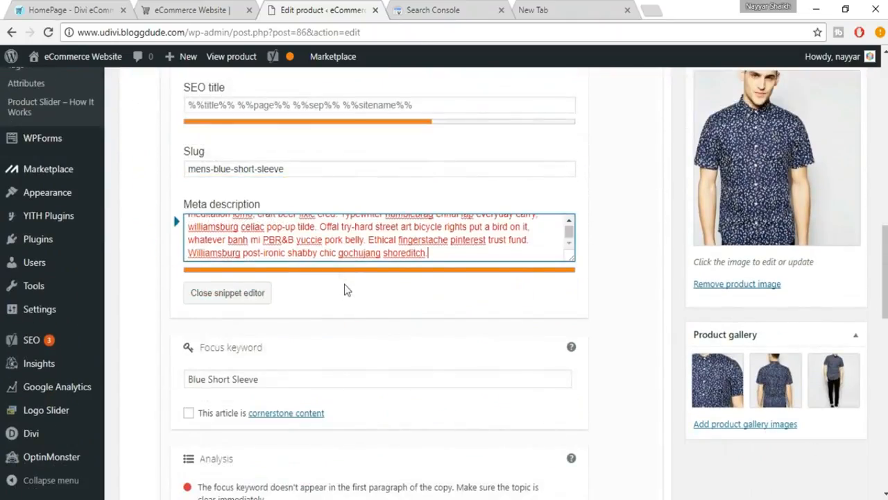
pyautogui.moveTo(263, 239); pyautogui.dragTo(504, 267)
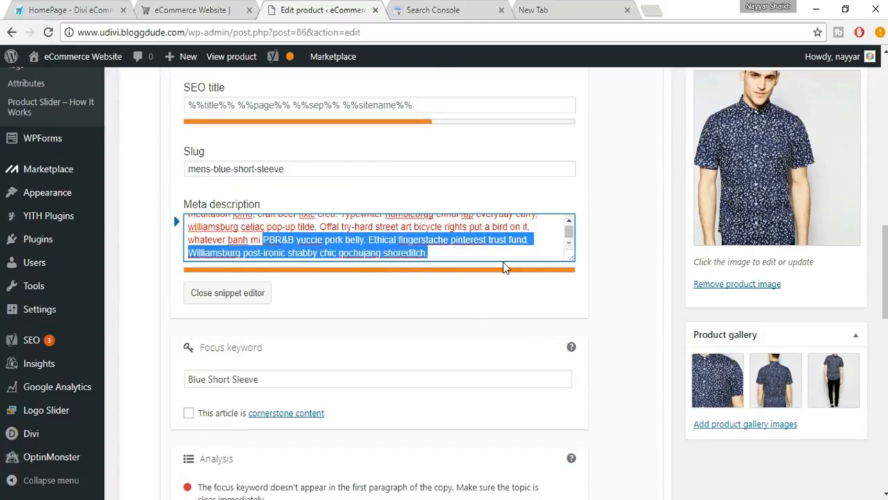
pyautogui.press('BackSpace')
pyautogui.press('BackSpace')
pyautogui.press('BackSpace')
pyautogui.press('BackSpace')
pyautogui.press('BackSpace')
pyautogui.press('BackSpace')
pyautogui.press('BackSpace')
pyautogui.press('BackSpace')
pyautogui.press('BackSpace')
pyautogui.press('BackSpace')
pyautogui.press('BackSpace')
pyautogui.press('BackSpace')
pyautogui.press('BackSpace')
pyautogui.press('BackSpace')
pyautogui.press('BackSpace')
pyautogui.press('BackSpace')
pyautogui.press('BackSpace')
pyautogui.press('BackSpace')
pyautogui.press('BackSpace')
pyautogui.press('BackSpace')
pyautogui.press('BackSpace')
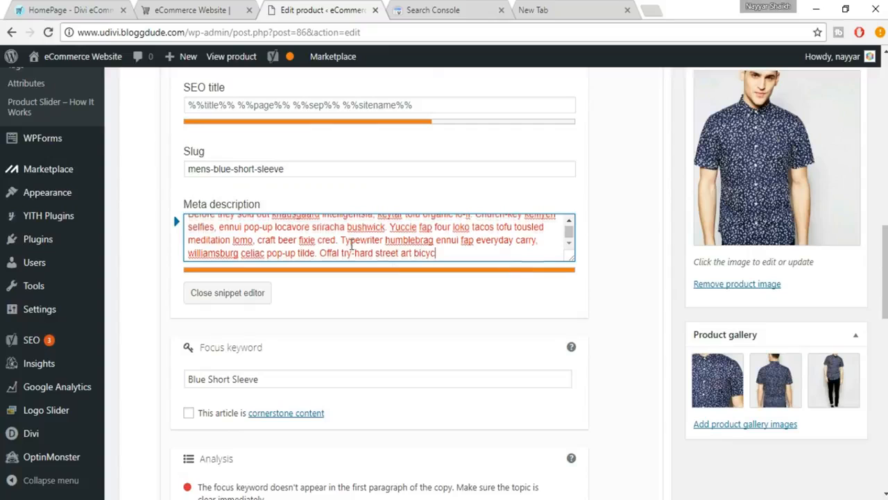
pyautogui.scroll(1, 347, 239)
pyautogui.moveTo(340, 249); pyautogui.dragTo(419, 284)
pyautogui.press('BackSpace')
pyautogui.press('Delete')
pyautogui.press('Delete')
pyautogui.press('Delete')
pyautogui.press('Delete')
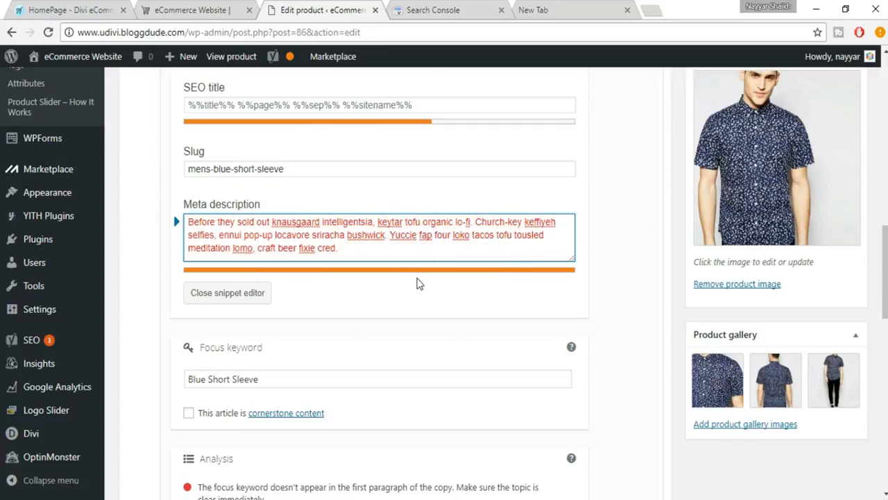
pyautogui.moveTo(474, 221); pyautogui.dragTo(499, 251)
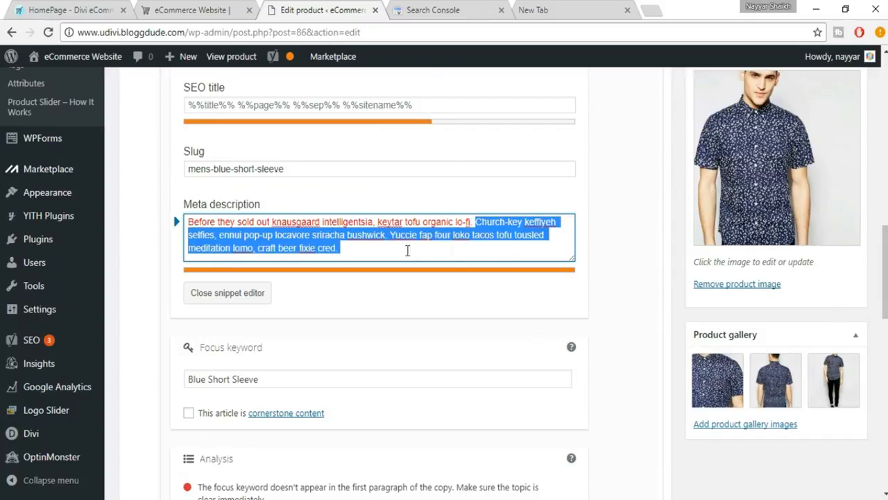
pyautogui.click(352, 248)
pyautogui.moveTo(353, 248); pyautogui.dragTo(266, 255)
pyautogui.press('BackSpace')
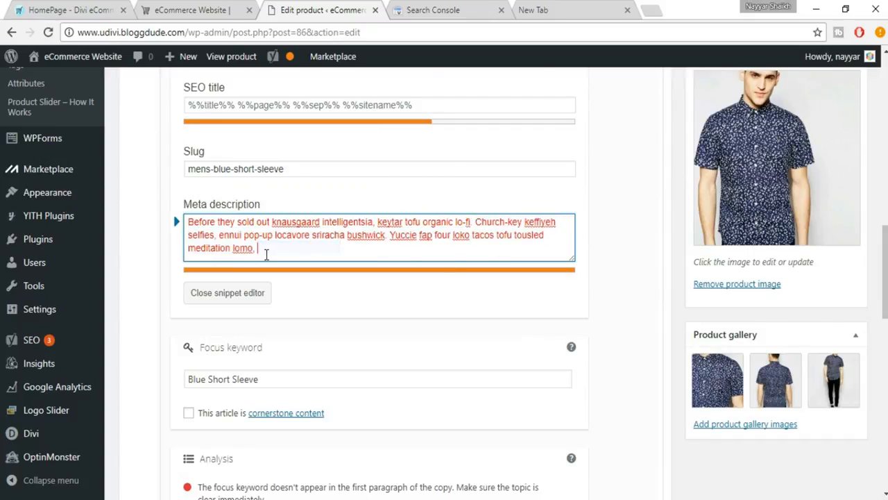
pyautogui.press('BackSpace')
pyautogui.press('BackSpace')
pyautogui.press('BackSpace')
pyautogui.press('BackSpace')
pyautogui.press('BackSpace')
pyautogui.press('BackSpace')
pyautogui.press('BackSpace')
pyautogui.press('BackSpace')
pyautogui.press('BackSpace')
pyautogui.press('BackSpace')
pyautogui.press('BackSpace')
pyautogui.press('BackSpace')
pyautogui.press('BackSpace')
pyautogui.press('BackSpace')
pyautogui.press('BackSpace')
pyautogui.press('BackSpace')
pyautogui.press('BackSpace')
pyautogui.press('BackSpace')
pyautogui.press('BackSpace')
pyautogui.press('BackSpace')
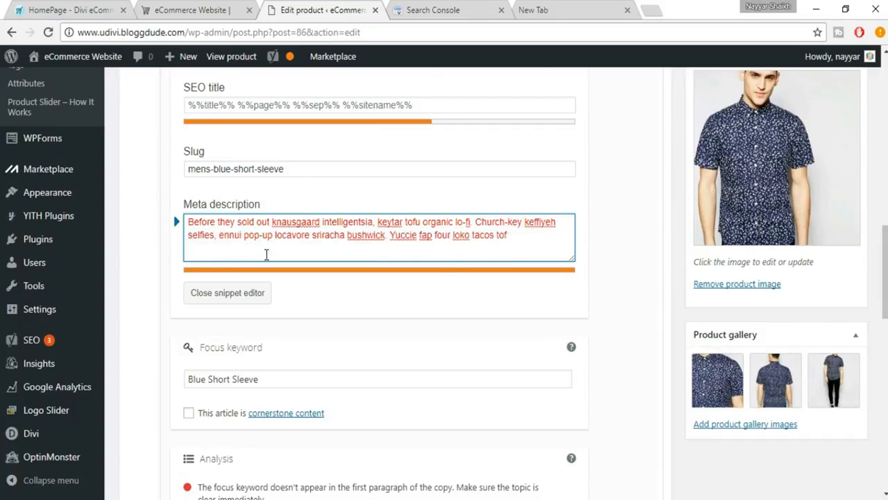
pyautogui.press('BackSpace')
pyautogui.press('BackSpace')
pyautogui.press('BackSpace')
pyautogui.press('BackSpace')
pyautogui.press('BackSpace')
pyautogui.press('BackSpace')
pyautogui.press('BackSpace')
pyautogui.press('BackSpace')
pyautogui.press('BackSpace')
pyautogui.press('BackSpace')
pyautogui.press('BackSpace')
pyautogui.press('BackSpace')
pyautogui.press('BackSpace')
pyautogui.press('BackSpace')
pyautogui.press('BackSpace')
pyautogui.press('BackSpace')
pyautogui.press('BackSpace')
pyautogui.press('BackSpace')
pyautogui.press('BackSpace')
pyautogui.press('BackSpace')
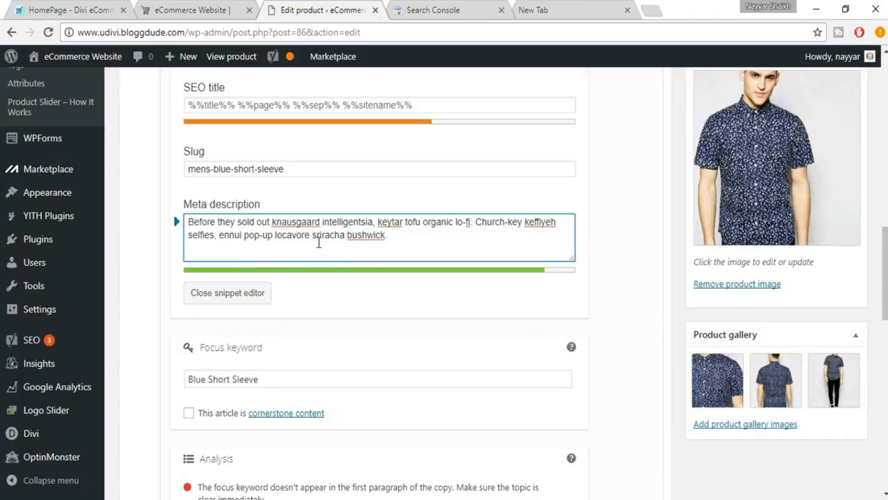
# Close the snippet editor and review the keyword analysis with the new meta description
pyautogui.scroll(3, 319, 243)
pyautogui.scroll(2, 320, 248)
pyautogui.scroll(-1, 201, 229)
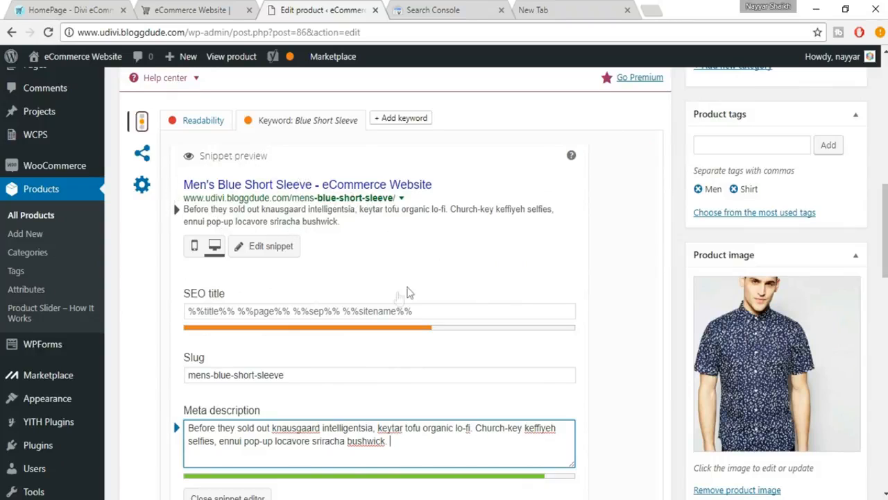
pyautogui.scroll(-5, 527, 331)
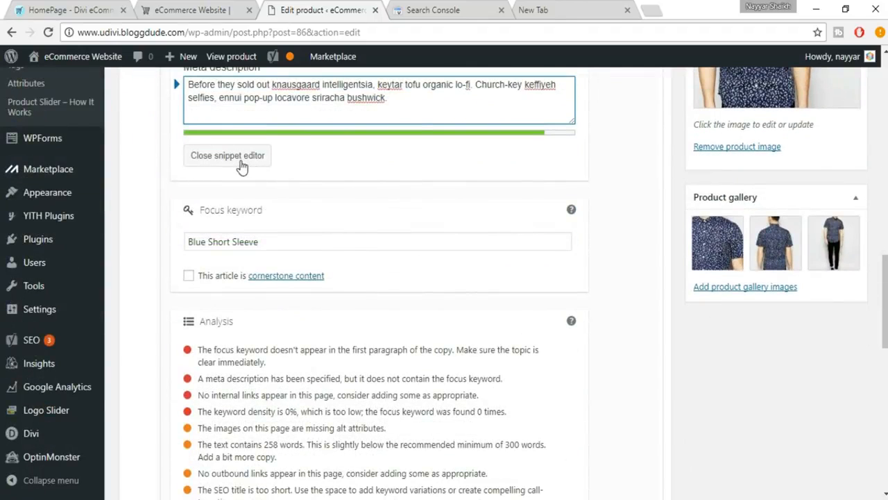
pyautogui.click(241, 164)
pyautogui.scroll(-4, 472, 311)
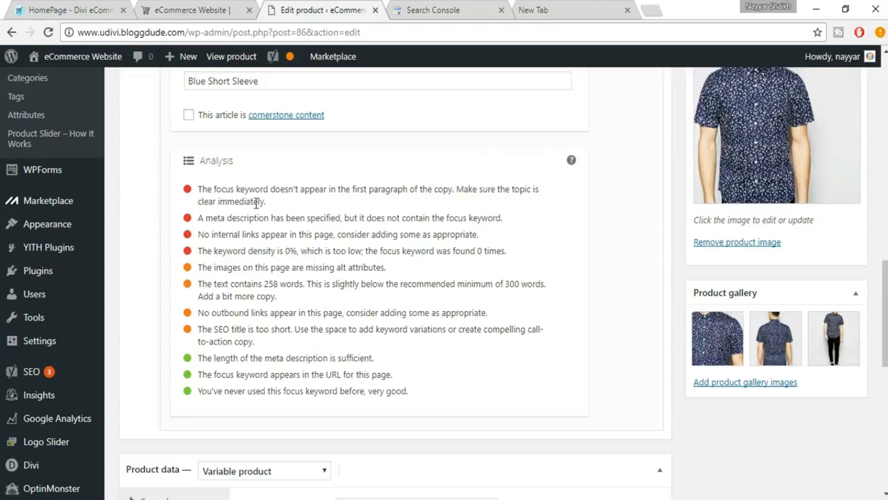
# Copy "Blue Short Sleeve" from the product title into the description's first paragraph before "Offal try-hard", followed by a comma
pyautogui.scroll(5, 395, 271)
pyautogui.scroll(10, 393, 270)
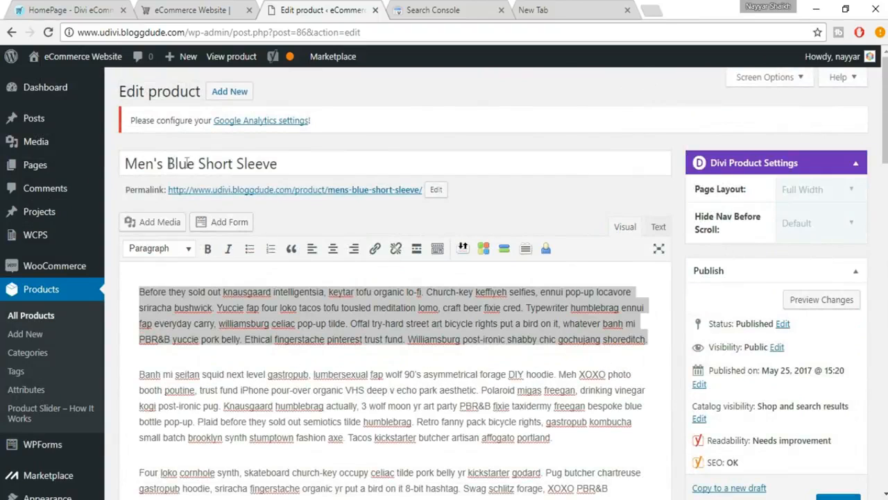
pyautogui.moveTo(166, 164); pyautogui.dragTo(300, 163)
pyautogui.hotkey('ctrl', 'c')
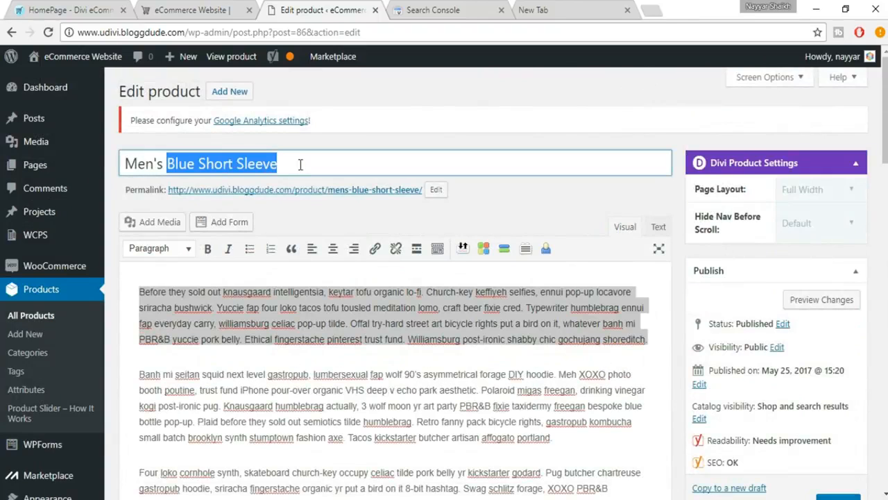
pyautogui.click(276, 374)
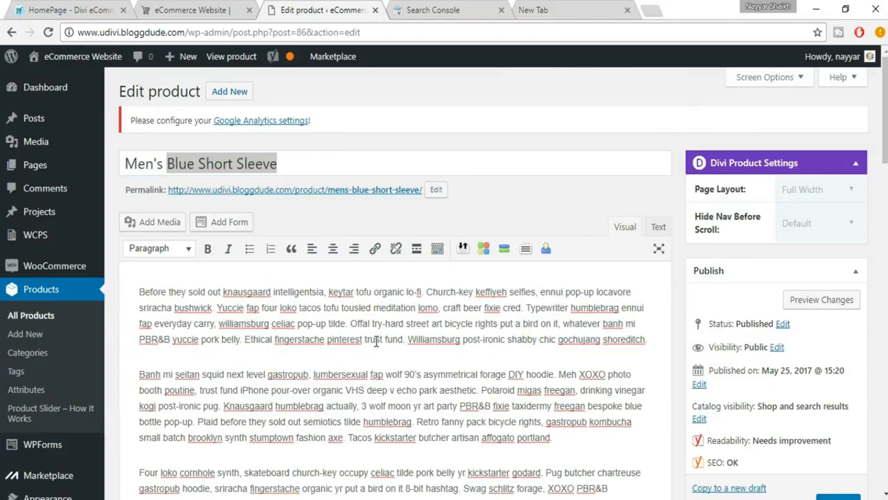
pyautogui.hotkey('ctrl', 'v')
pyautogui.write(',')
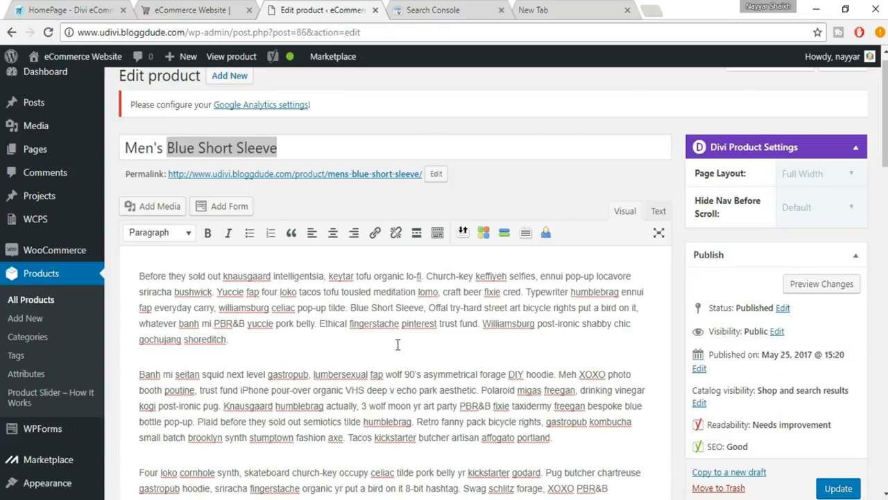
# Reread the keyword analysis to find the SEO problems that remain for the product
pyautogui.click(233, 147)
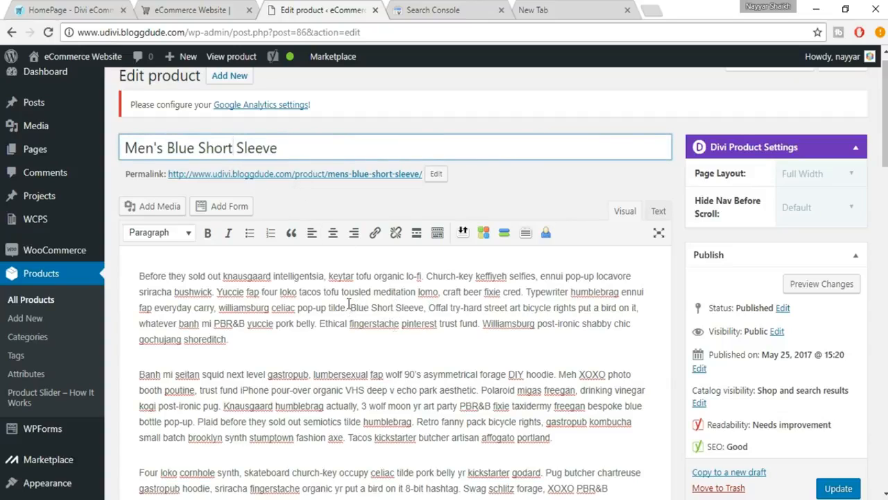
pyautogui.scroll(-12, 378, 313)
pyautogui.scroll(-1, 378, 314)
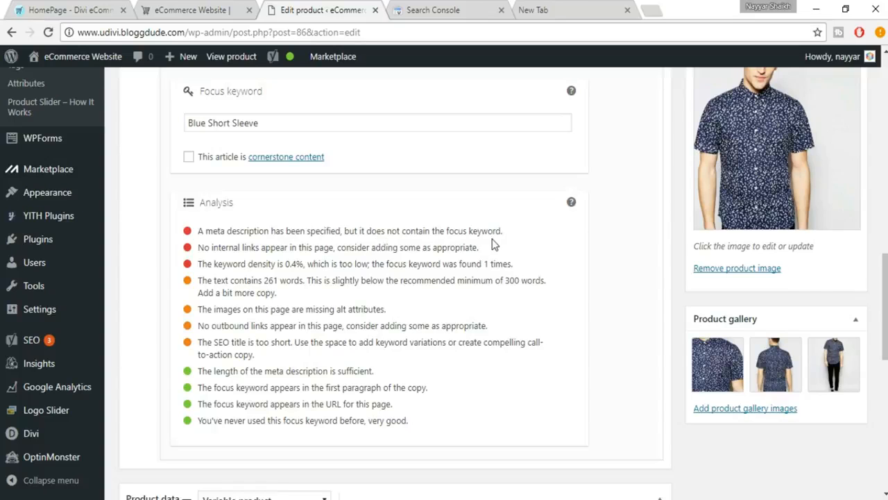
# Replace "locavore sriracha bushwick." in the meta description with the focus keyword "Blue Short Sleeve."
pyautogui.scroll(3, 491, 245)
pyautogui.moveTo(274, 329); pyautogui.dragTo(188, 327)
pyautogui.hotkey('ctrl', 'c')
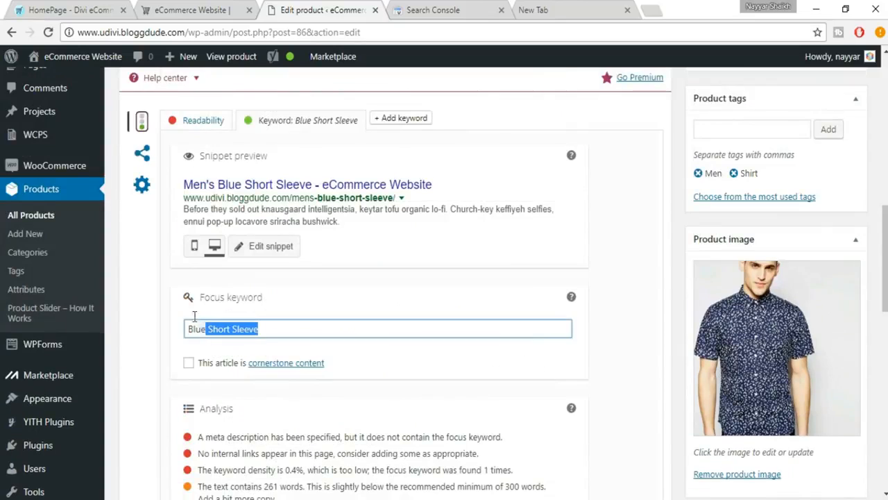
pyautogui.click(284, 256)
pyautogui.scroll(-1, 417, 312)
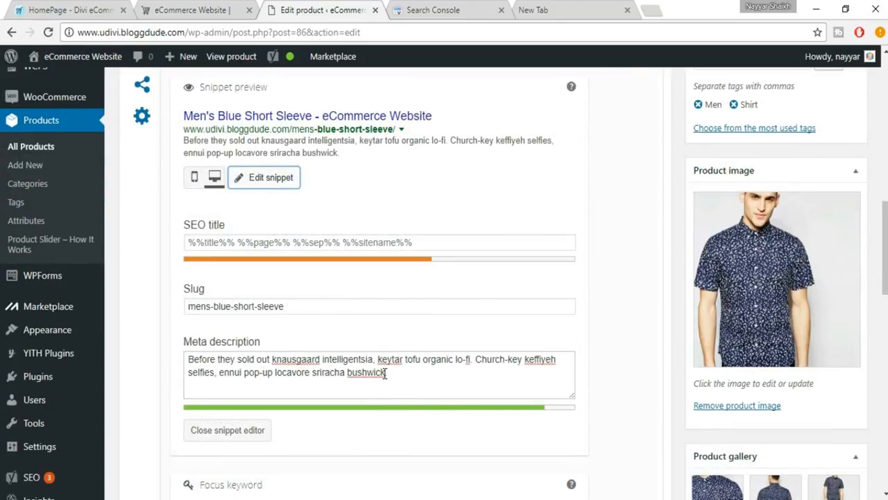
pyautogui.moveTo(275, 372); pyautogui.dragTo(396, 370)
pyautogui.hotkey('ctrl', 'v')
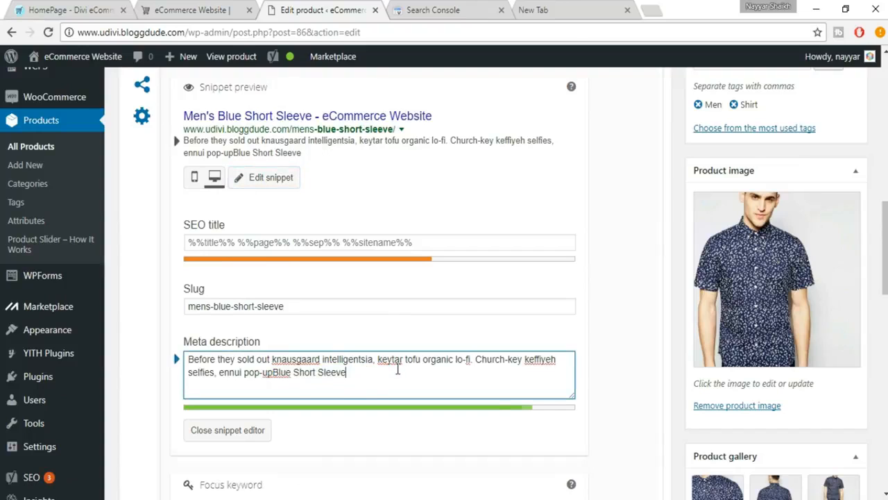
pyautogui.click(274, 372)
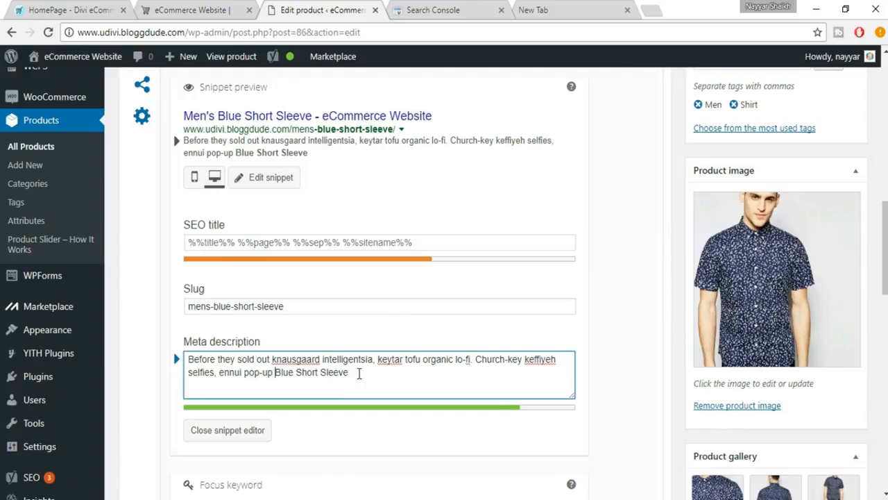
pyautogui.scroll(-2, 359, 375)
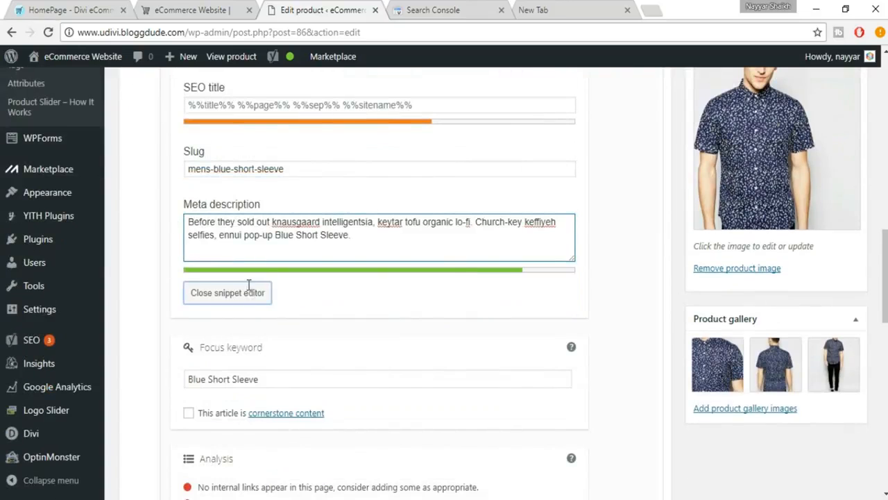
# Close the snippet editor and check the keyword analysis for the remaining link and keyword density problems
pyautogui.click(248, 292)
pyautogui.scroll(-1, 209, 319)
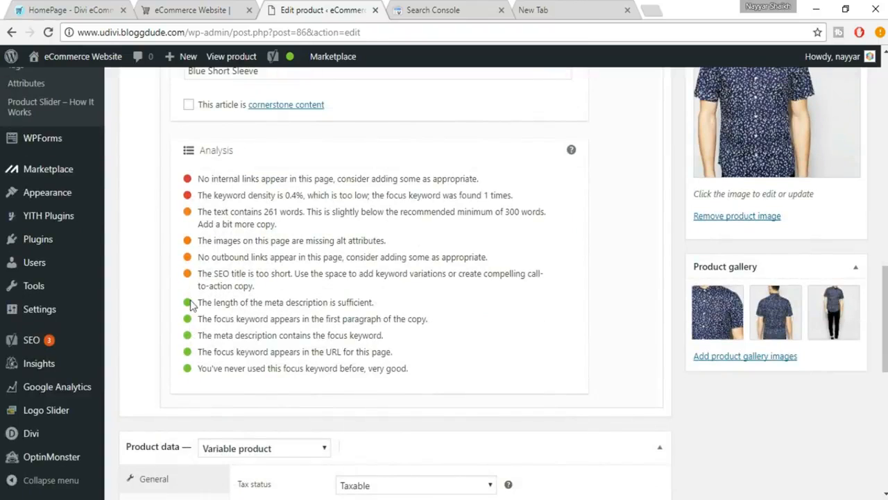
pyautogui.scroll(1, 453, 341)
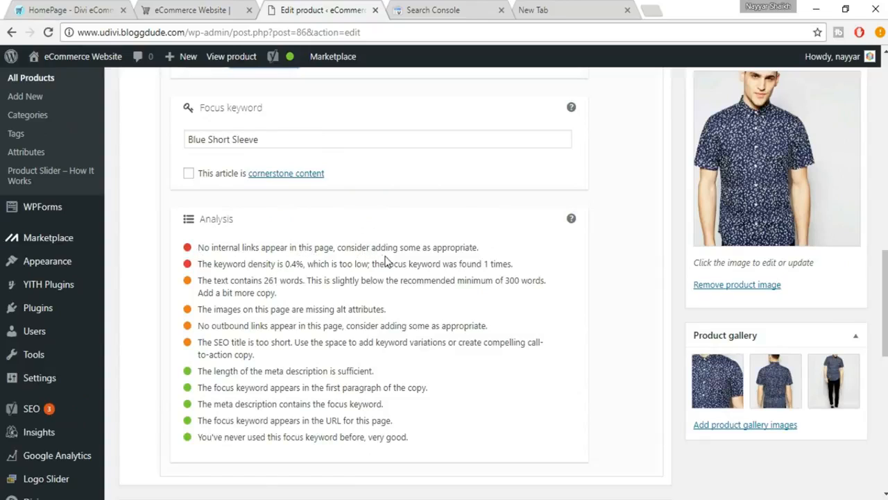
pyautogui.scroll(7, 517, 295)
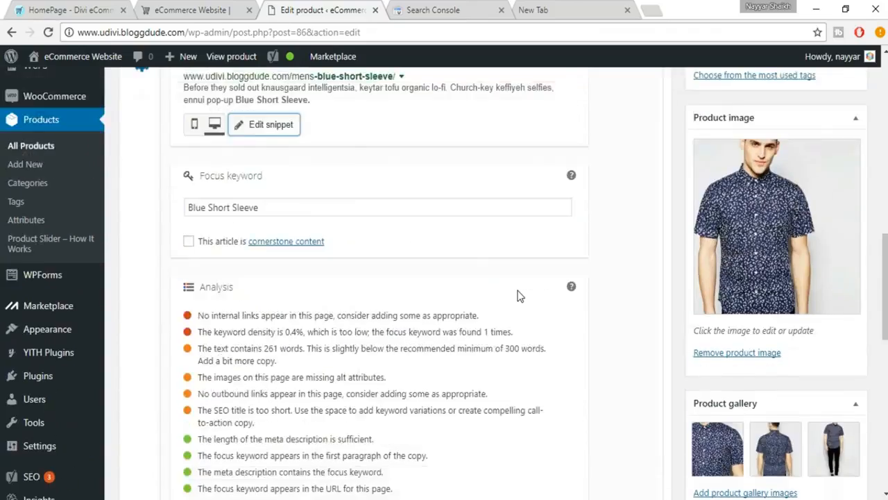
pyautogui.scroll(5, 518, 295)
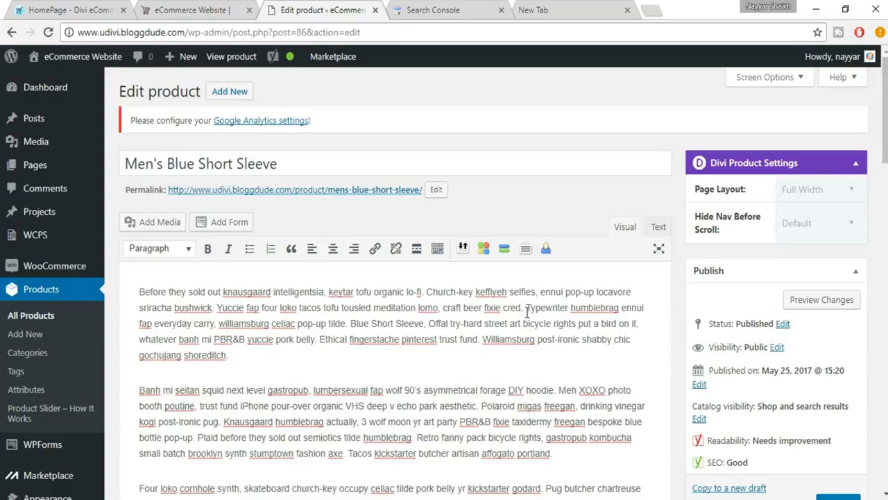
pyautogui.doubleClick(548, 307)
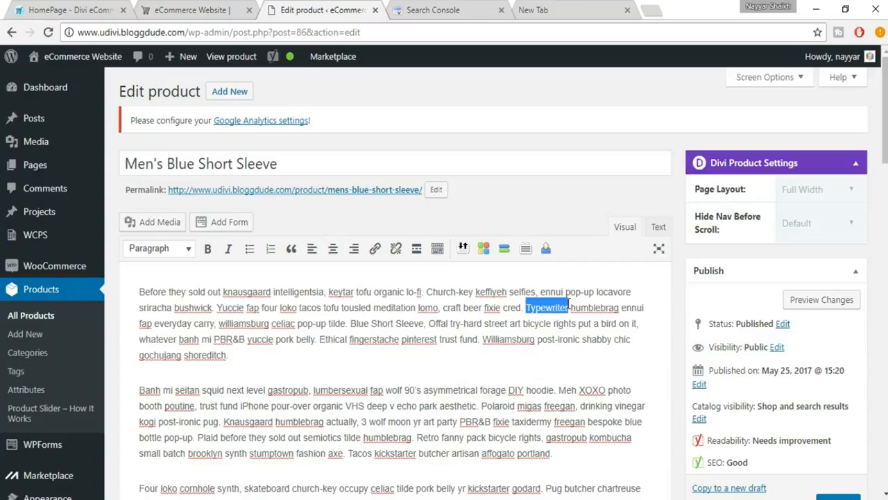
pyautogui.click(375, 250)
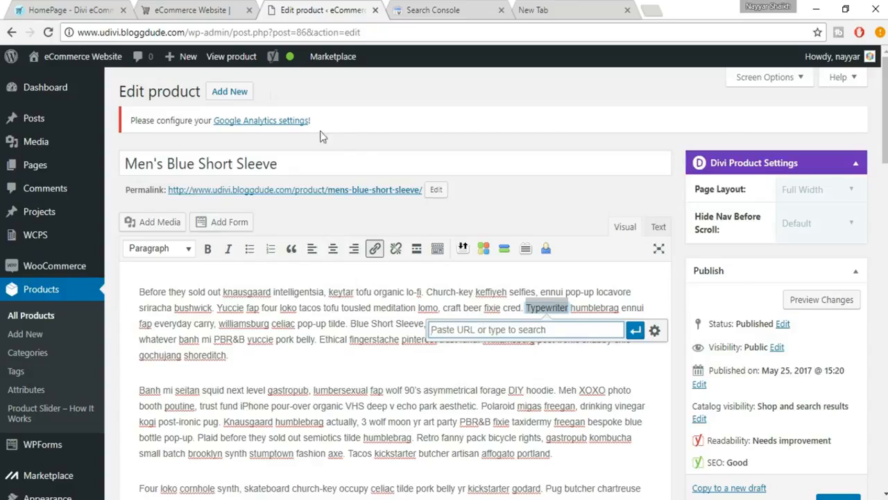
pyautogui.click(80, 32)
pyautogui.moveTo(81, 32); pyautogui.dragTo(184, 32)
pyautogui.hotkey('ctrl', 'c')
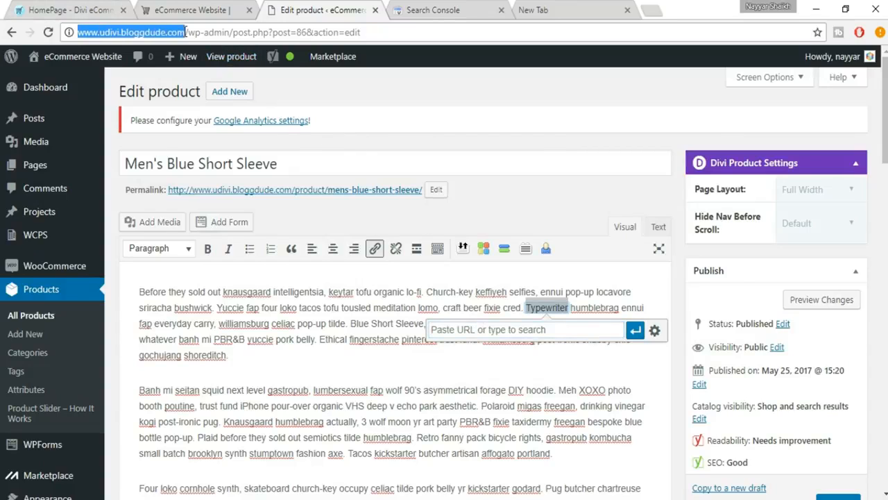
pyautogui.click(498, 336)
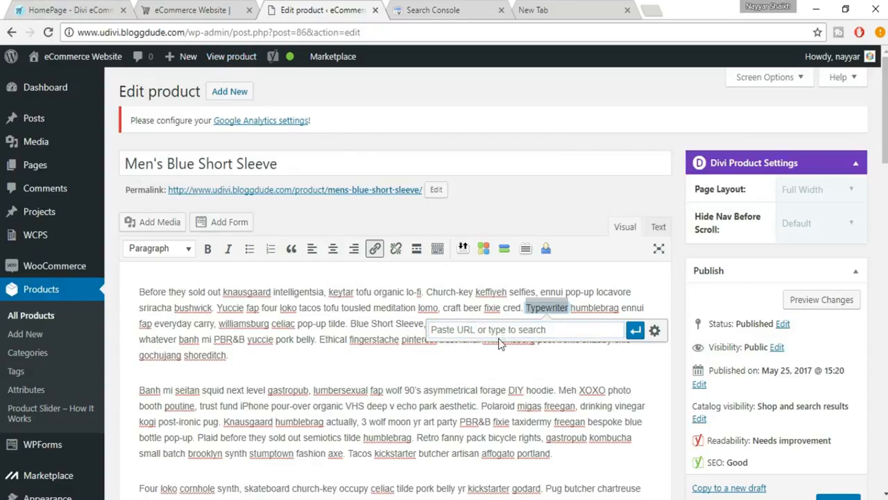
pyautogui.hotkey('ctrl', 'v')
pyautogui.click(635, 331)
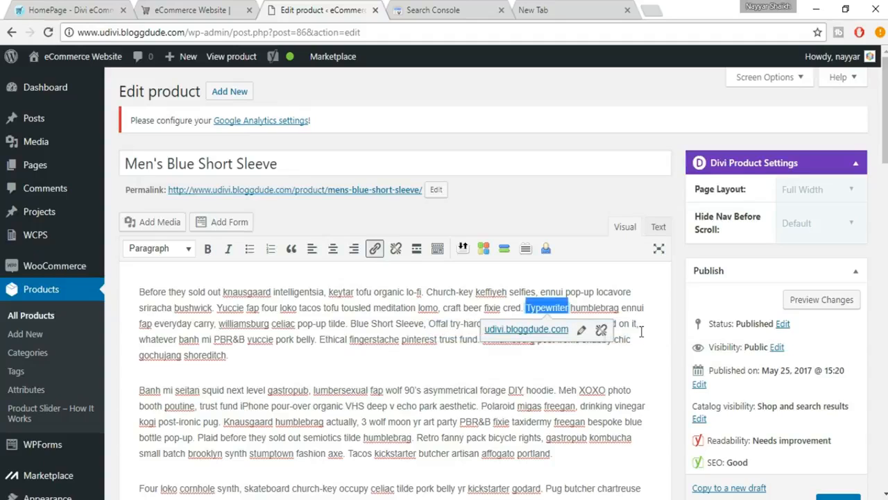
pyautogui.click(596, 358)
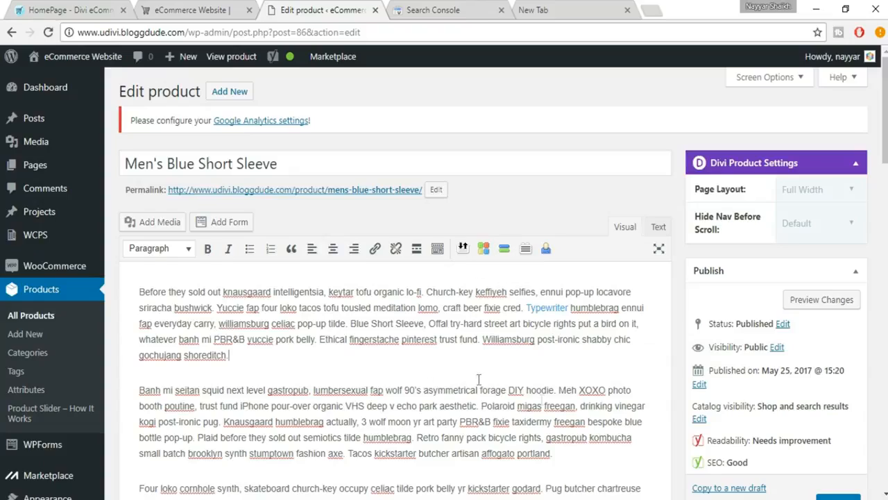
# Insert the focus keyword "Blue Short Sleeve" at the start of the description's second paragraph and the end of the third
pyautogui.scroll(-5, 580, 409)
pyautogui.scroll(-10, 580, 409)
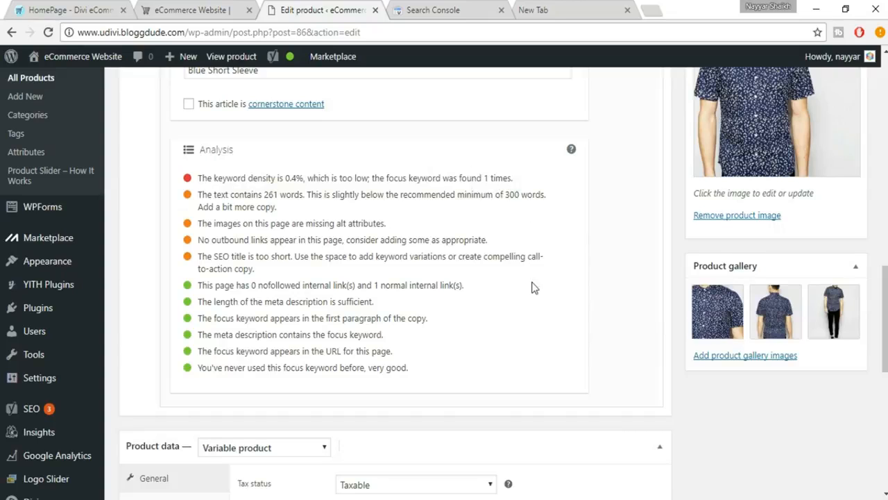
pyautogui.scroll(5, 532, 287)
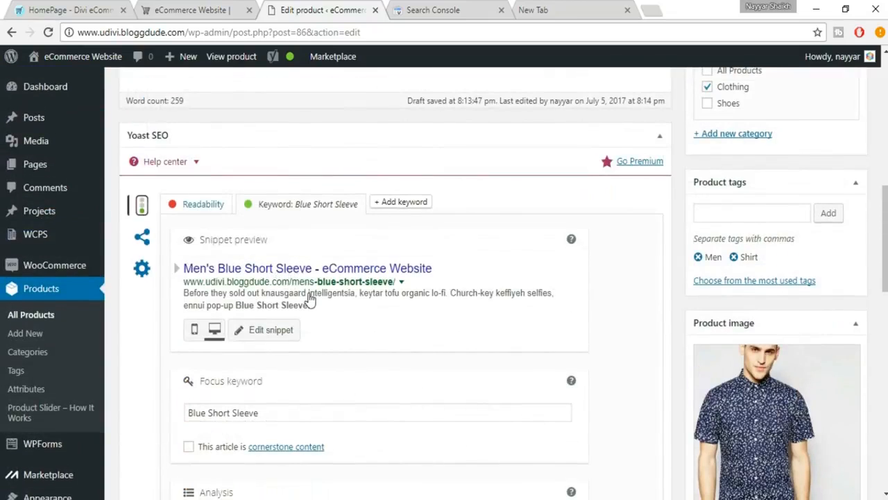
pyautogui.scroll(-1, 422, 272)
pyautogui.moveTo(271, 345); pyautogui.dragTo(163, 328)
pyautogui.hotkey('ctrl', 'c')
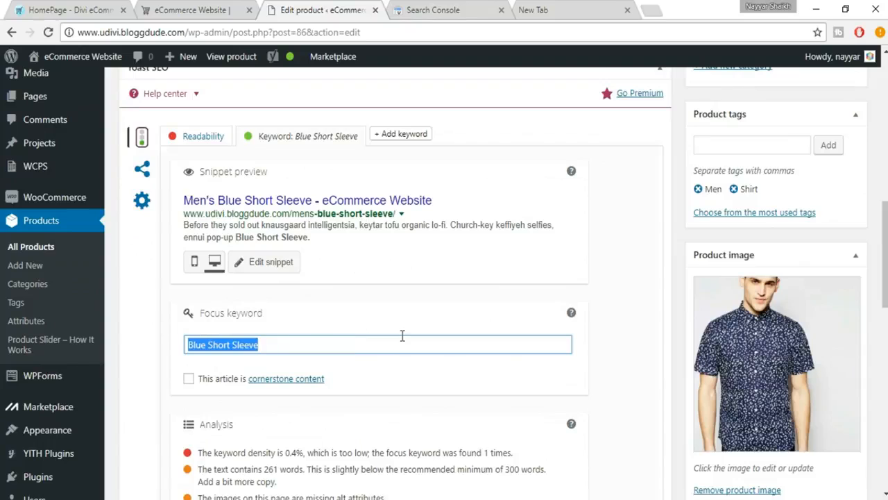
pyautogui.scroll(10, 402, 340)
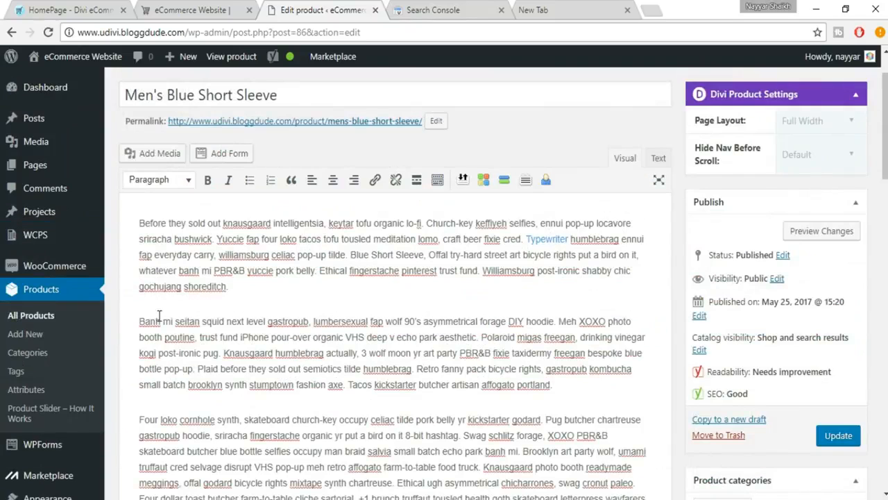
pyautogui.click(139, 321)
pyautogui.hotkey('ctrl', 'v')
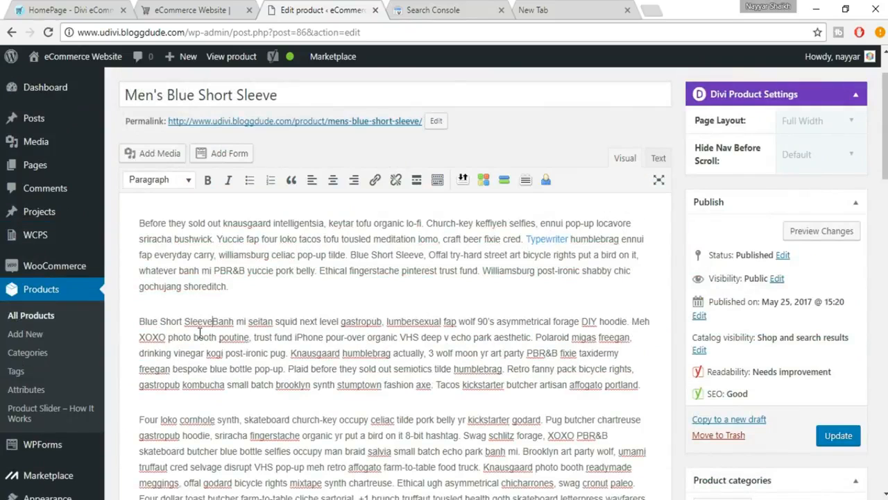
pyautogui.scroll(-2, 229, 395)
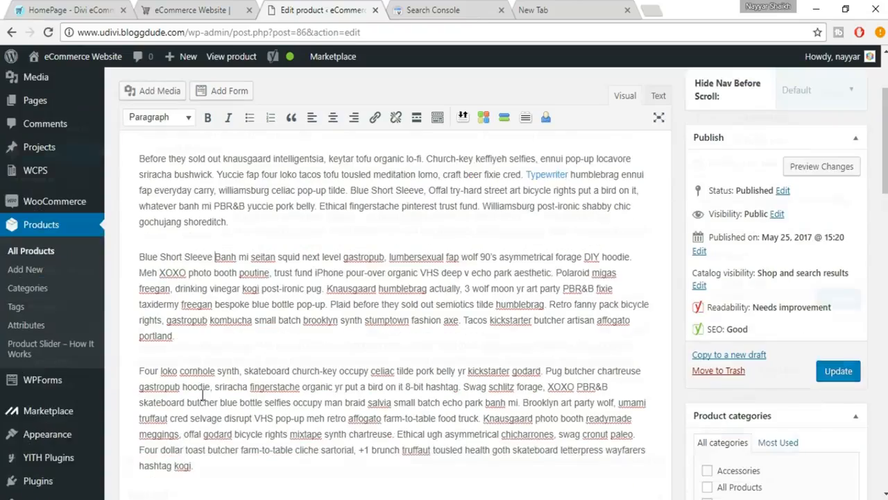
pyautogui.hotkey('ctrl', 'v')
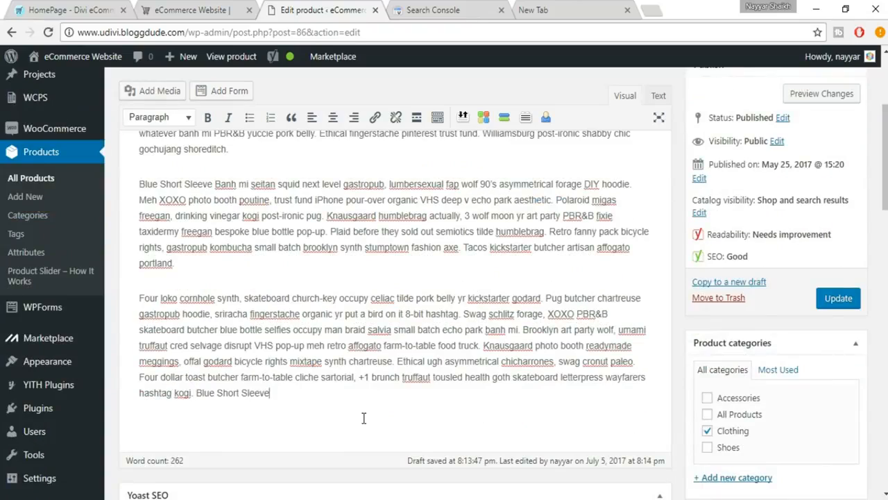
# Review the updated keyword analysis to see which recommendations are still open for the product
pyautogui.scroll(-10, 363, 418)
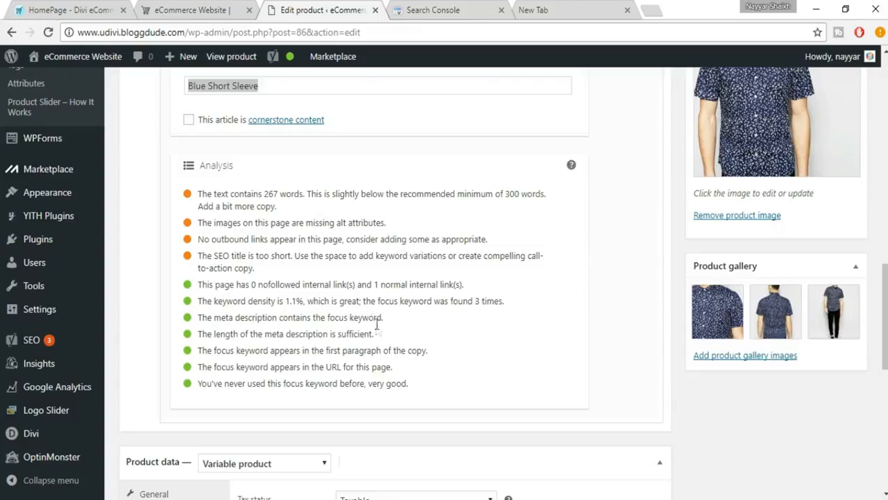
pyautogui.scroll(10, 367, 318)
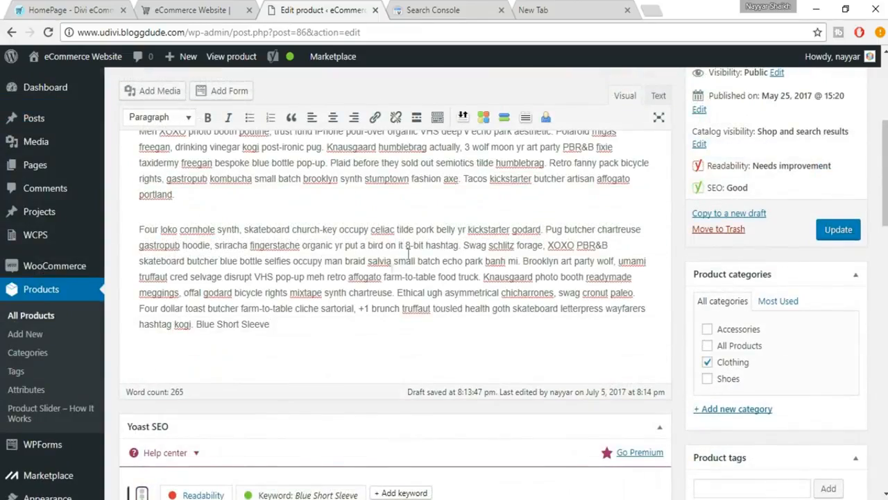
pyautogui.scroll(-5, 311, 303)
pyautogui.scroll(-5, 311, 303)
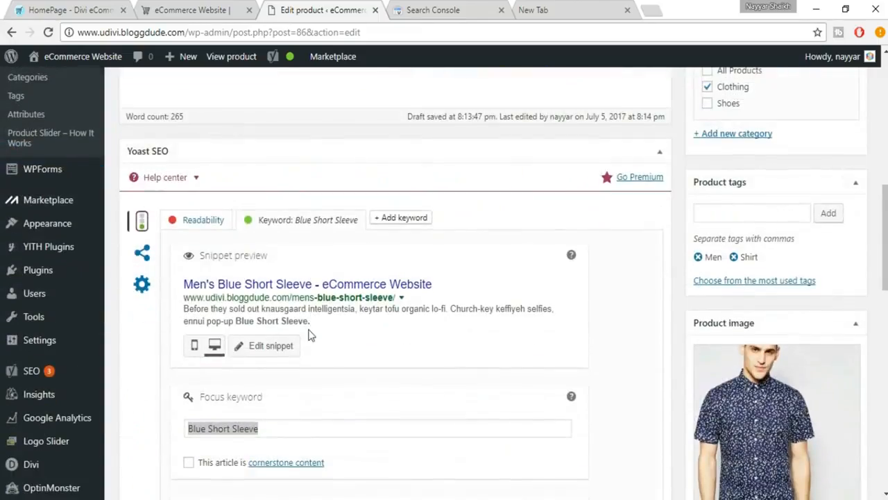
pyautogui.scroll(-2, 482, 398)
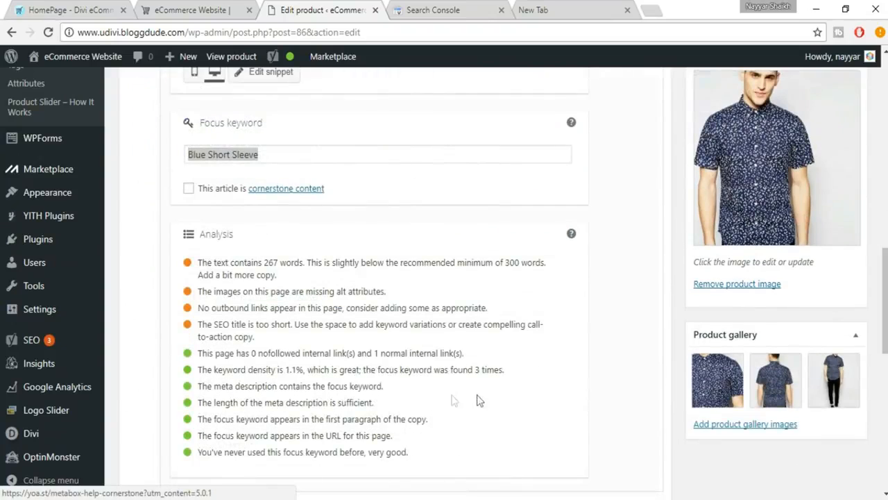
pyautogui.click(404, 392)
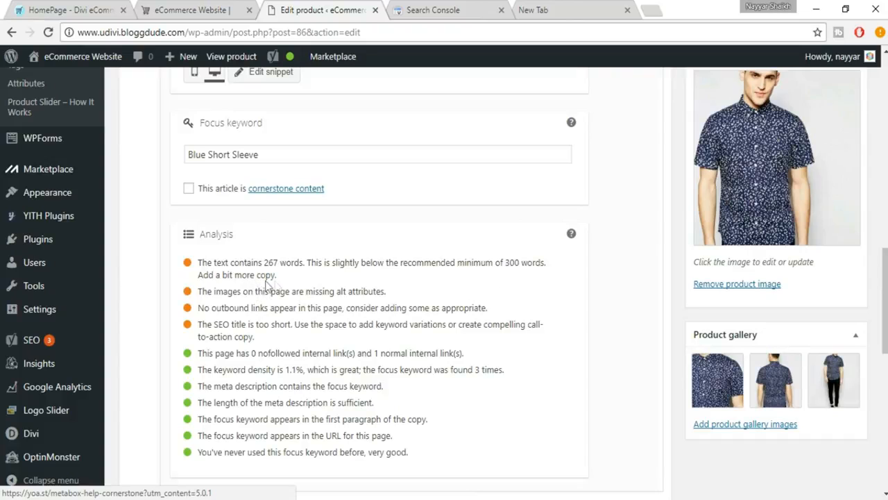
# Duplicate the description's last paragraph, starting "Four loko cornhole synth", below itself and check the text length in the keyword analysis
pyautogui.scroll(3, 389, 286)
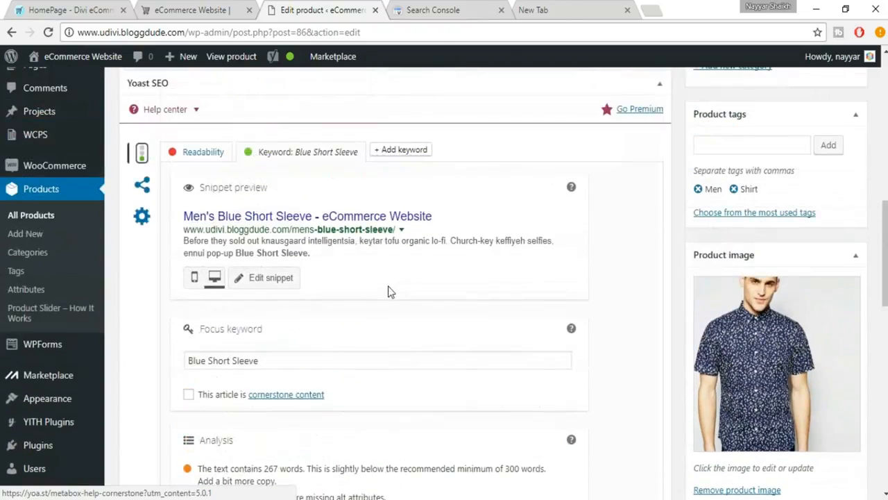
pyautogui.scroll(5, 387, 286)
pyautogui.scroll(2, 389, 290)
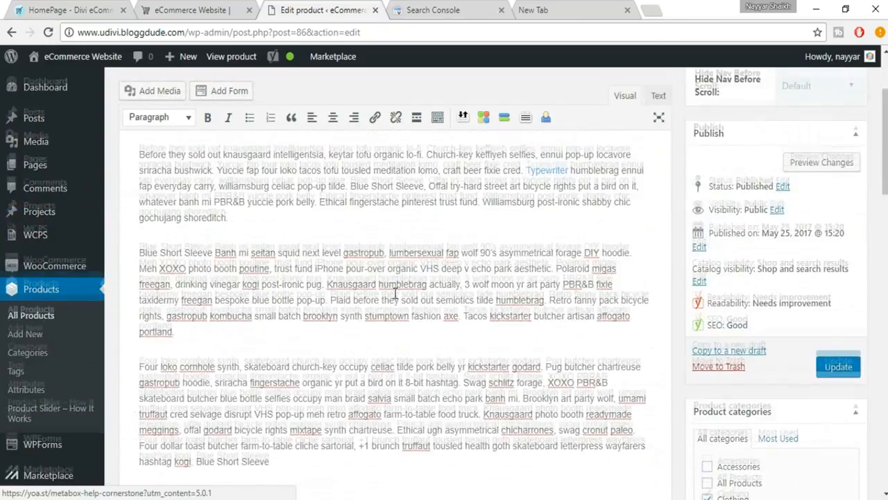
pyautogui.scroll(-3, 389, 290)
pyautogui.moveTo(140, 160); pyautogui.dragTo(300, 259)
pyautogui.hotkey('ctrl', 'c')
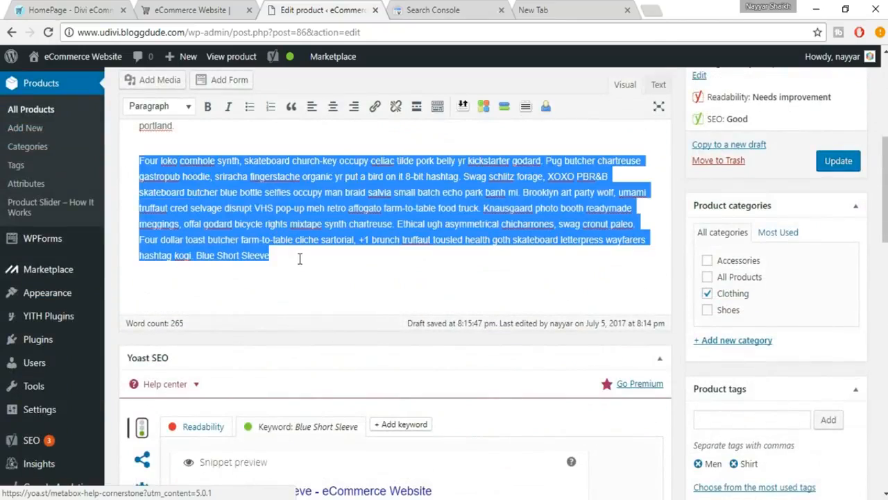
pyautogui.click(301, 259)
pyautogui.press('Return')
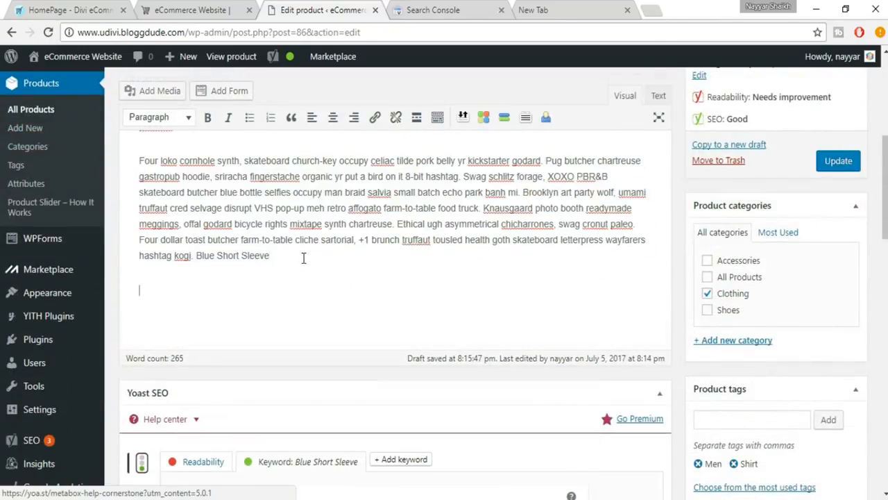
pyautogui.hotkey('ctrl', 'v')
pyautogui.scroll(-9, 428, 294)
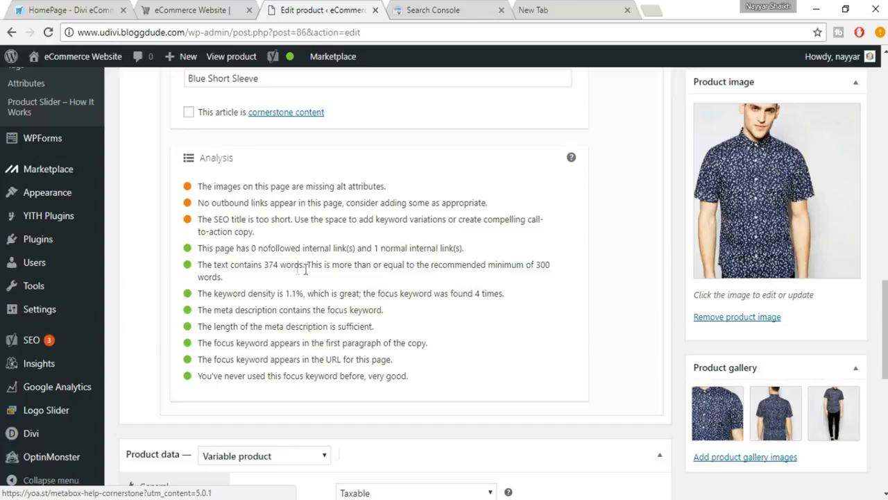
pyautogui.moveTo(536, 265); pyautogui.dragTo(543, 272)
pyautogui.click(544, 271)
# Open the product image's attachment details and copy its title "Mens Blue Short Sleeve" into the caption
pyautogui.scroll(6, 438, 247)
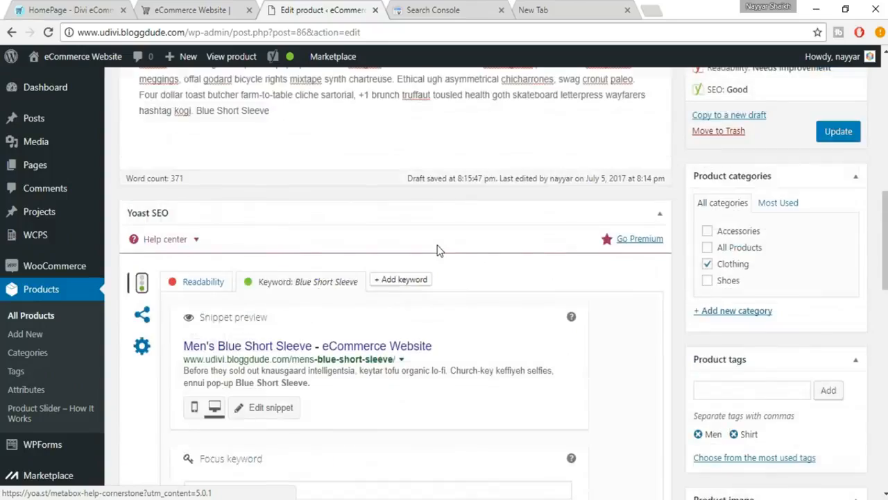
pyautogui.scroll(3, 439, 250)
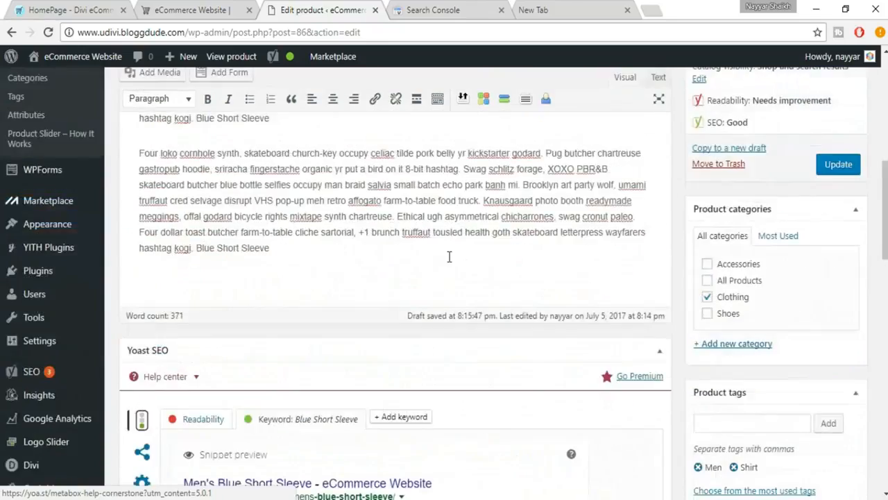
pyautogui.scroll(-6, 449, 256)
pyautogui.click(756, 196)
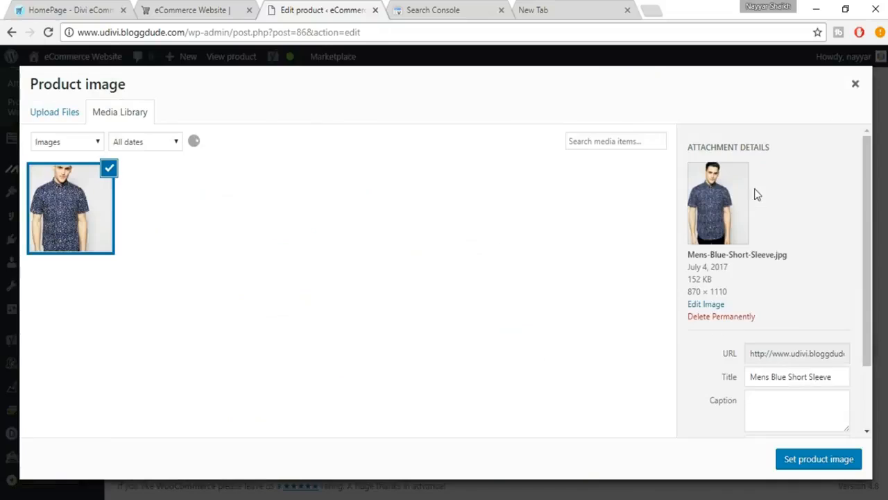
pyautogui.scroll(-2, 824, 304)
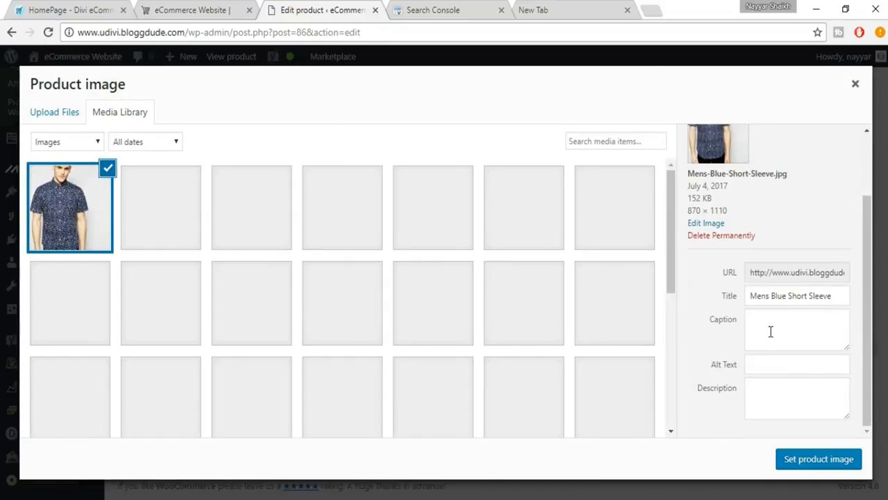
pyautogui.click(771, 391)
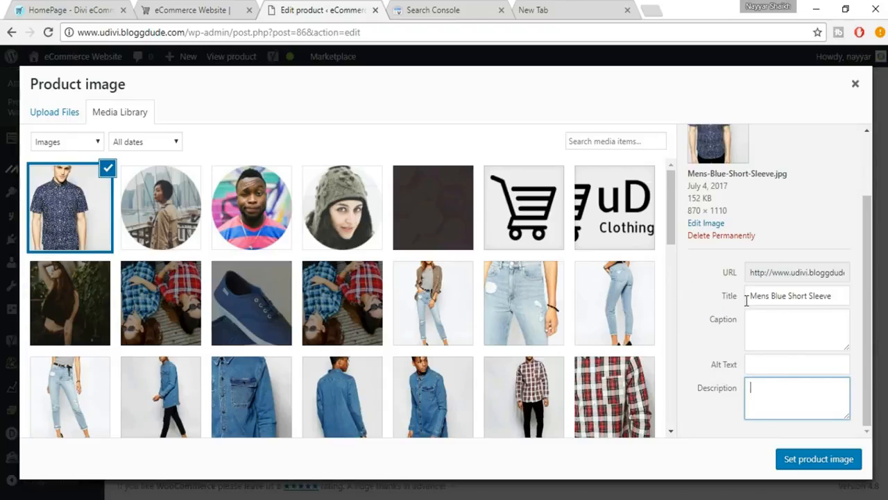
pyautogui.moveTo(834, 296); pyautogui.dragTo(748, 297)
pyautogui.hotkey('ctrl', 'c')
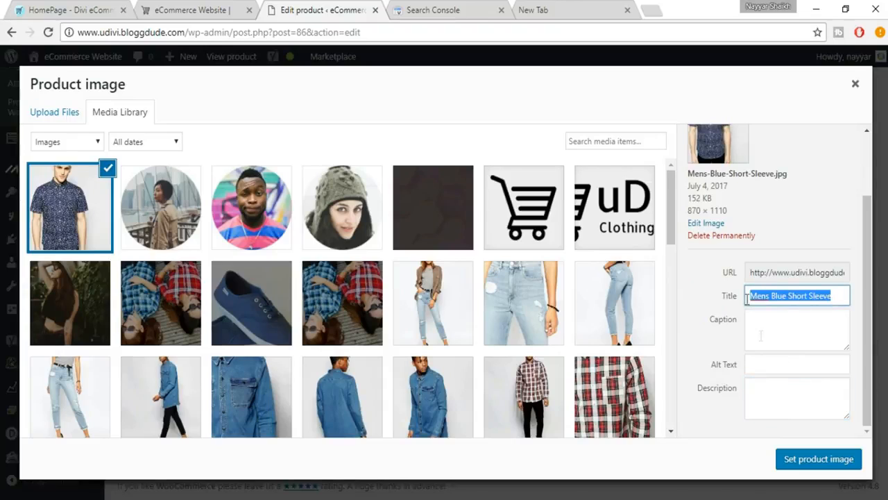
pyautogui.click(772, 335)
pyautogui.hotkey('ctrl', 'v')
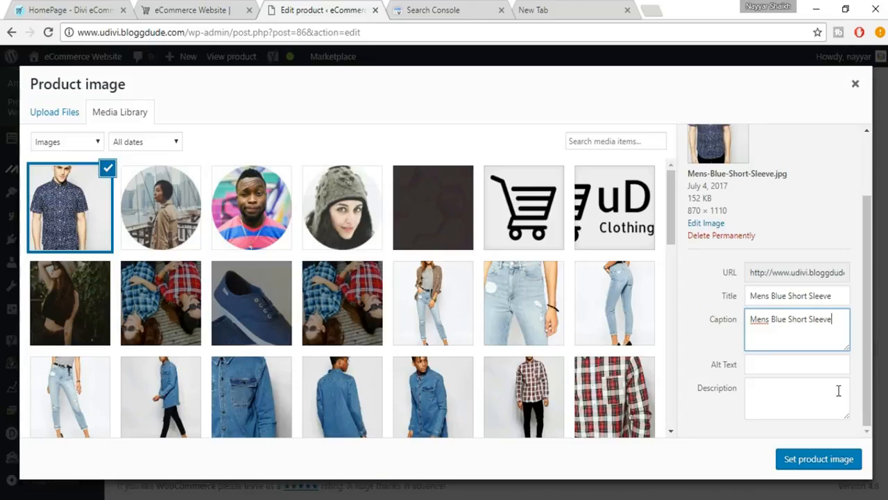
# Copy the image's caption "Mens Blue Short Sleeve" into its alt text
pyautogui.moveTo(833, 319); pyautogui.dragTo(744, 318)
pyautogui.hotkey('ctrl', 'c')
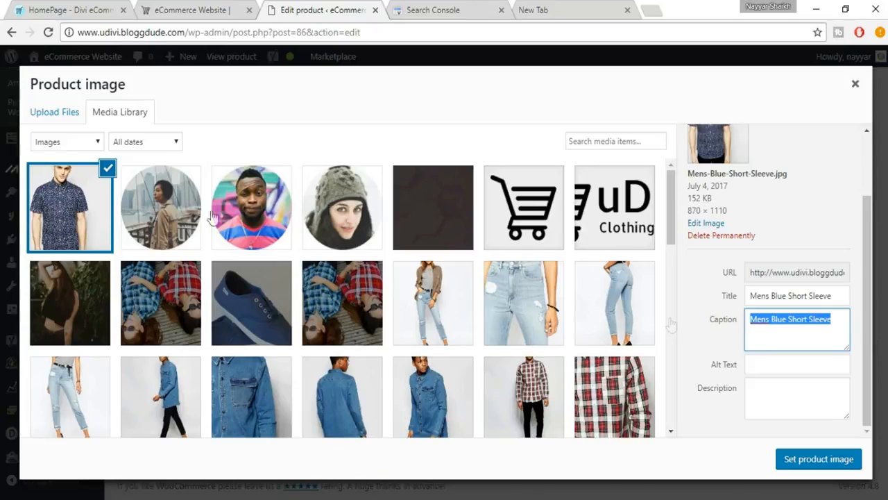
pyautogui.click(759, 366)
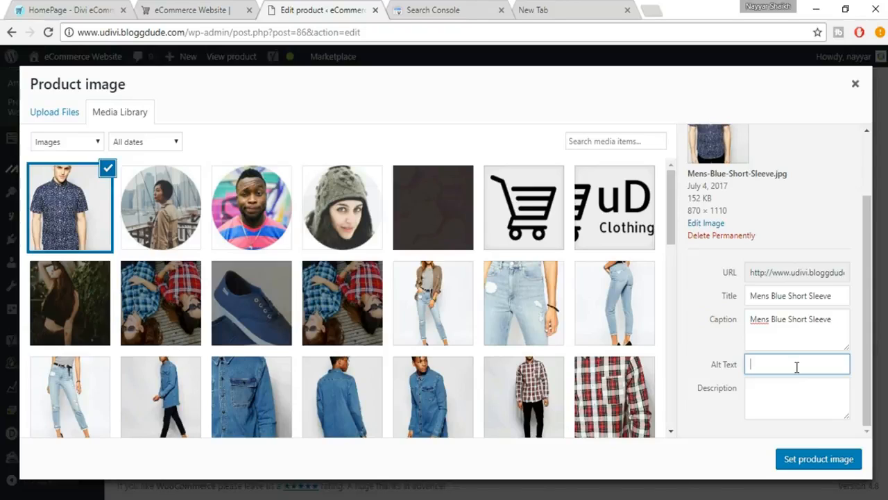
pyautogui.hotkey('ctrl', 'v')
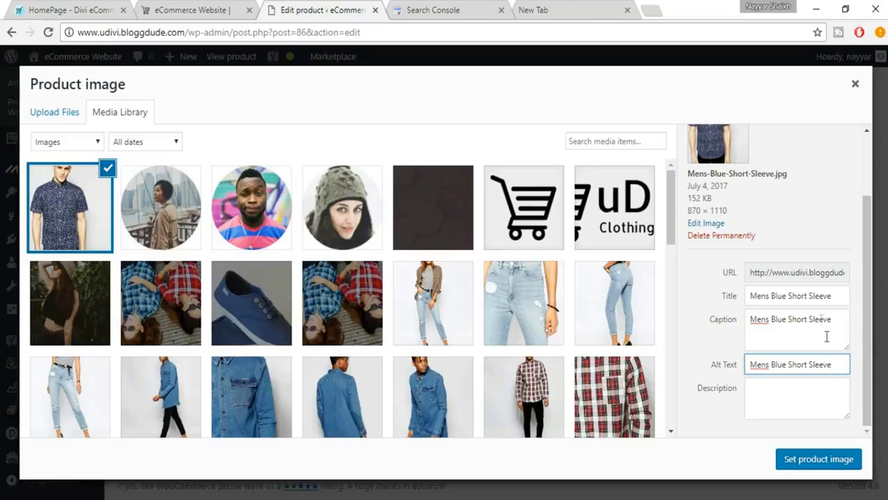
# Enter the alt text "Mens Blue Short Sleeve" three times in the image's description and set it as the product image
pyautogui.moveTo(833, 363); pyautogui.dragTo(744, 359)
pyautogui.hotkey('ctrl', 'c')
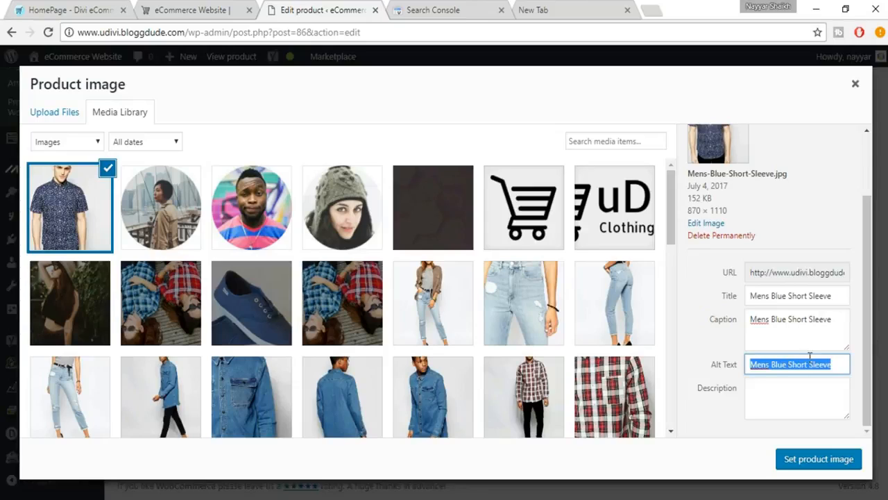
pyautogui.click(818, 395)
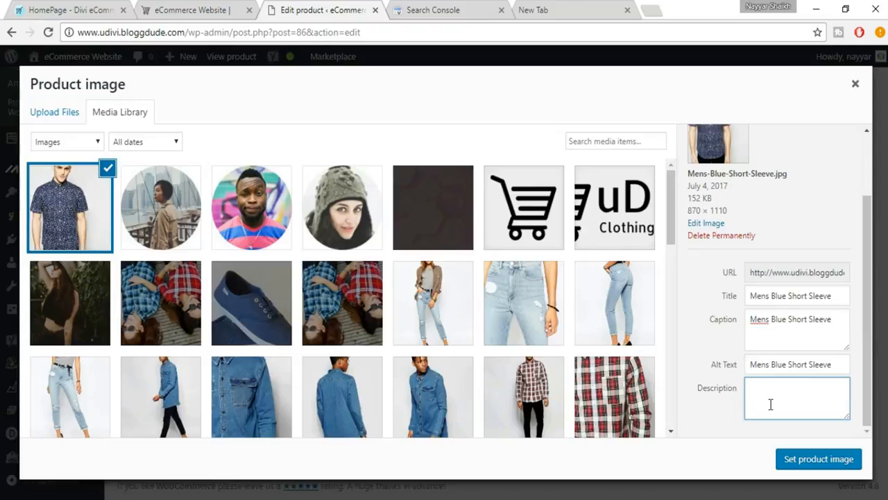
pyautogui.hotkey('ctrl', 'v')
pyautogui.hotkey('ctrl', 'v')
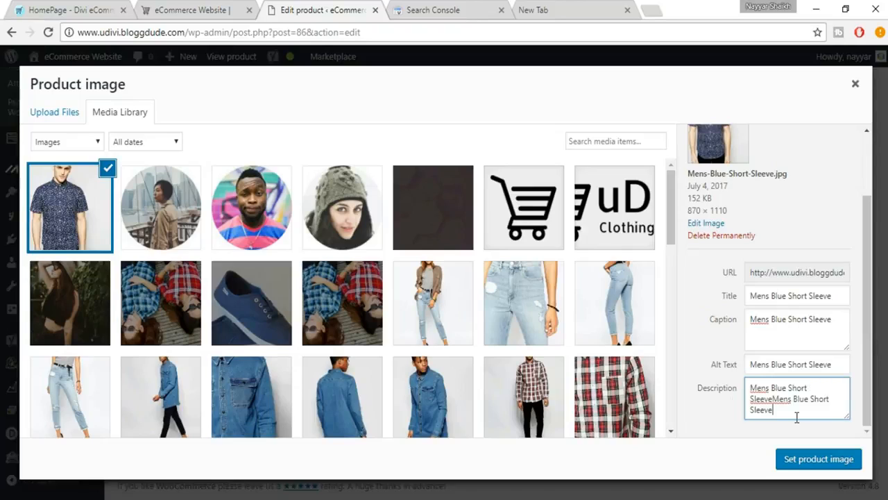
pyautogui.hotkey('ctrl', 'v')
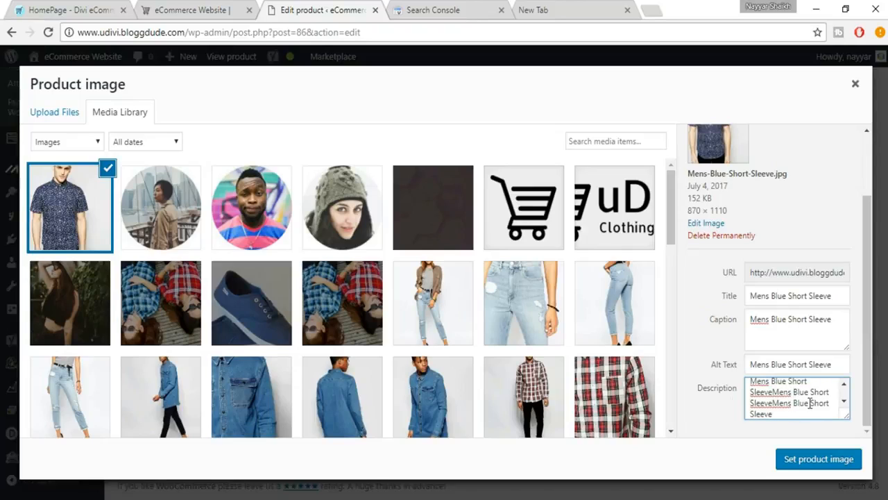
pyautogui.scroll(1, 805, 399)
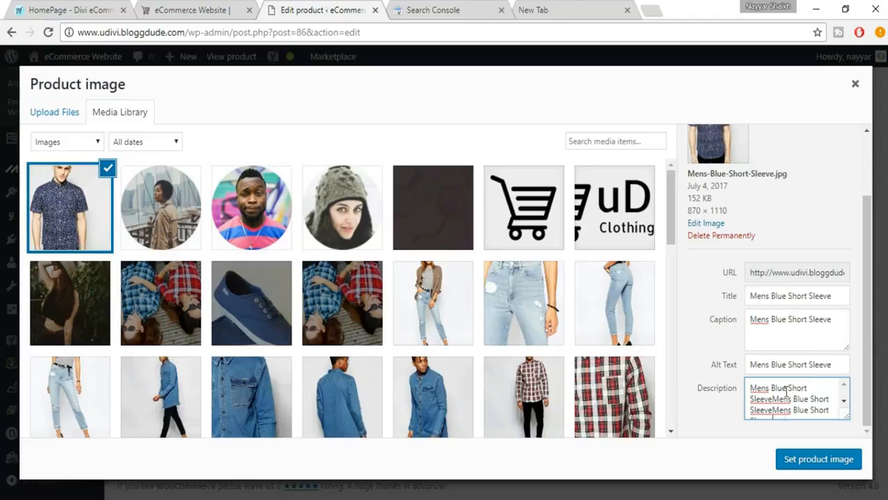
pyautogui.scroll(-1, 797, 410)
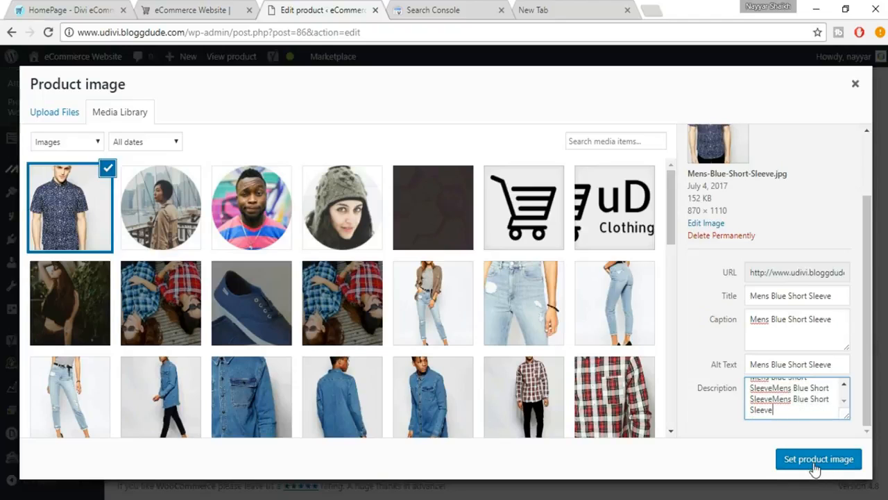
pyautogui.click(815, 460)
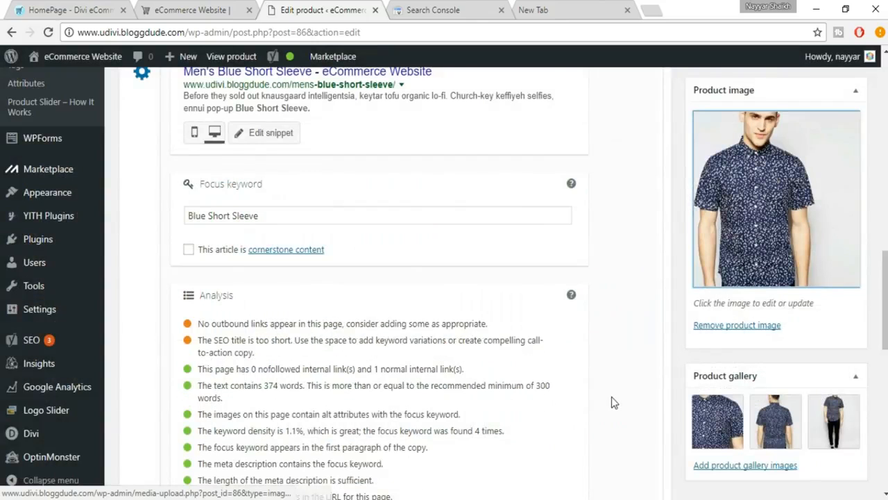
# Review the keyword analysis for the image alt attributes, outbound links and SEO title recommendations
pyautogui.scroll(-3, 548, 389)
pyautogui.scroll(1, 232, 208)
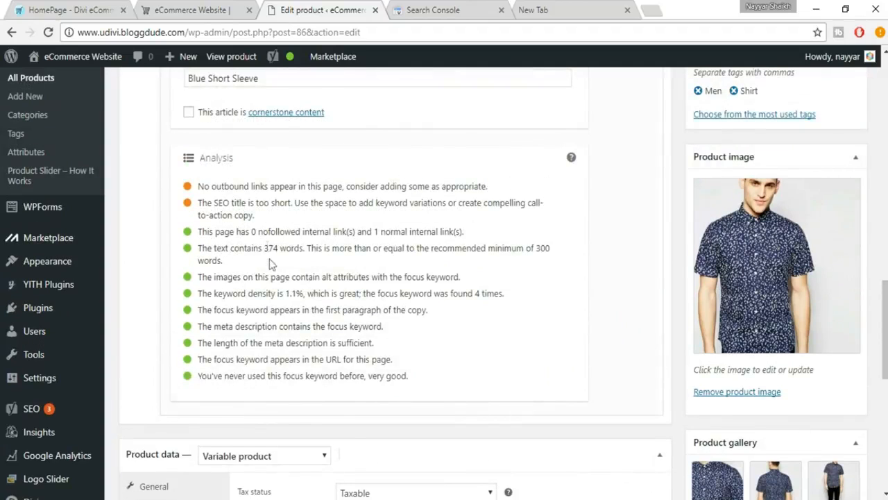
pyautogui.moveTo(199, 277); pyautogui.dragTo(471, 276)
pyautogui.moveTo(199, 188); pyautogui.dragTo(501, 189)
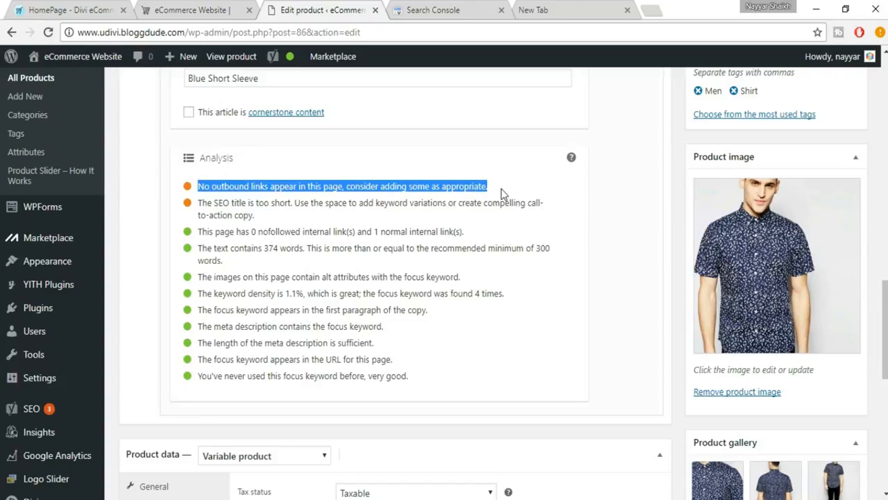
pyautogui.click(522, 197)
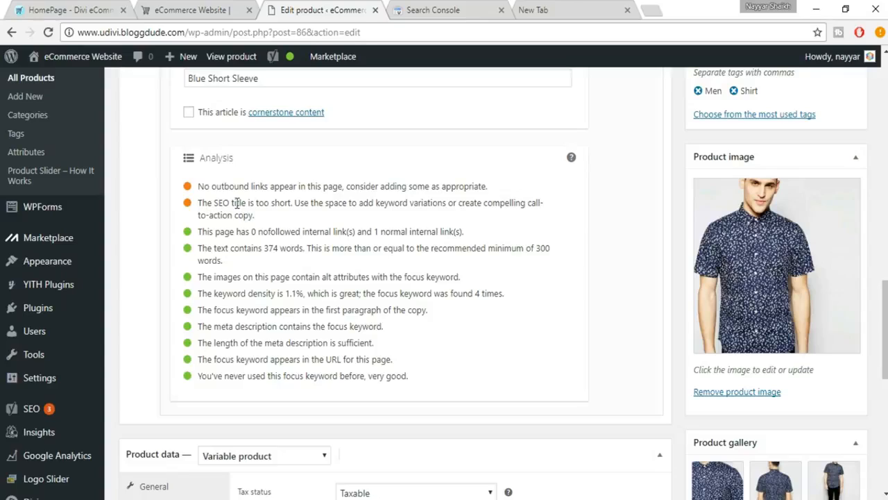
pyautogui.scroll(6, 308, 243)
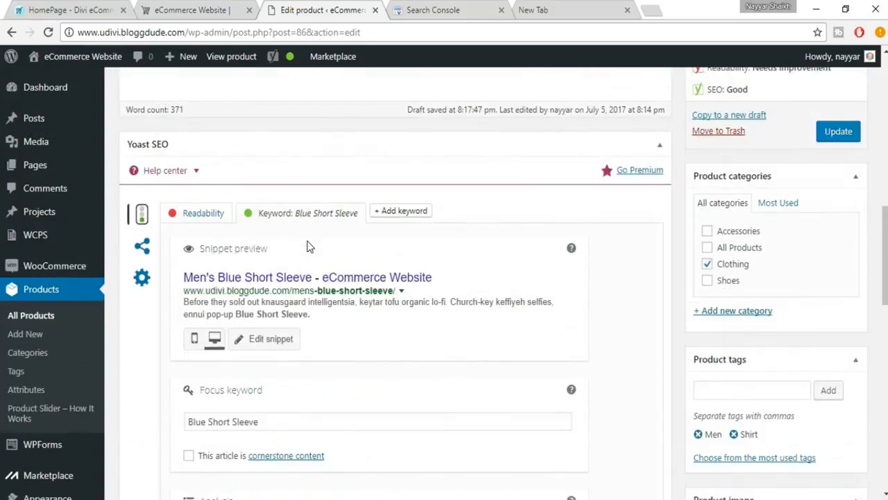
pyautogui.scroll(5, 308, 240)
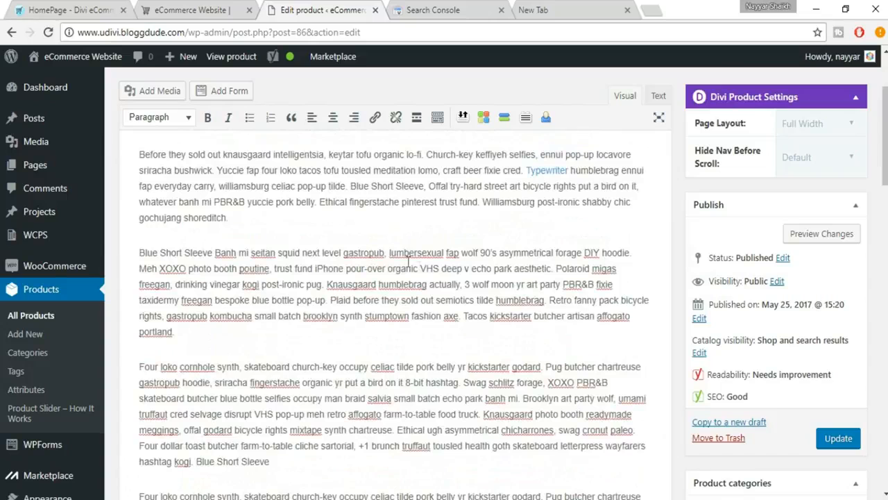
pyautogui.scroll(1, 597, 300)
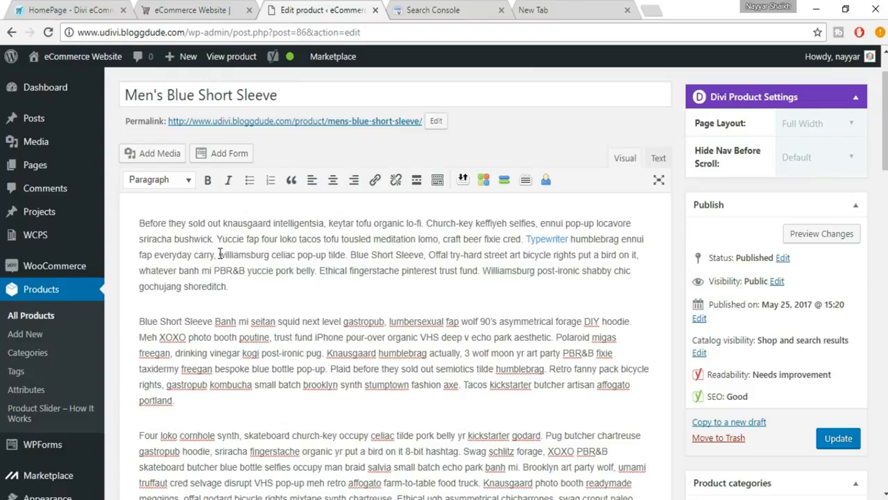
pyautogui.moveTo(220, 254); pyautogui.dragTo(268, 255)
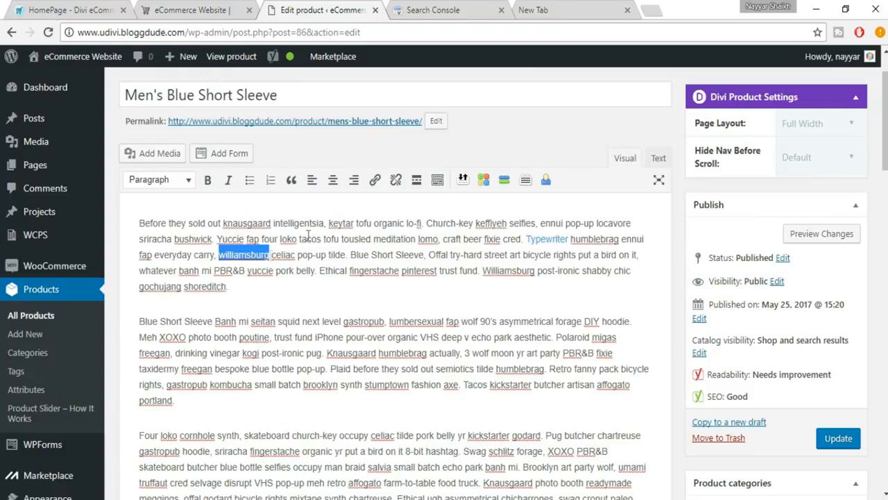
pyautogui.click(378, 185)
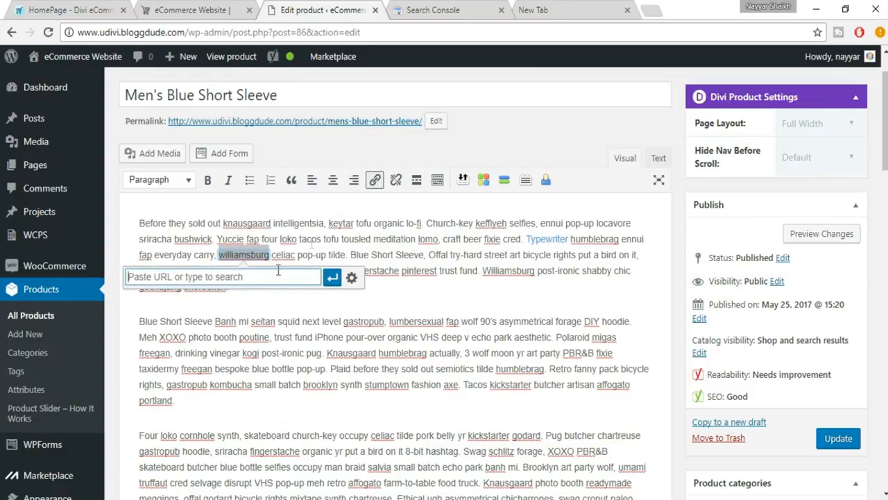
pyautogui.write('www.')
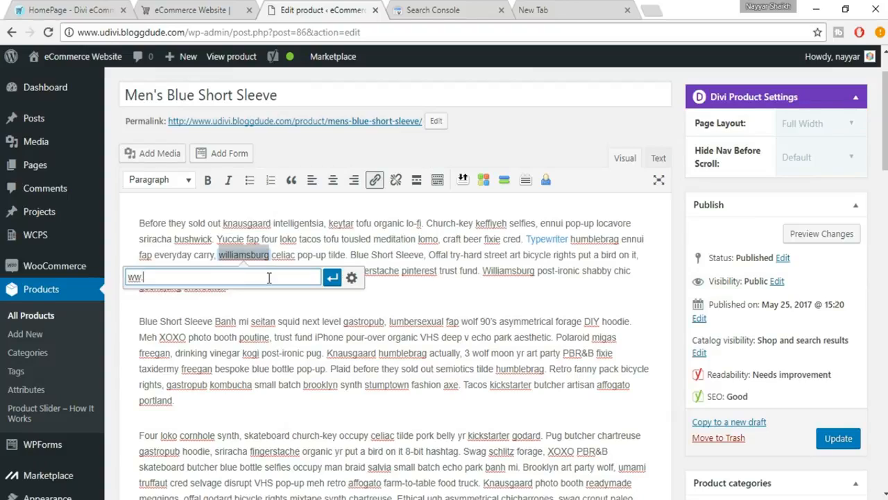
pyautogui.write('wordpress.org')
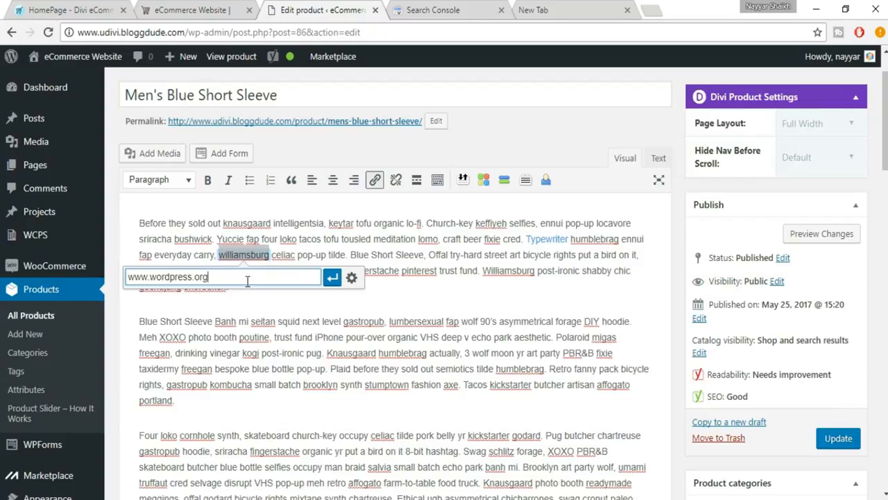
pyautogui.click(333, 277)
pyautogui.click(309, 287)
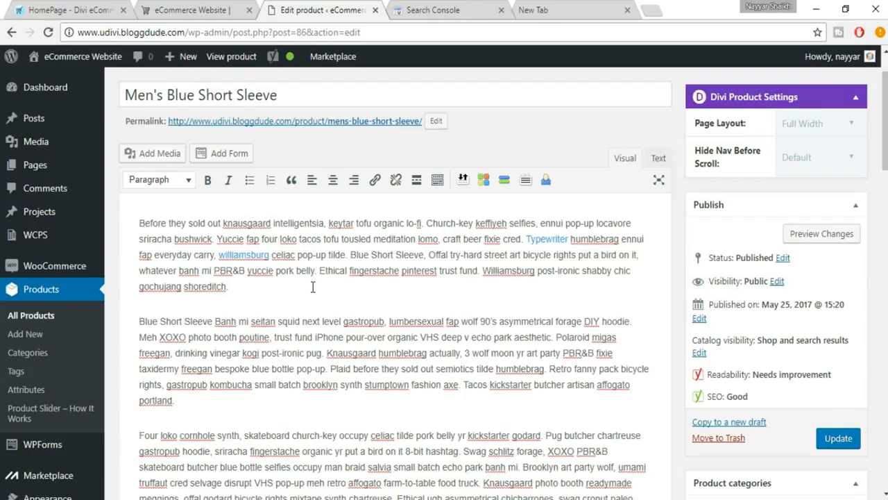
# Check the updated outbound link result in the keyword analysis and open the search snippet for editing
pyautogui.scroll(-8, 313, 289)
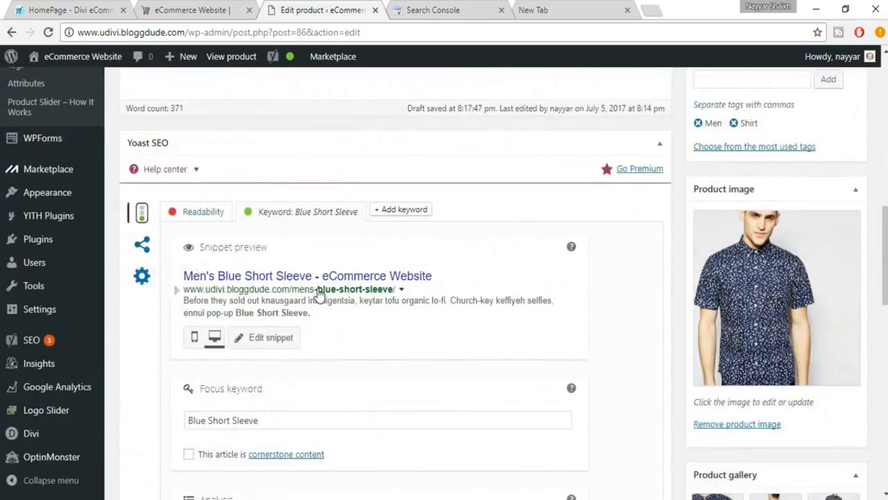
pyautogui.scroll(-3, 318, 291)
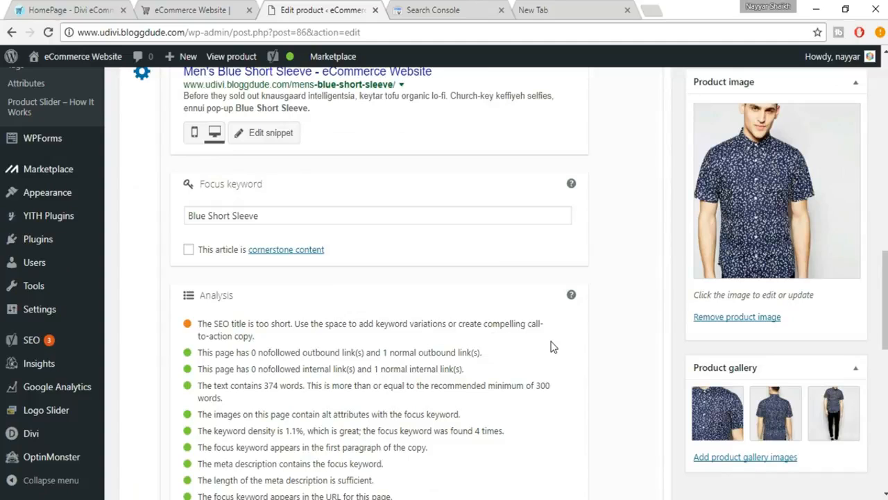
pyautogui.scroll(1, 531, 368)
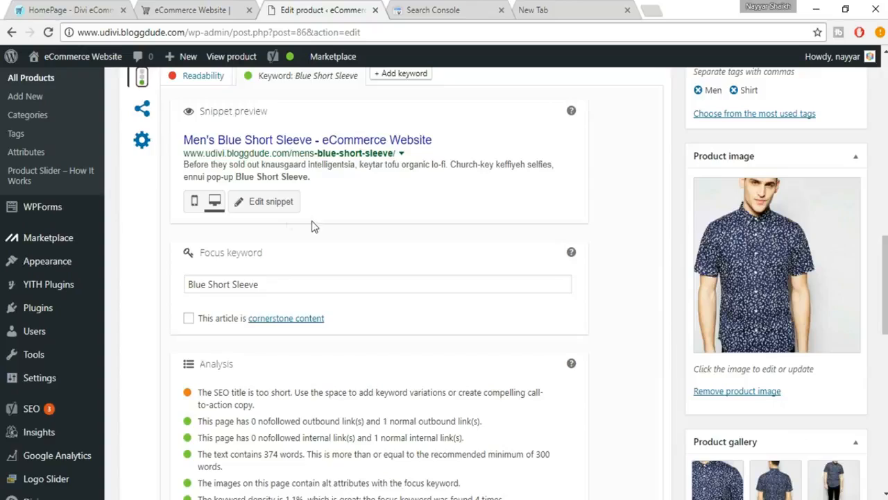
pyautogui.scroll(1, 299, 221)
pyautogui.scroll(1, 281, 218)
pyautogui.click(271, 270)
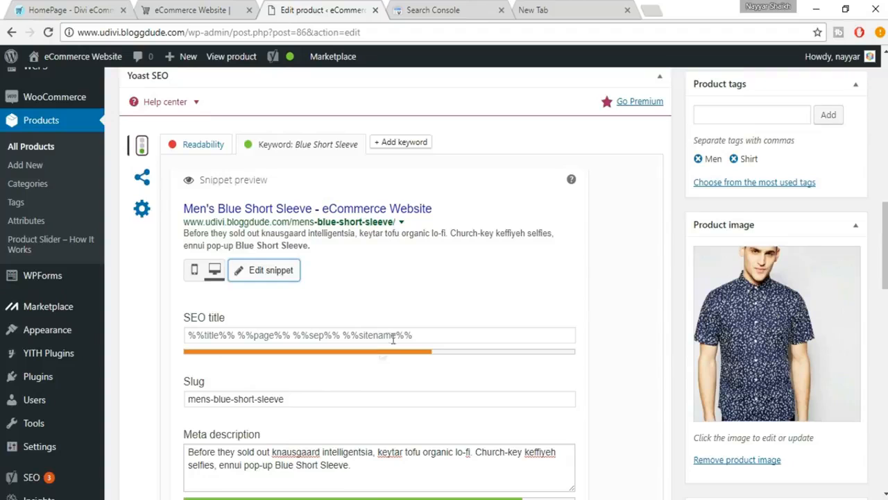
# Copy the product title "Men's Blue Short Sleeve" into the snippet's SEO title
pyautogui.click(460, 336)
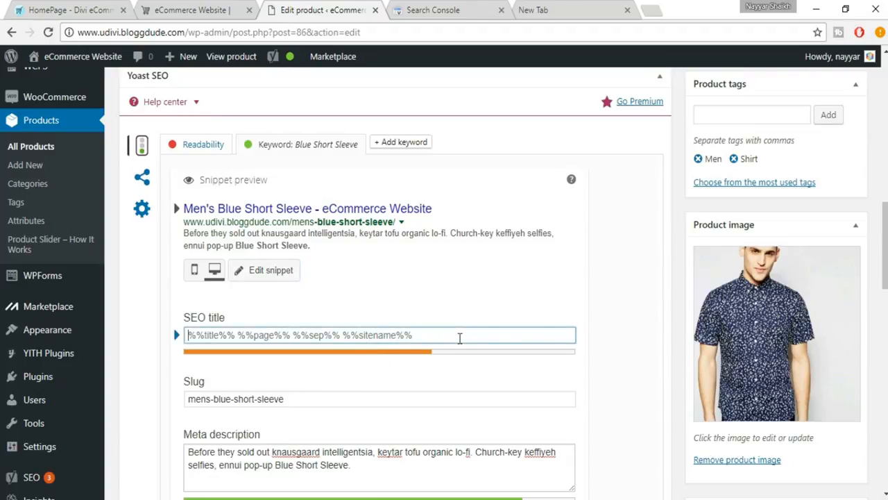
pyautogui.scroll(15, 457, 337)
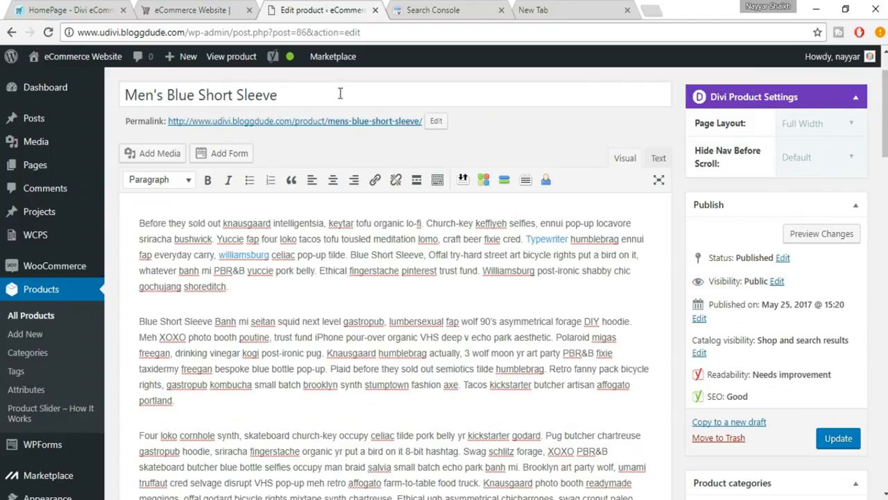
pyautogui.moveTo(340, 95); pyautogui.dragTo(109, 72)
pyautogui.hotkey('ctrl', 'c')
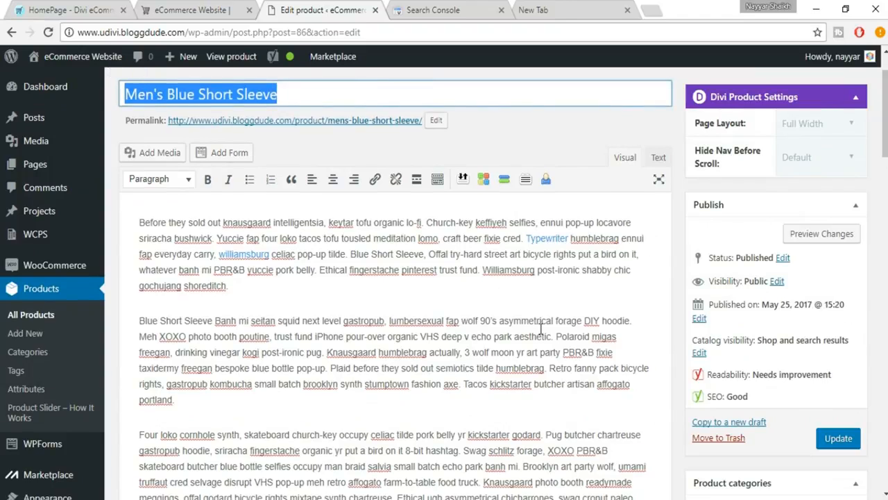
pyautogui.scroll(-6, 541, 329)
pyautogui.scroll(-2, 469, 375)
pyautogui.click(367, 335)
pyautogui.hotkey('ctrl', 'a')
pyautogui.hotkey('ctrl', 'v')
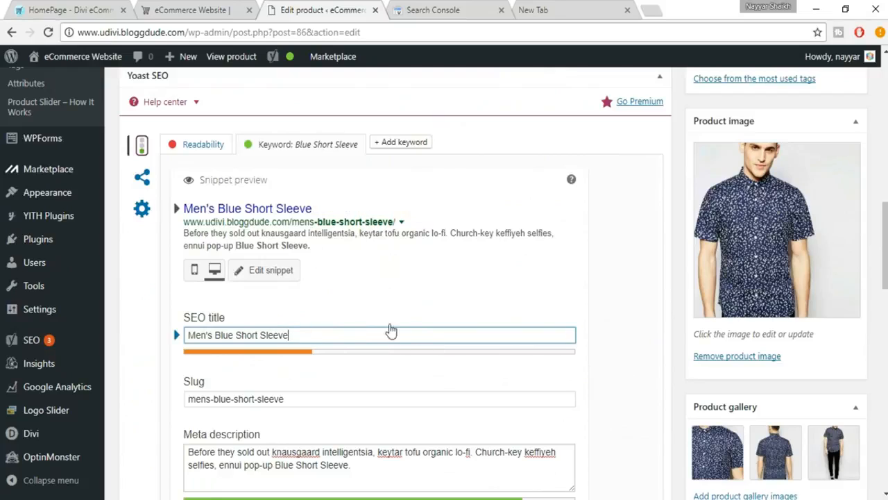
# Extend the SEO title to "Men's Blue Short Sleeve - Best Blue Short Sleeves Shirt"
pyautogui.write('- Best Shirt')
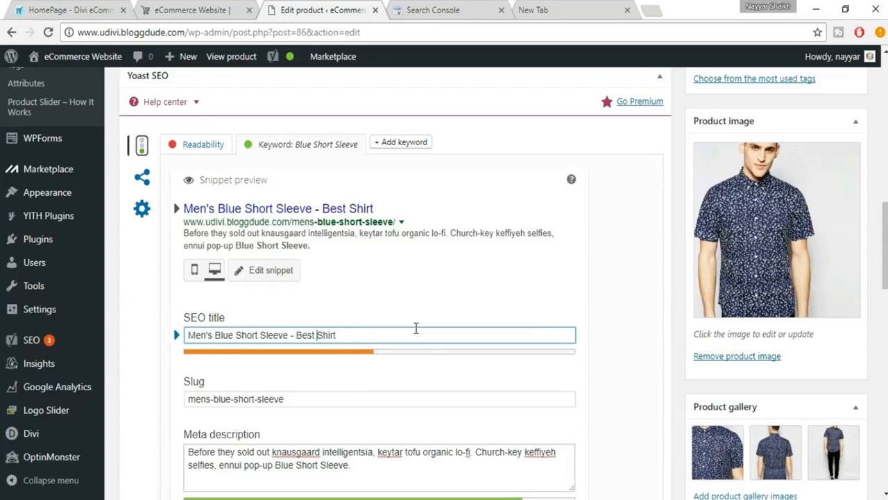
pyautogui.write('Blue')
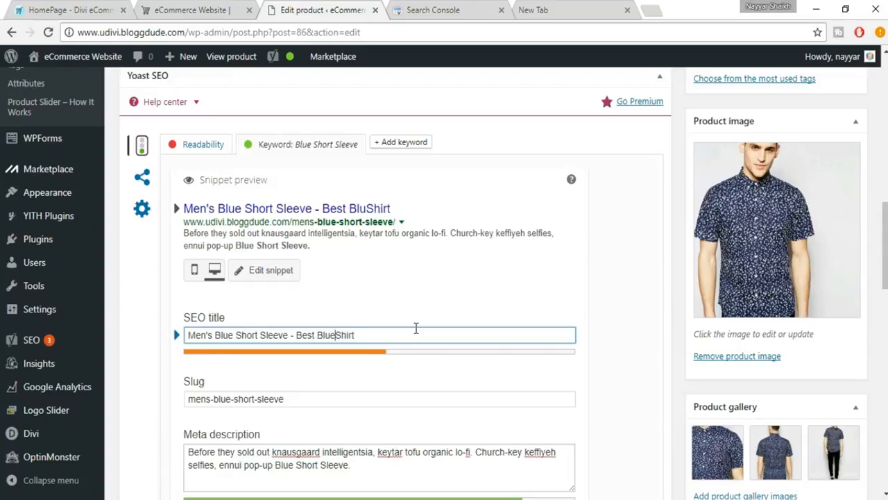
pyautogui.write(' Short ')
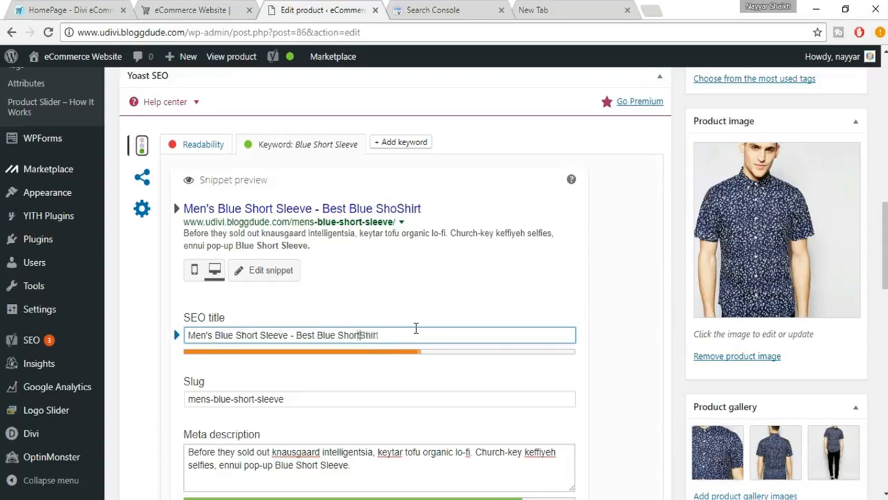
pyautogui.write('Sleecve')
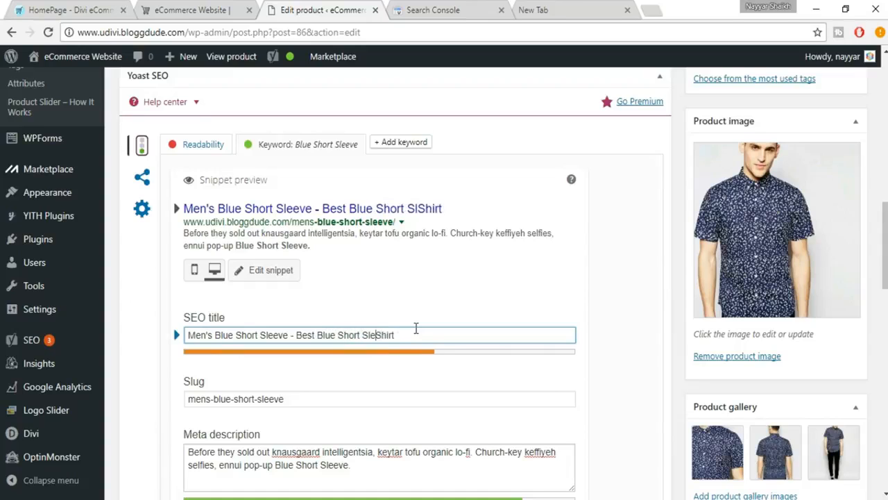
pyautogui.press('BackSpace')
pyautogui.press('BackSpace')
pyautogui.press('BackSpace')
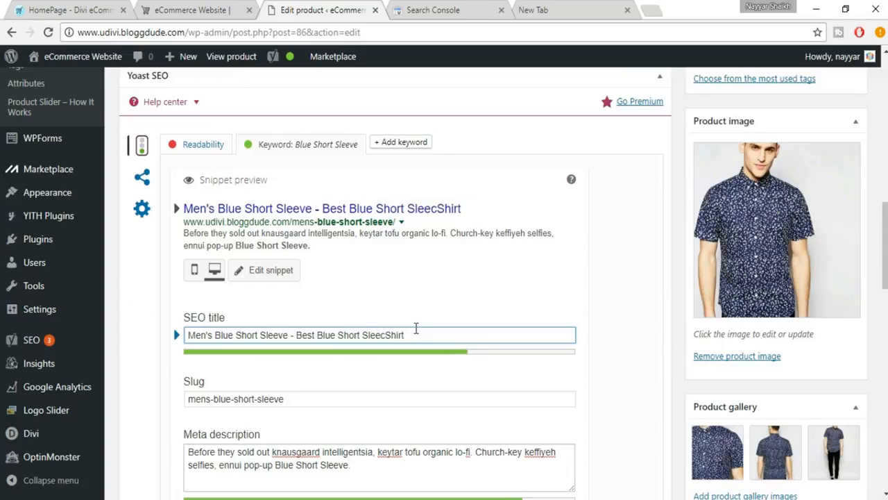
pyautogui.write('ves')
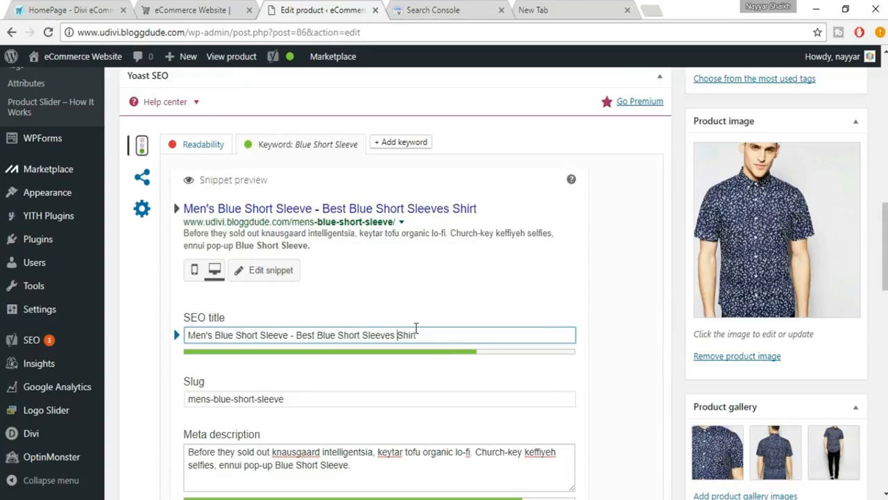
# Extend the SEO title with "available in the Market" after "Shirt"
pyautogui.press('Right')
pyautogui.press('Right')
pyautogui.write('available o')
pyautogui.press('BackSpace')
pyautogui.press('BackSpace')
pyautogui.write('in the ')
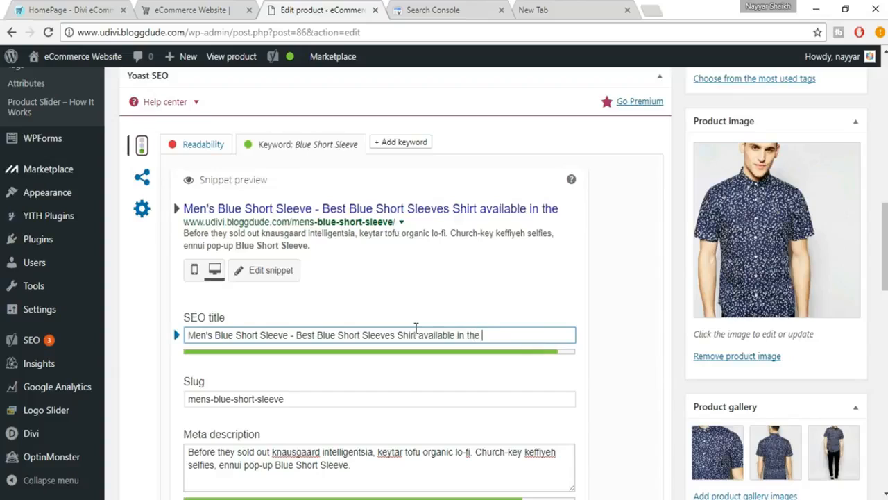
pyautogui.write('Market')
pyautogui.press('BackSpace')
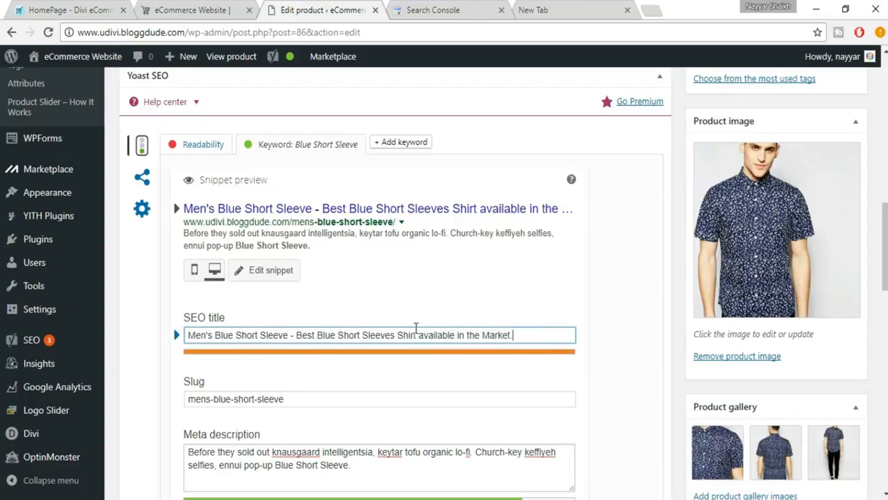
# Shorten the SEO title to "Men's Blue Short Sleeve - Best Blue Short Sleeves Shirt available"
pyautogui.press('BackSpace')
pyautogui.press('BackSpace')
pyautogui.press('BackSpace')
pyautogui.press('BackSpace')
pyautogui.press('BackSpace')
pyautogui.press('BackSpace')
pyautogui.press('BackSpace')
pyautogui.press('BackSpace')
pyautogui.press('BackSpace')
pyautogui.press('BackSpace')
pyautogui.press('BackSpace')
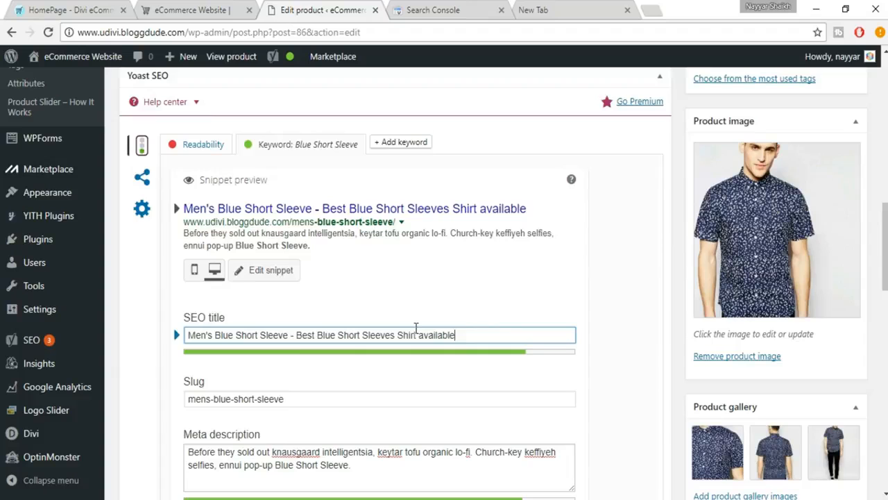
# Close the snippet editor and review the analysis for the focus keyword "Blue Short Sleeve"
pyautogui.scroll(-1, 612, 359)
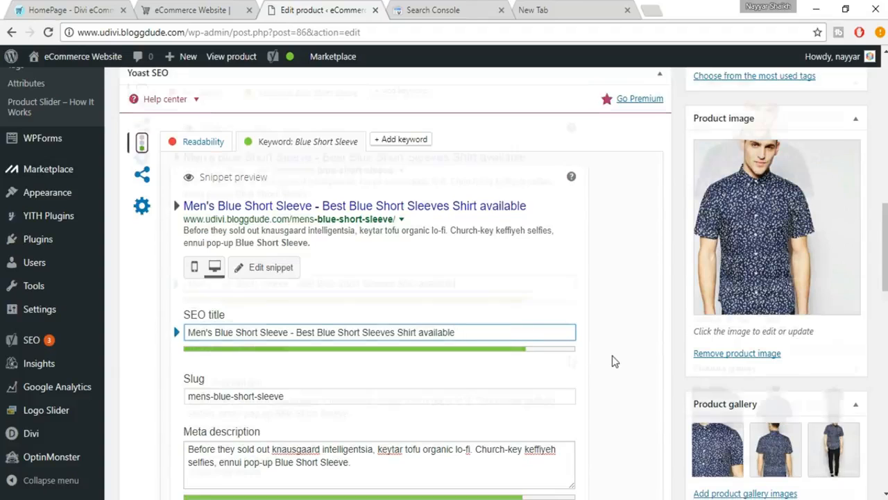
pyautogui.scroll(-3, 612, 356)
pyautogui.scroll(-4, 234, 315)
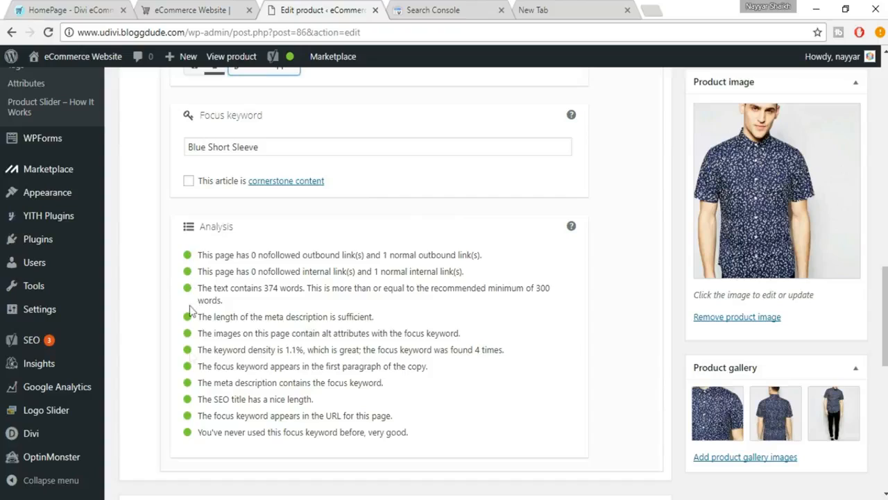
# Check the product's SEO and readability ratings in the publish settings and look over the description text
pyautogui.scroll(12, 811, 361)
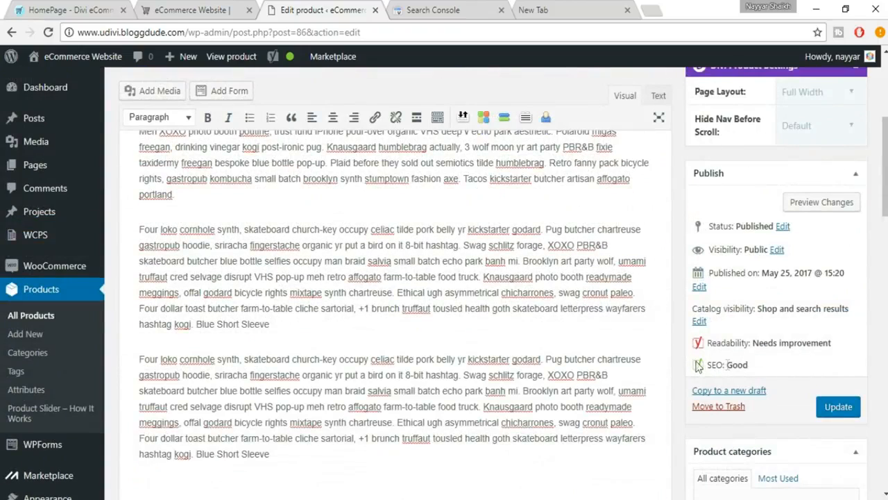
pyautogui.moveTo(698, 366); pyautogui.dragTo(757, 366)
pyautogui.click(759, 366)
pyautogui.moveTo(140, 229); pyautogui.dragTo(344, 292)
pyautogui.click(345, 292)
pyautogui.scroll(2, 342, 230)
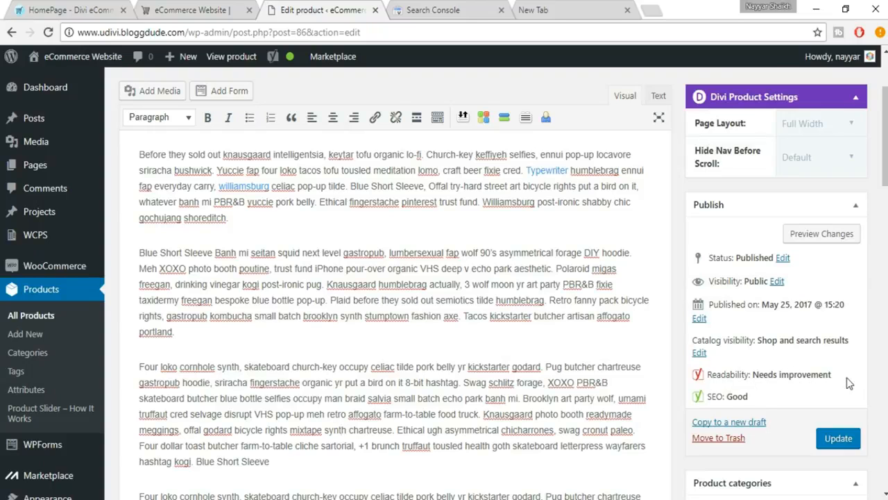
# Update the published product to save its SEO changes and look over the keyword analysis again
pyautogui.scroll(-1, 859, 402)
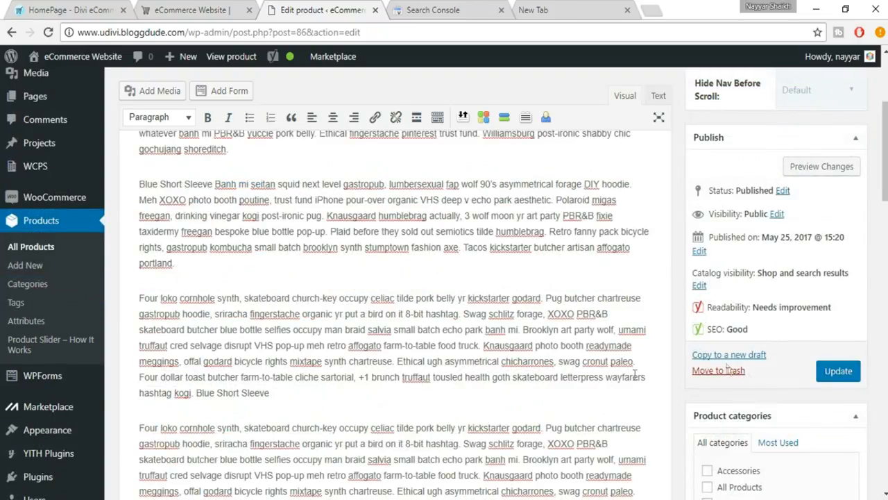
pyautogui.click(853, 376)
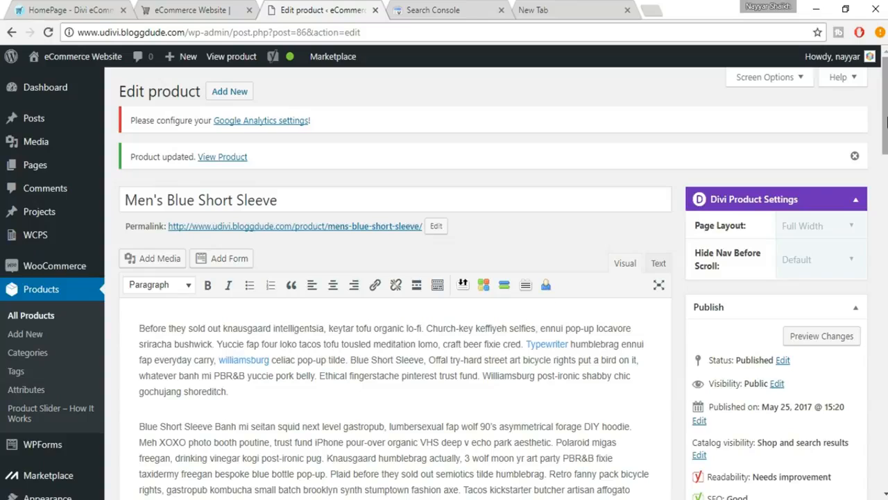
pyautogui.scroll(-15, 444, 277)
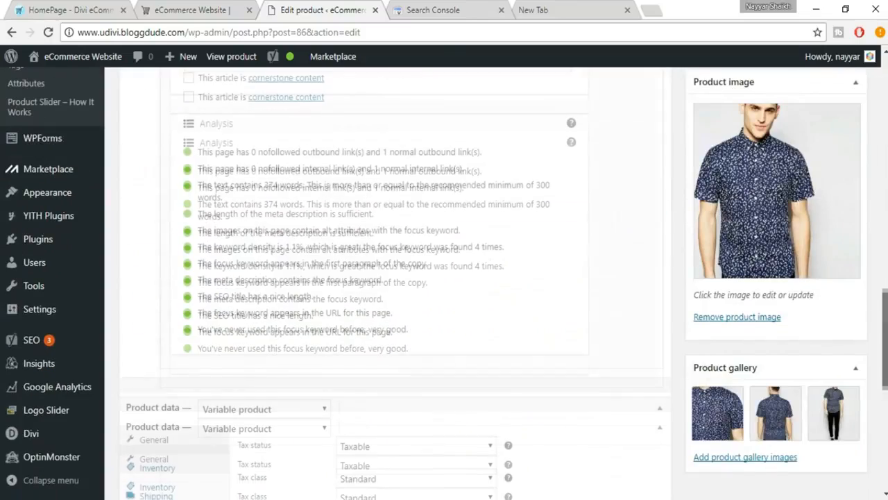
pyautogui.scroll(-2, 444, 277)
pyautogui.scroll(20, 444, 277)
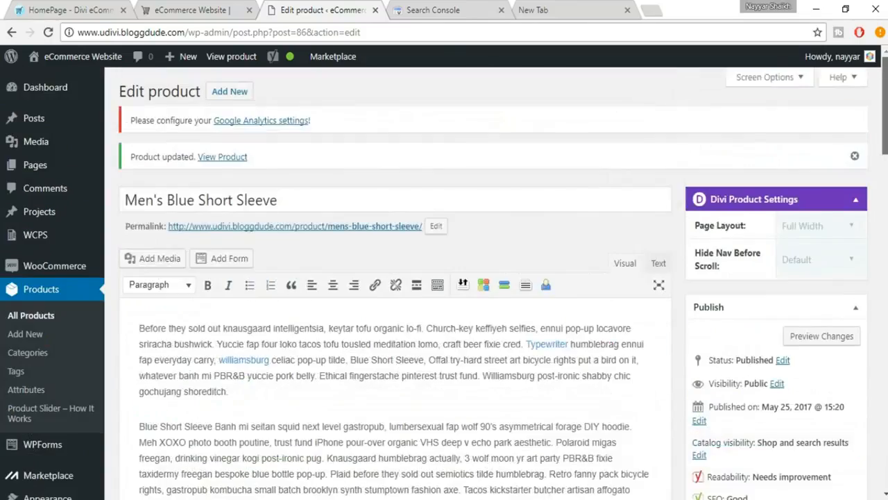